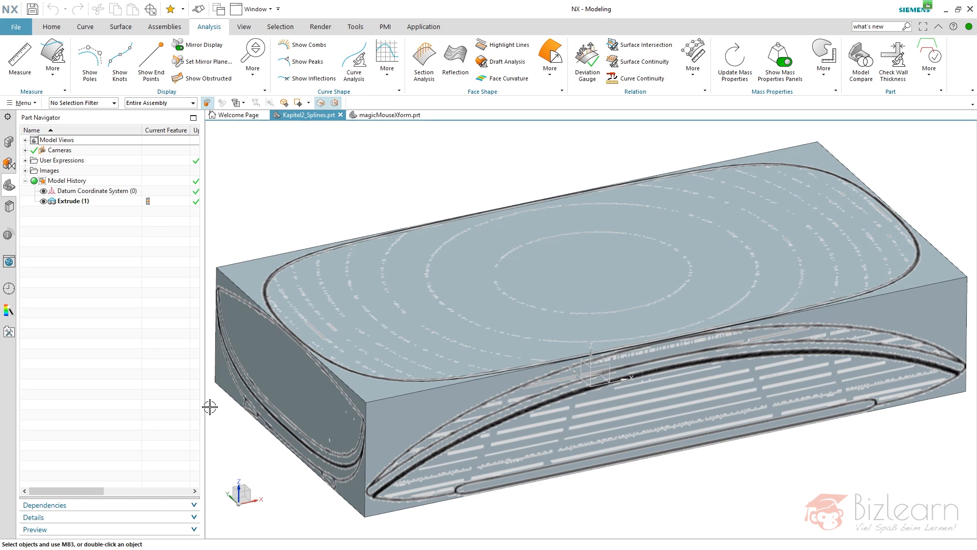
Open the finished example part magicMouseXform.prt and examine its mouse surface and curvature display from several angles.
{"action": "scroll", "coordinate": [438, 179], "scroll_direction": "down", "scroll_amount": 1}
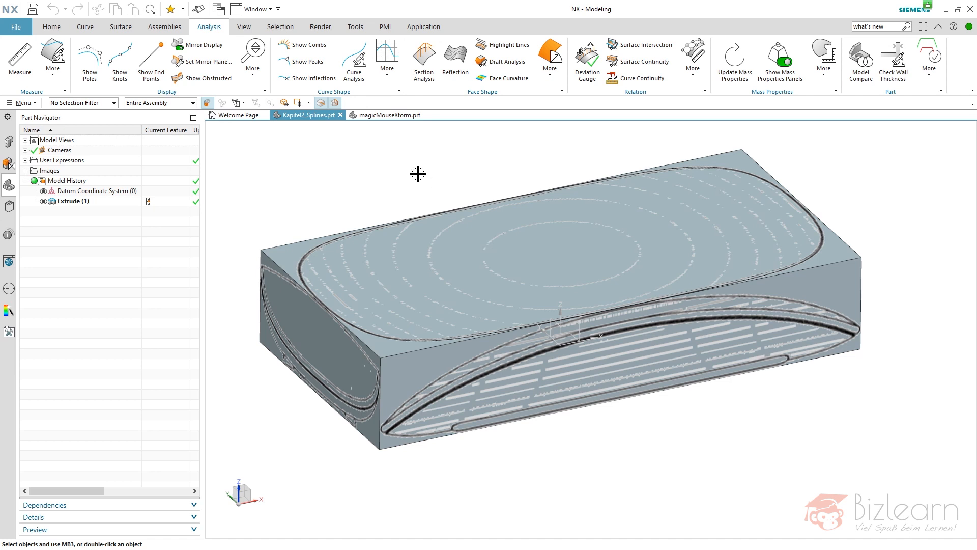
{"action": "middle_click_drag", "start_coordinate": [331, 200], "coordinate": [496, 393]}
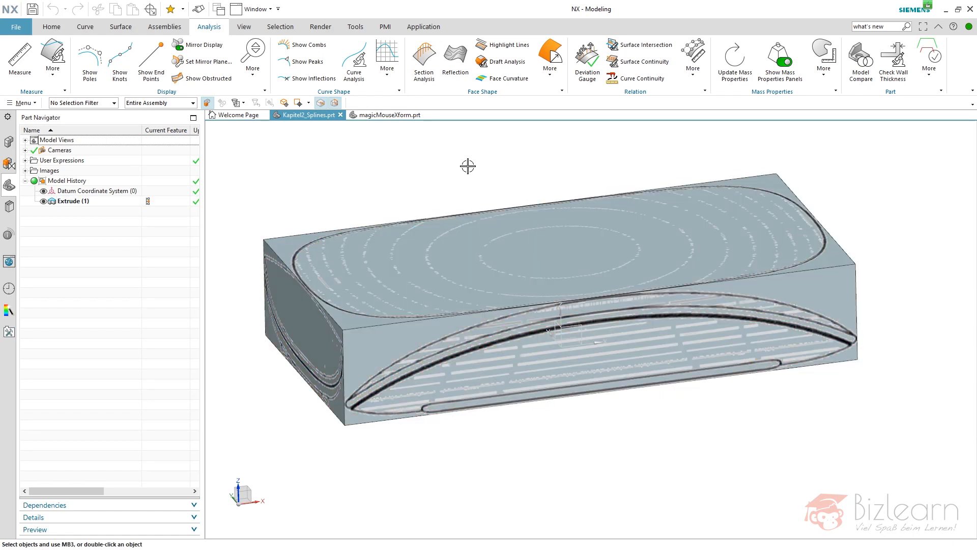
{"action": "left_click", "coordinate": [390, 115]}
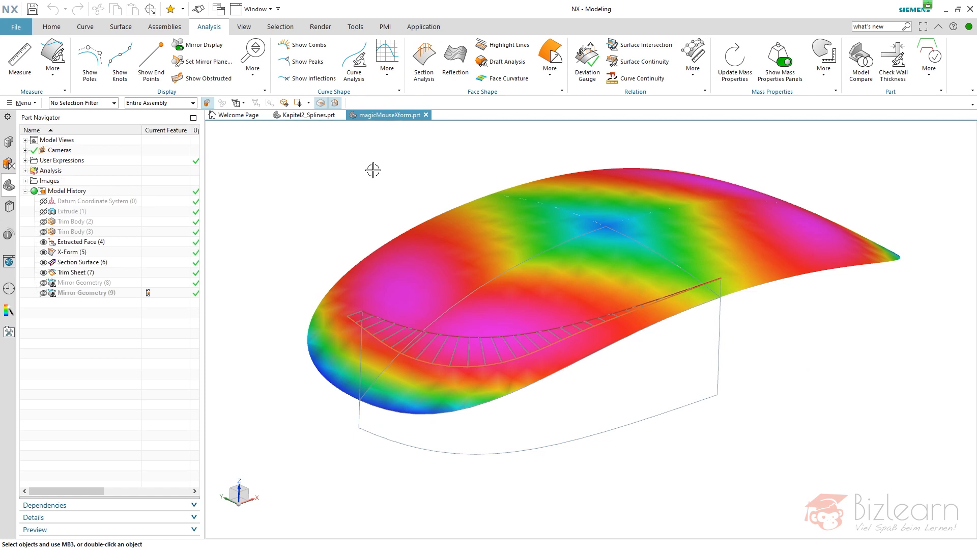
{"action": "mouse_move", "coordinate": [376, 195]}
{"action": "middle_mouse_down"}
{"action": "mouse_move", "coordinate": [419, 171]}
{"action": "mouse_move", "coordinate": [377, 194]}
{"action": "middle_mouse_up"}
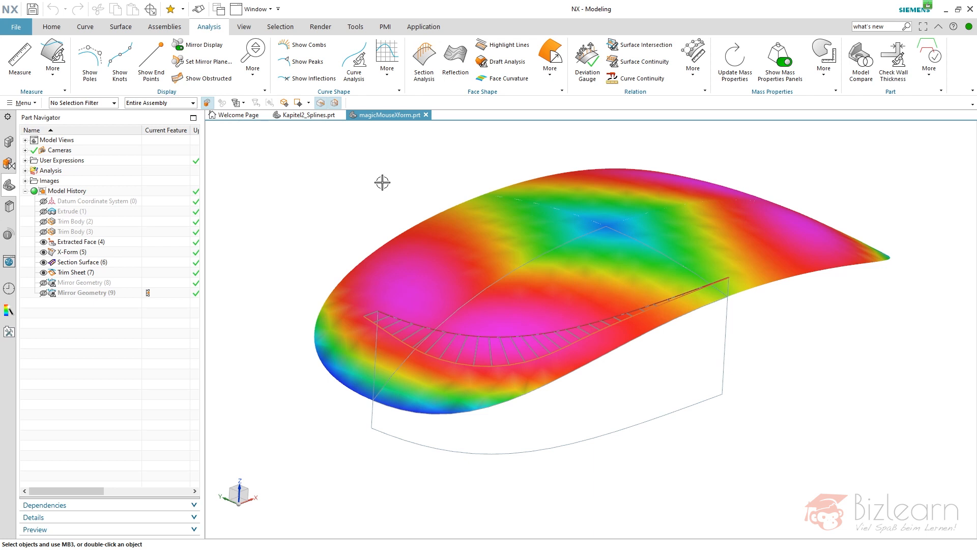
{"action": "middle_click_drag", "start_coordinate": [382, 182], "coordinate": [321, 169]}
{"action": "key", "text": "F8"}
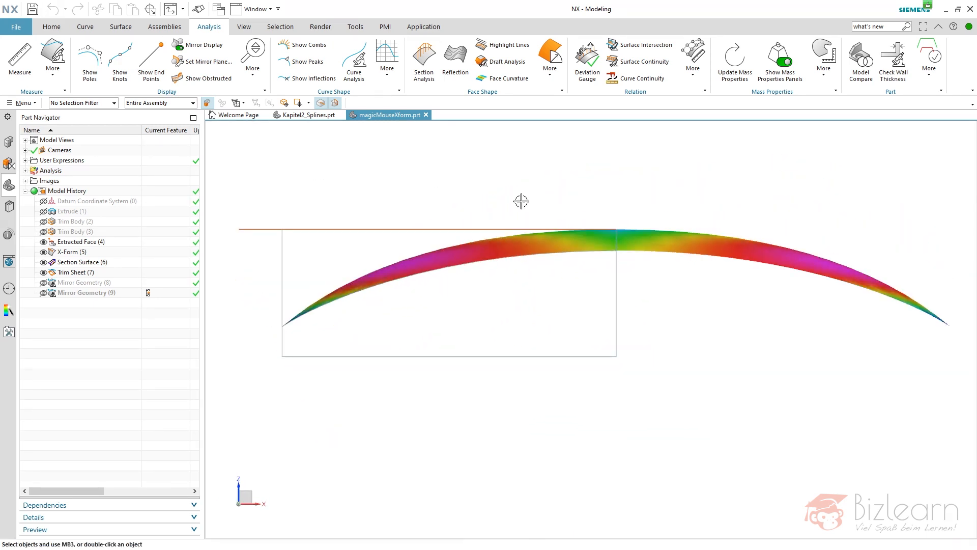
{"action": "middle_click_drag", "start_coordinate": [587, 163], "coordinate": [663, 168]}
{"action": "key", "text": "F8"}
{"action": "middle_click_drag", "start_coordinate": [590, 181], "coordinate": [526, 211]}
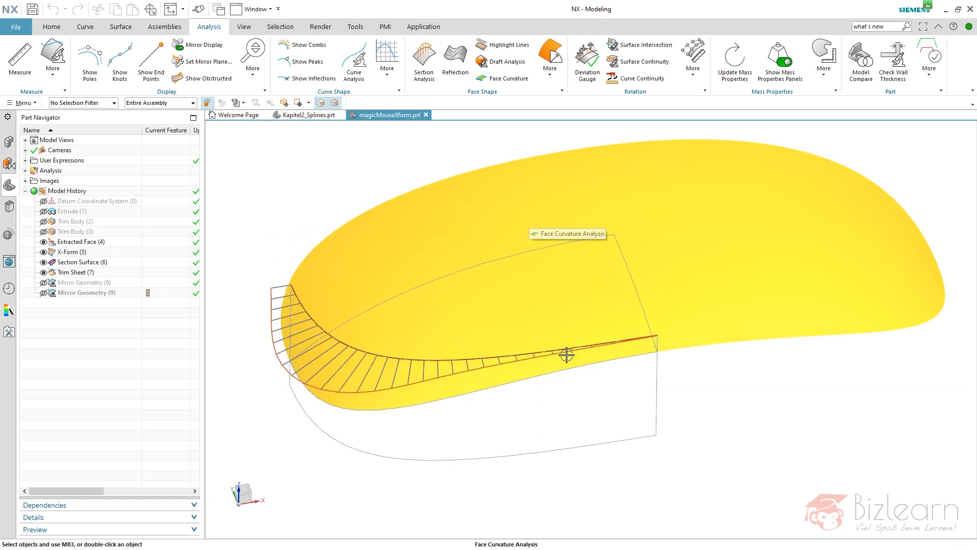
{"action": "scroll", "coordinate": [567, 353], "scroll_direction": "down", "scroll_amount": 1}
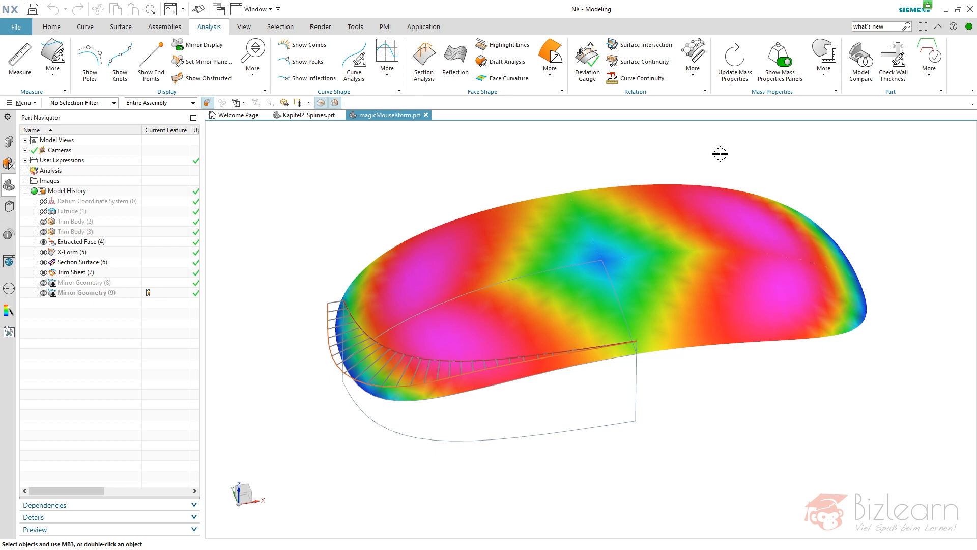
{"action": "mouse_move", "coordinate": [639, 148]}
{"action": "middle_mouse_down"}
{"action": "mouse_move", "coordinate": [640, 159]}
{"action": "mouse_move", "coordinate": [638, 143]}
{"action": "middle_mouse_up"}
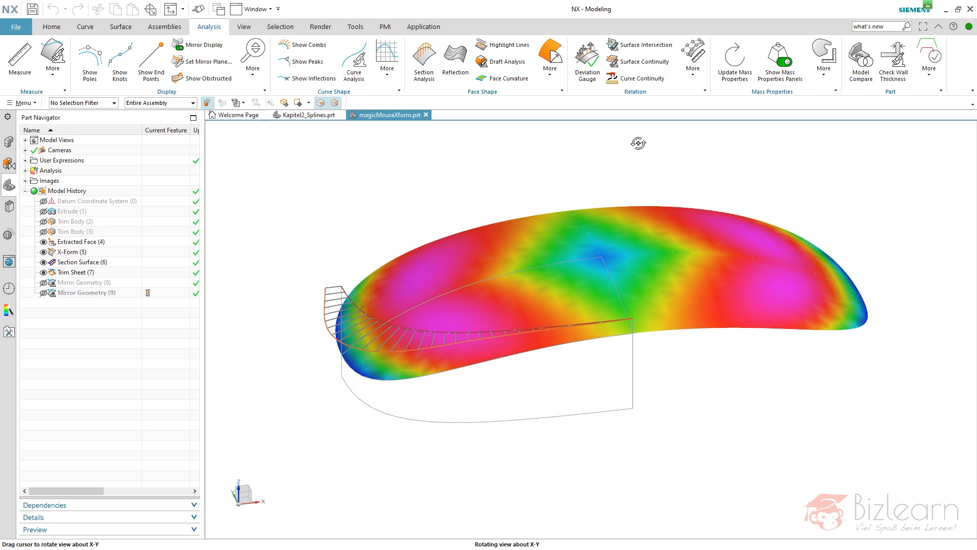
{"action": "mouse_move", "coordinate": [638, 143]}
{"action": "middle_mouse_down"}
{"action": "mouse_move", "coordinate": [634, 134]}
{"action": "mouse_move", "coordinate": [643, 136]}
{"action": "middle_mouse_up"}
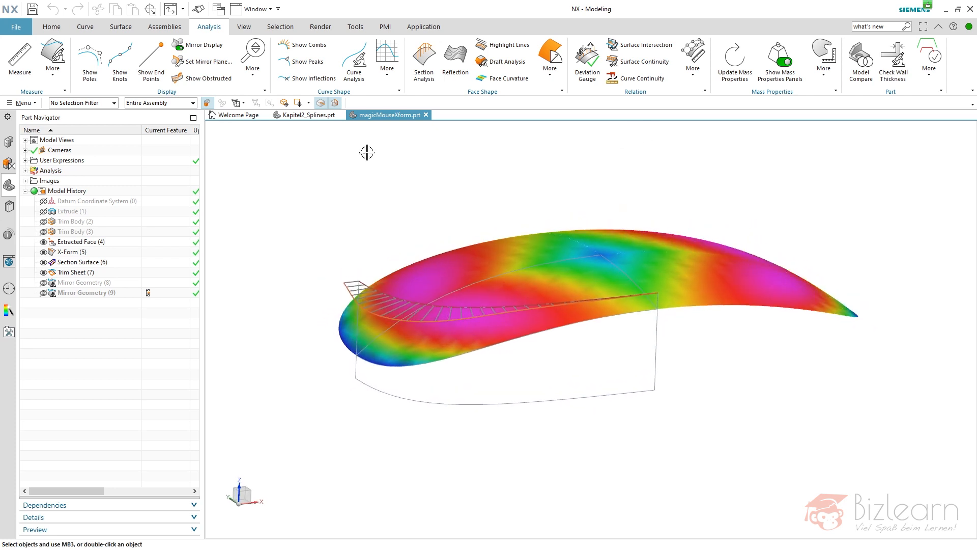
Return to Kapitel2_Splines.prt and trim the extruded block with the XZ datum plane, keeping the negative Y half.
{"action": "left_click", "coordinate": [308, 115]}
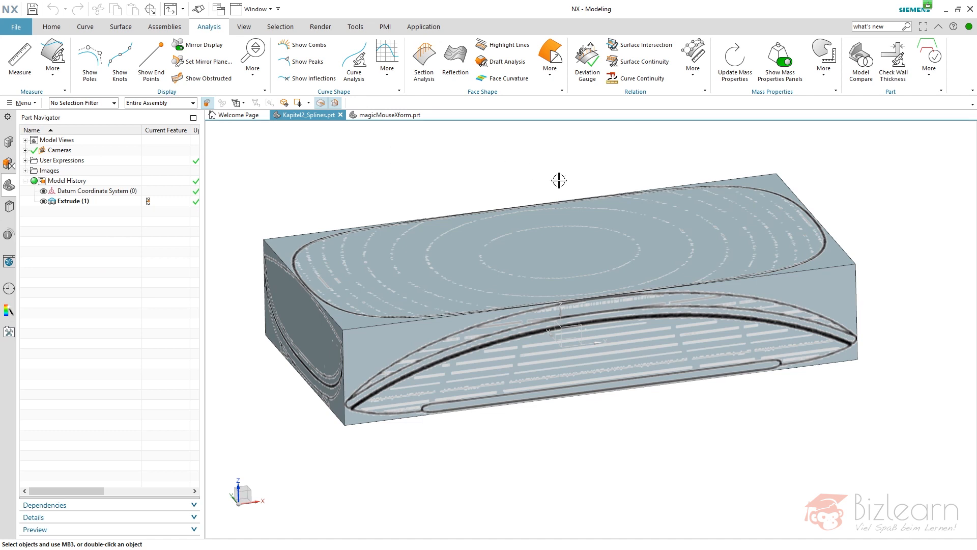
{"action": "scroll", "coordinate": [559, 181], "scroll_direction": "down", "scroll_amount": 1}
{"action": "scroll", "coordinate": [608, 359], "scroll_direction": "down", "scroll_amount": 2}
{"action": "scroll", "coordinate": [639, 279], "scroll_direction": "up", "scroll_amount": 2}
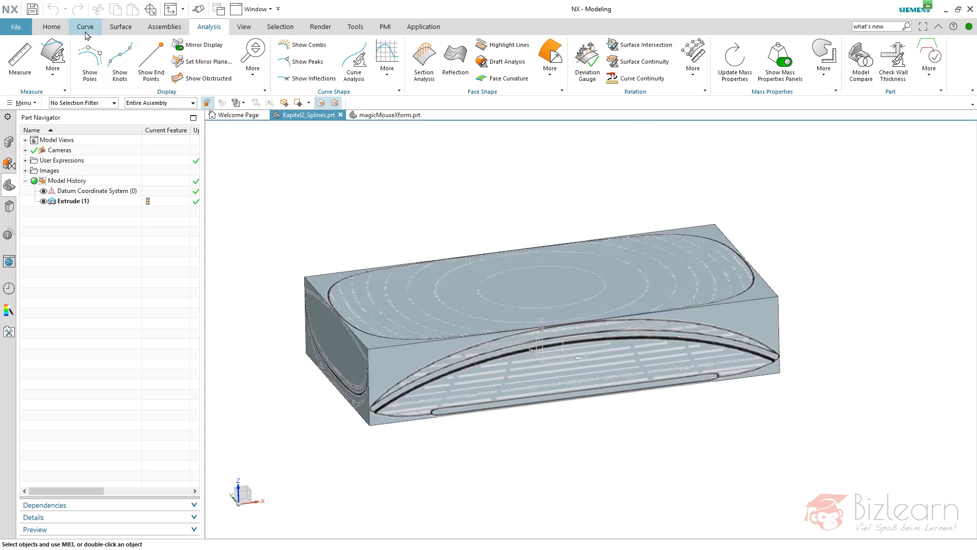
{"action": "left_click", "coordinate": [59, 29]}
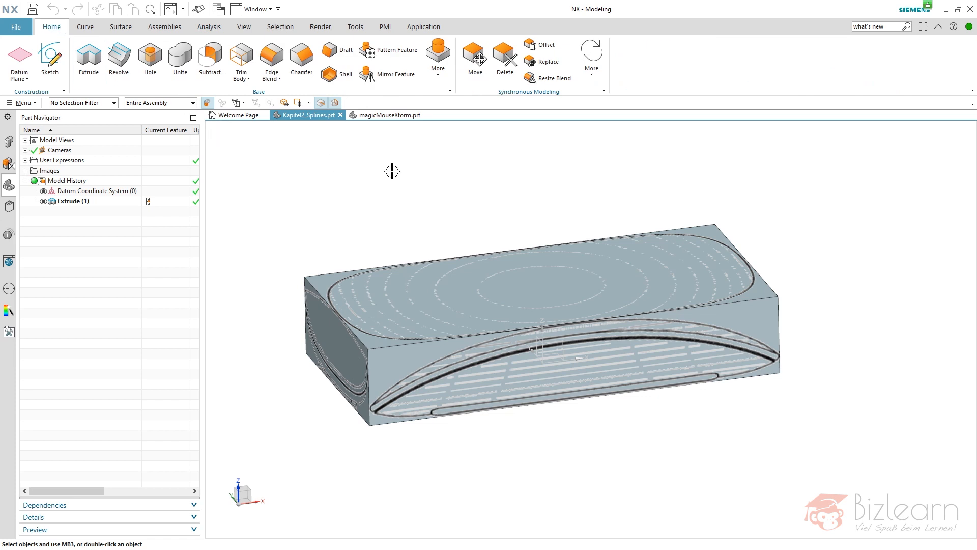
{"action": "key", "text": "ctrl+h"}
{"action": "left_click", "coordinate": [489, 270]}
{"action": "middle_click", "coordinate": [509, 290]}
{"action": "left_click", "coordinate": [558, 344]}
{"action": "middle_click", "coordinate": [527, 278]}
Trim the remaining half block with the YZ datum plane, keeping the quarter on the negative X side.
{"action": "left_click", "coordinate": [527, 306]}
{"action": "middle_click", "coordinate": [530, 316]}
{"action": "left_click", "coordinate": [537, 340]}
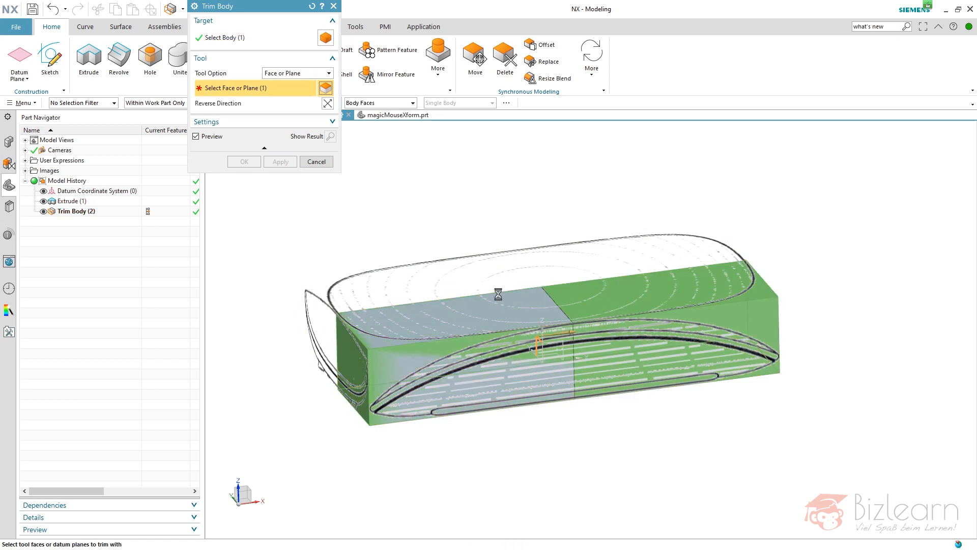
{"action": "middle_click", "coordinate": [491, 209]}
{"action": "middle_click_drag", "start_coordinate": [484, 242], "coordinate": [480, 265]}
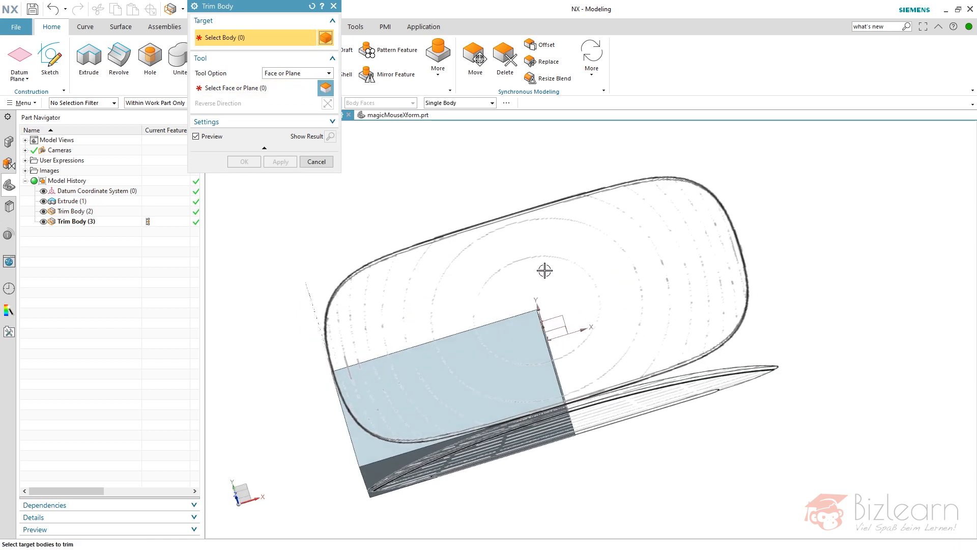
{"action": "middle_click_drag", "start_coordinate": [462, 201], "coordinate": [481, 173]}
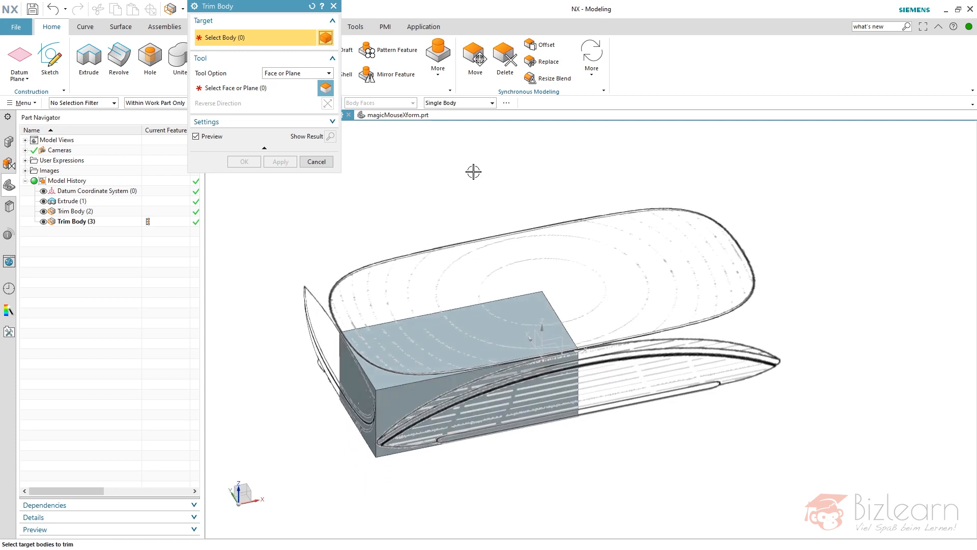
{"action": "left_click", "coordinate": [316, 162]}
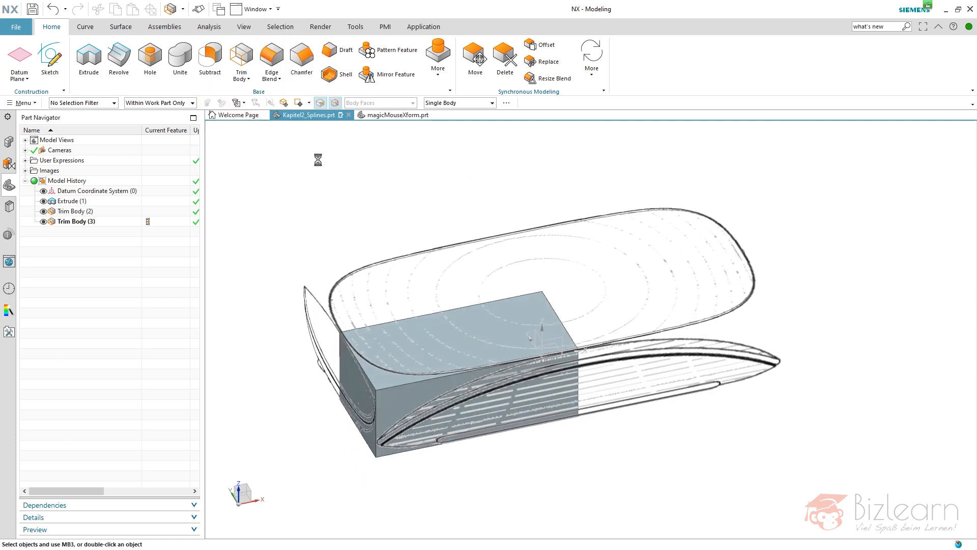
Extract the quarter block's top face as an associative copy fixed at the current timestamp, and hide the solid body.
{"action": "left_click", "coordinate": [439, 76]}
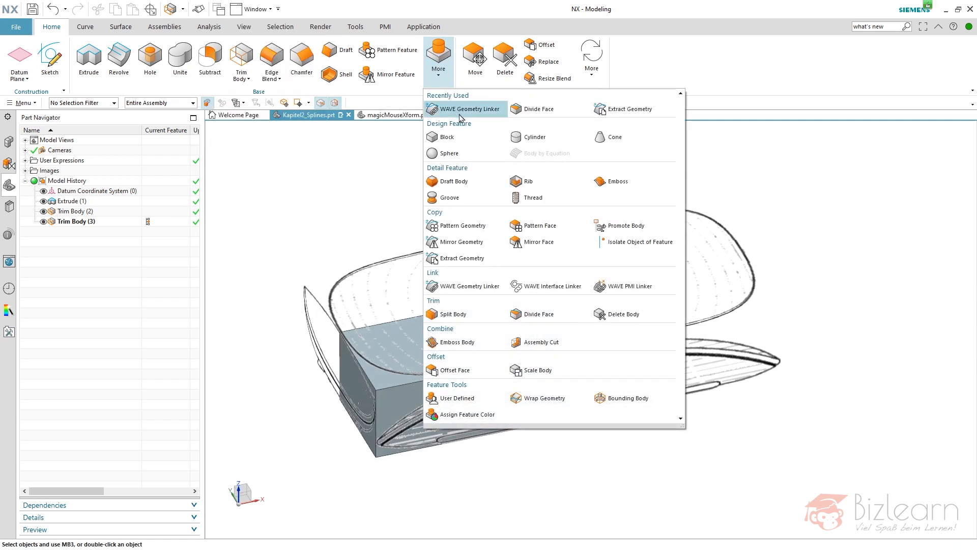
{"action": "left_click", "coordinate": [474, 259]}
{"action": "left_click", "coordinate": [270, 25]}
{"action": "left_click", "coordinate": [255, 77]}
{"action": "left_click", "coordinate": [226, 121]}
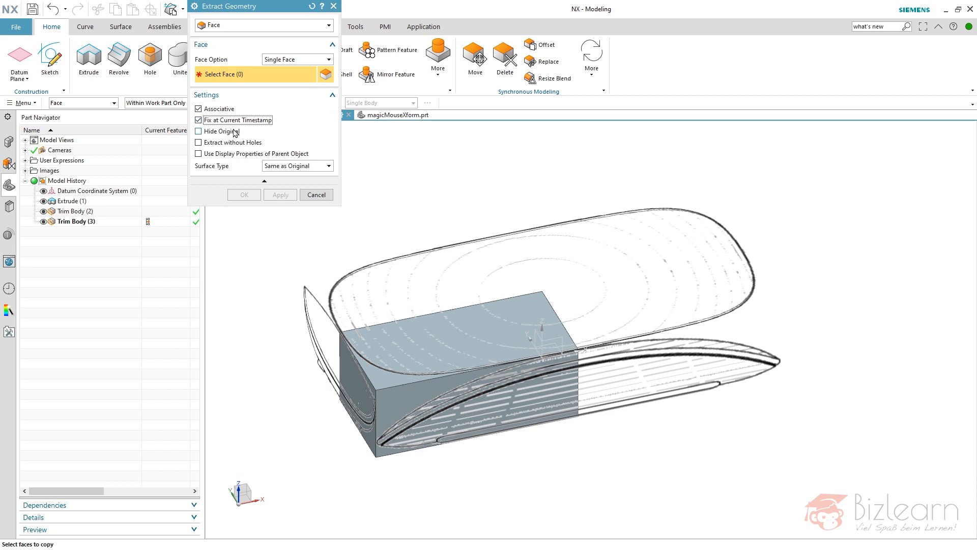
{"action": "left_click", "coordinate": [425, 305]}
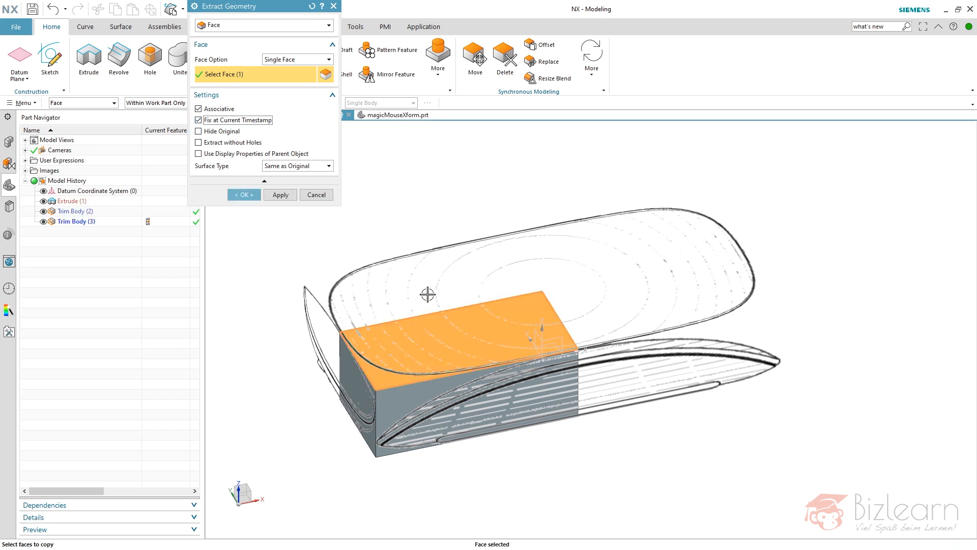
{"action": "middle_click", "coordinate": [431, 177]}
{"action": "left_click", "coordinate": [394, 375]}
{"action": "key", "text": "ctrl+b"}
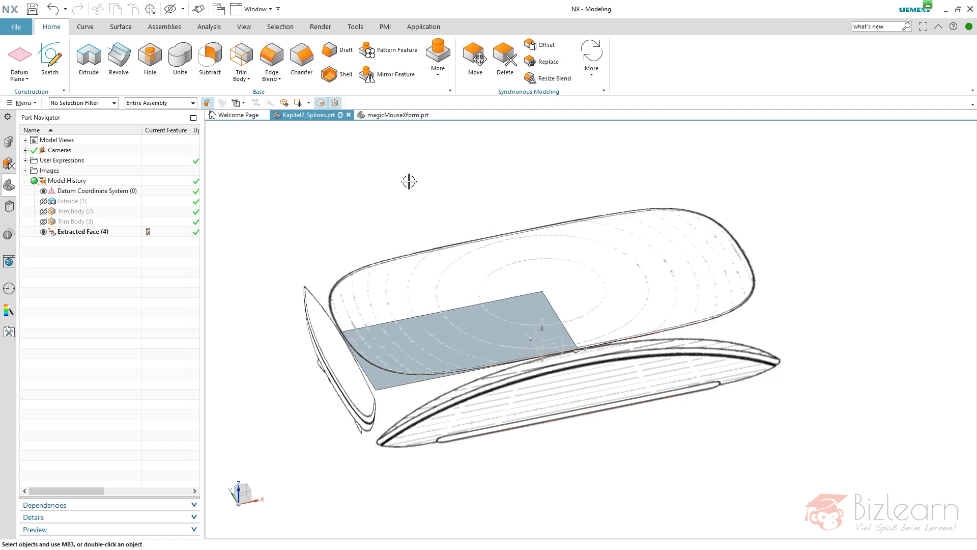
Mirror the extracted sheet across the YZ datum plane as an associative body, with Fix at Current Timestamp turned off.
{"action": "left_click", "coordinate": [438, 76]}
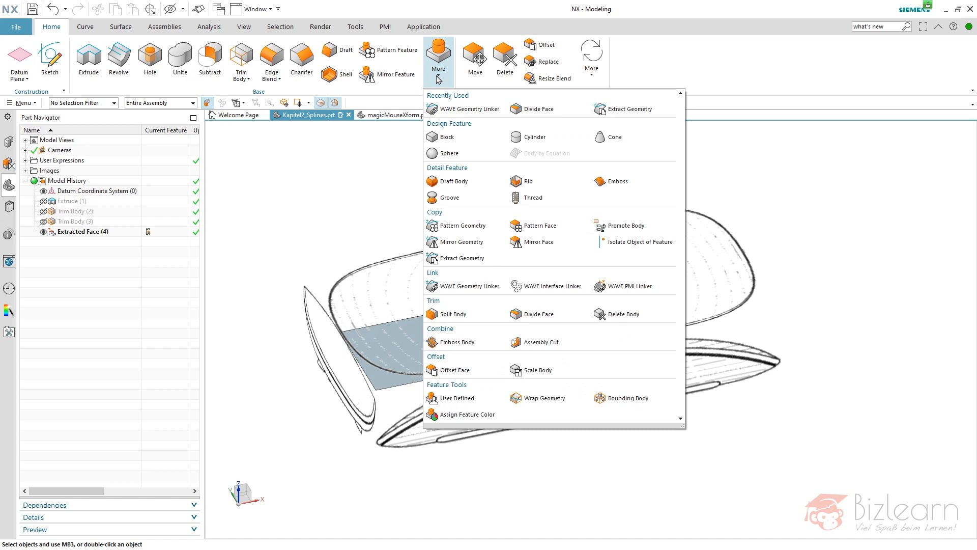
{"action": "left_click", "coordinate": [448, 258]}
{"action": "left_click", "coordinate": [264, 25]}
{"action": "left_click", "coordinate": [224, 108]}
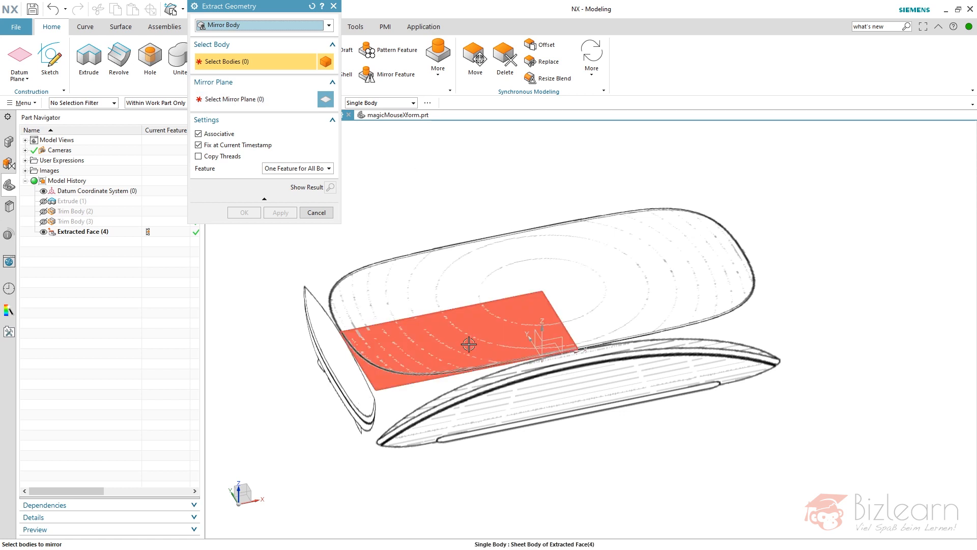
{"action": "left_click", "coordinate": [536, 326]}
{"action": "left_click", "coordinate": [536, 326]}
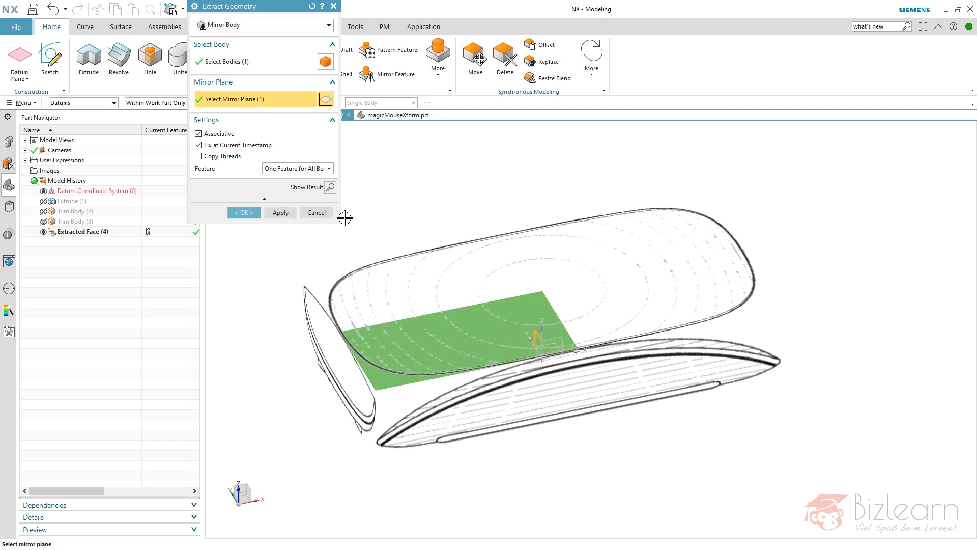
{"action": "left_click", "coordinate": [216, 146]}
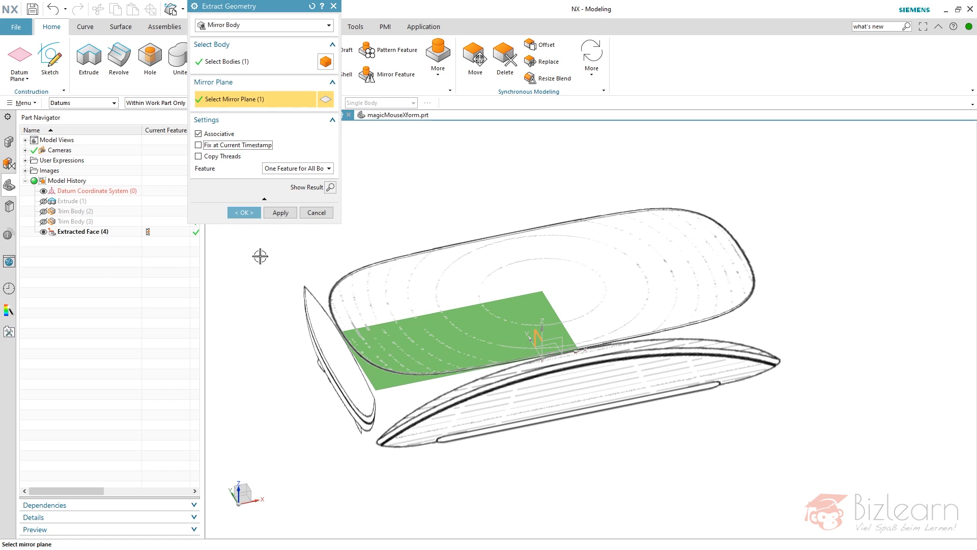
{"action": "left_click", "coordinate": [281, 213]}
Mirror both sheet bodies across the XZ datum plane to complete the full top sheet.
{"action": "left_click", "coordinate": [456, 338]}
{"action": "left_click", "coordinate": [578, 305]}
{"action": "middle_click", "coordinate": [561, 324]}
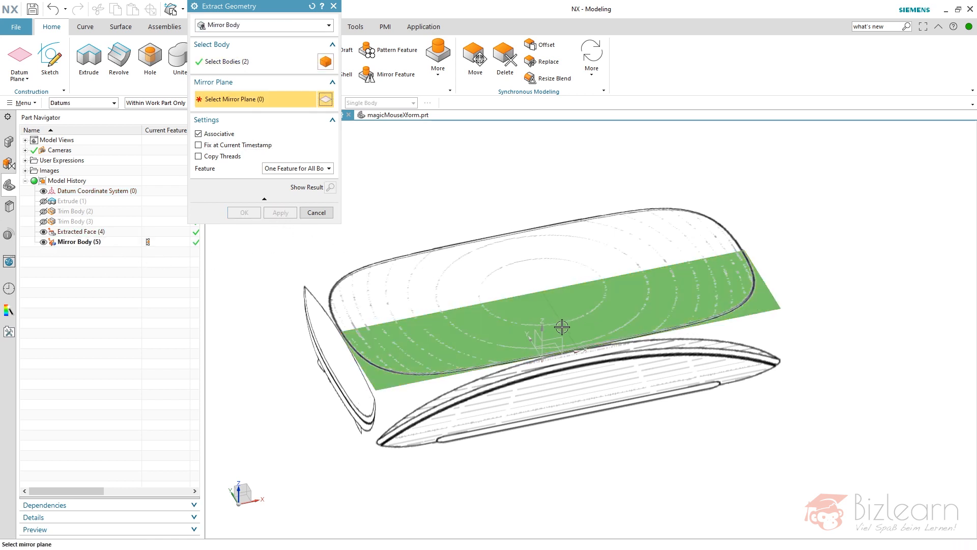
{"action": "left_click", "coordinate": [561, 325]}
{"action": "left_click", "coordinate": [244, 213]}
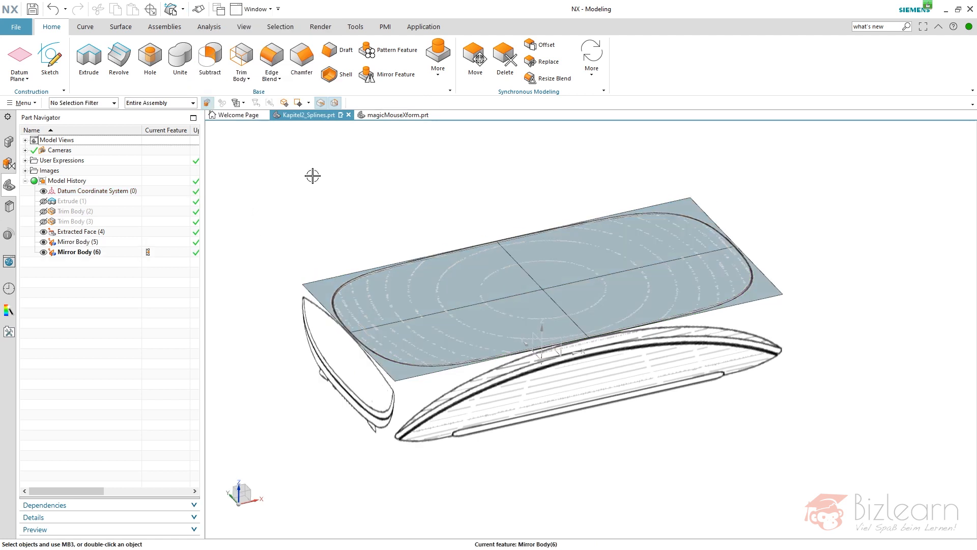
Apply a Reflection analysis to all four quarter sheets and check the stripes from different angles.
{"action": "left_click", "coordinate": [216, 27]}
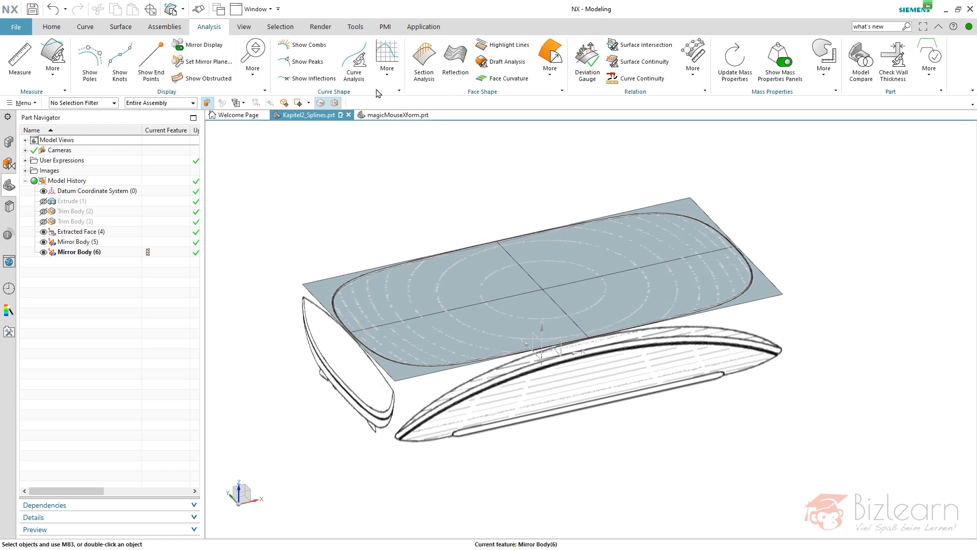
{"action": "left_click", "coordinate": [455, 59]}
{"action": "left_click", "coordinate": [476, 313]}
{"action": "left_click", "coordinate": [479, 284]}
{"action": "left_click", "coordinate": [584, 264]}
{"action": "left_click", "coordinate": [612, 307]}
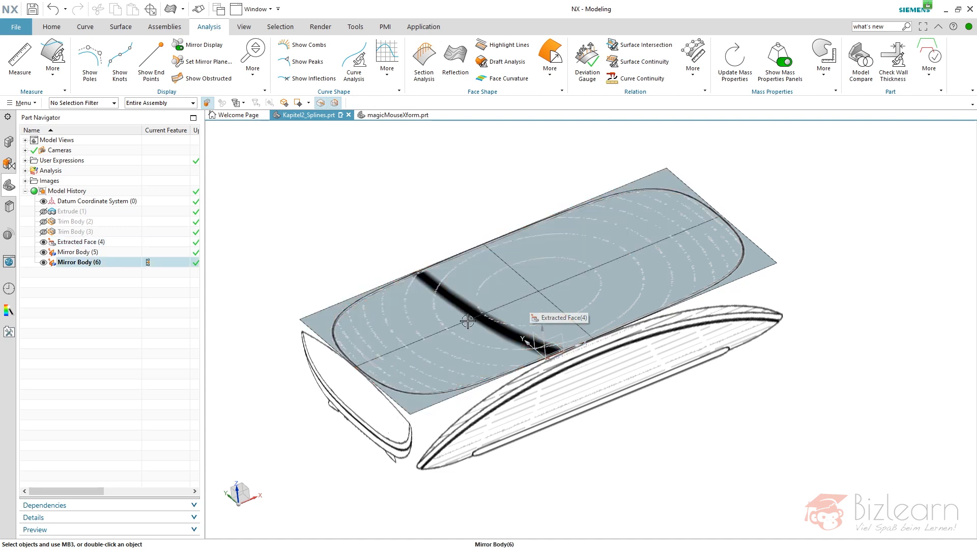
{"action": "middle_click_drag", "start_coordinate": [466, 326], "coordinate": [436, 331]}
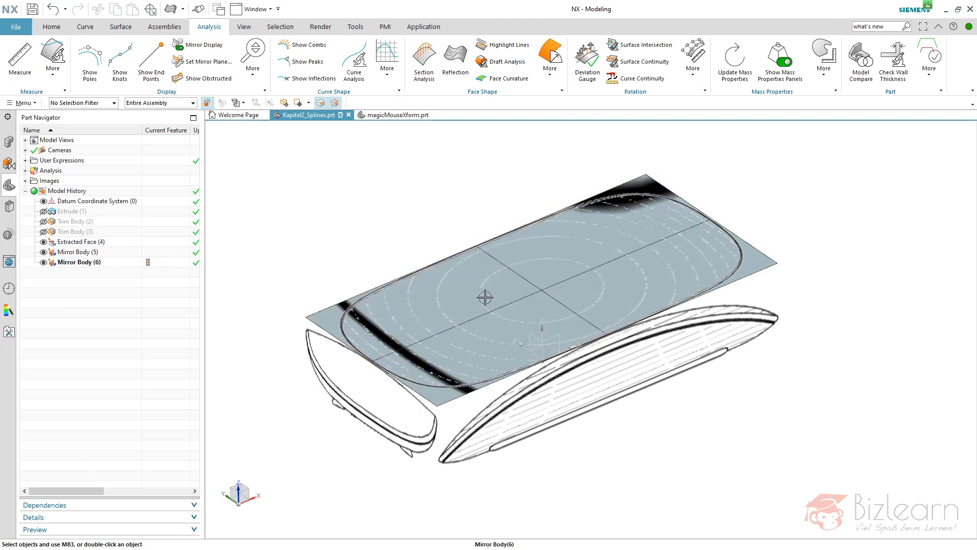
{"action": "middle_click_drag", "start_coordinate": [502, 323], "coordinate": [487, 312]}
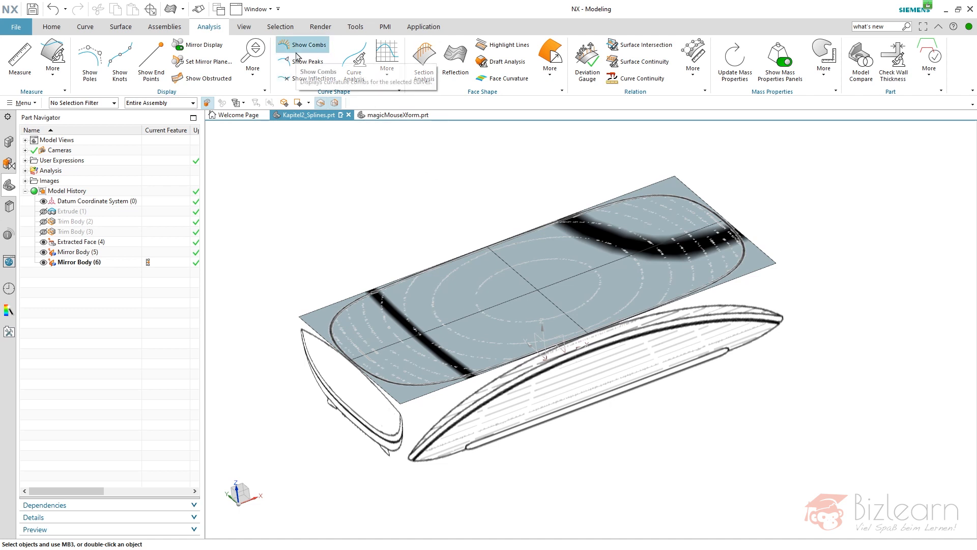
Start X-Form on the extracted quarter sheet and restrict pole movement to the WCS Z axis.
{"action": "left_click", "coordinate": [117, 27]}
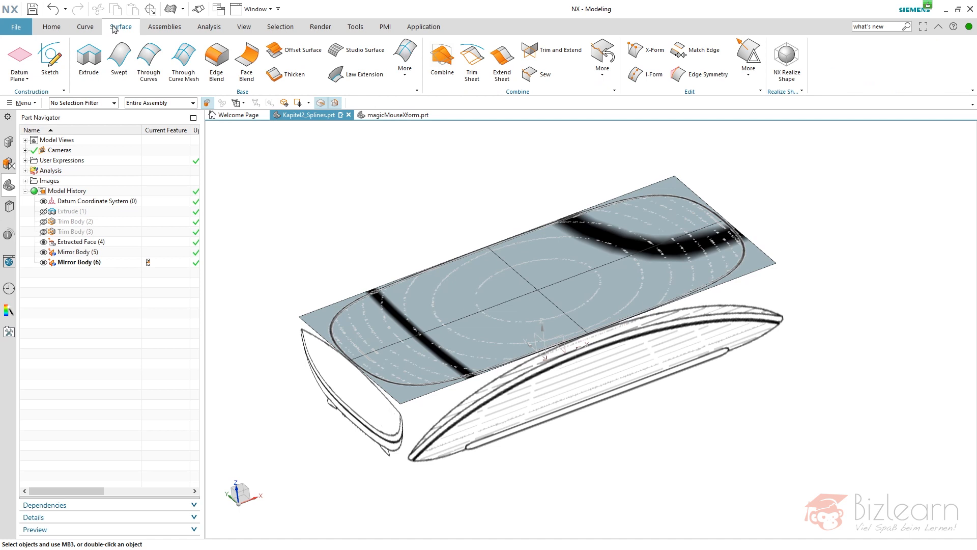
{"action": "left_click", "coordinate": [646, 49]}
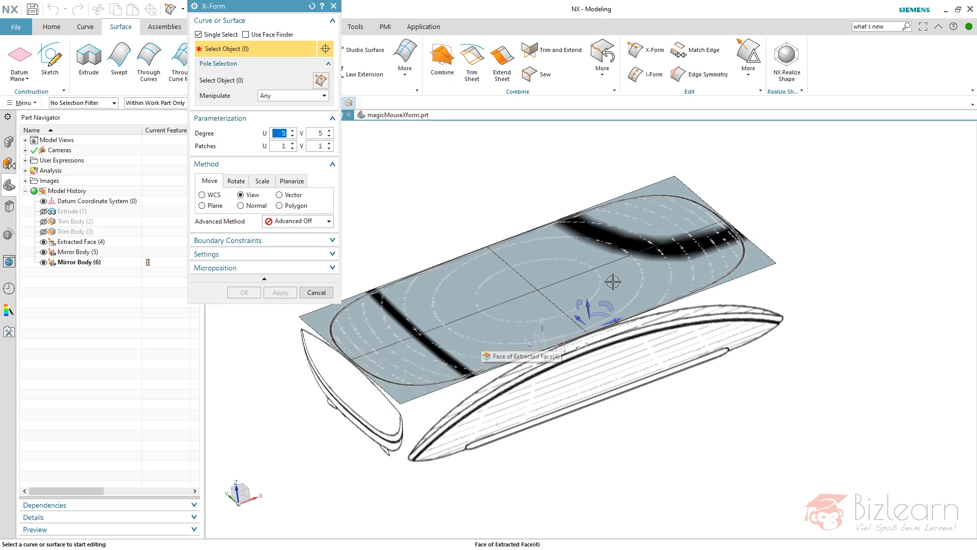
{"action": "left_click", "coordinate": [486, 332]}
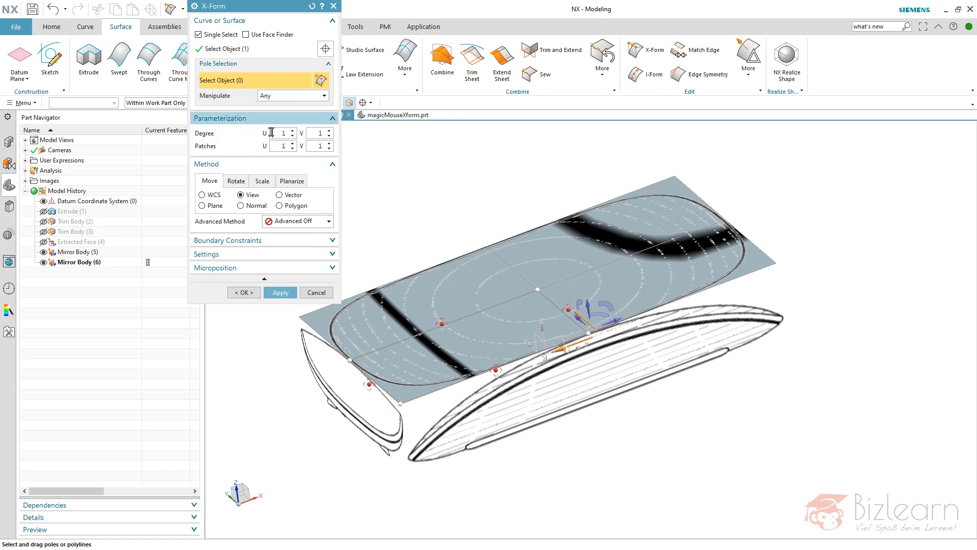
{"action": "scroll", "coordinate": [423, 409], "scroll_direction": "up", "scroll_amount": 2}
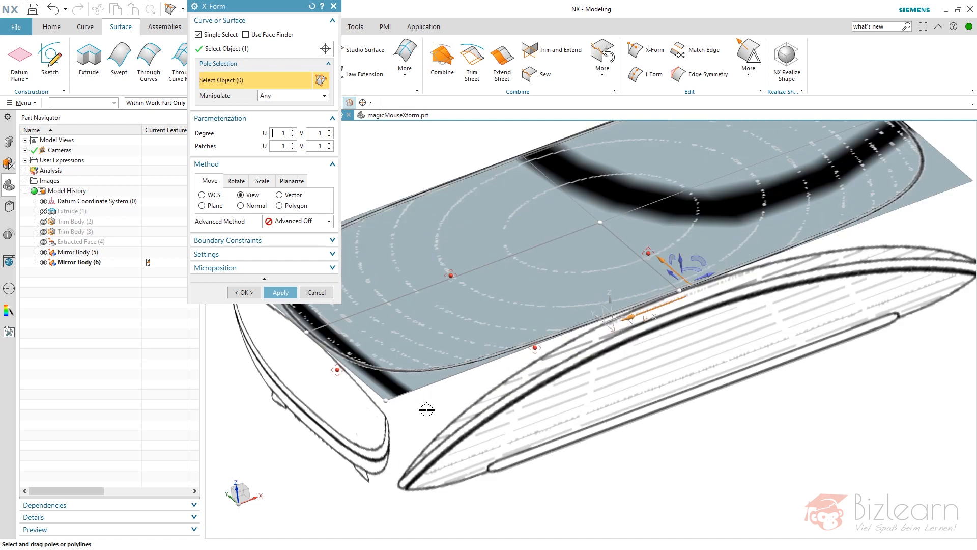
{"action": "scroll", "coordinate": [505, 327], "scroll_direction": "down", "scroll_amount": 1}
{"action": "mouse_move", "coordinate": [482, 313]}
{"action": "middle_mouse_down"}
{"action": "mouse_move", "coordinate": [498, 292]}
{"action": "mouse_move", "coordinate": [498, 304]}
{"action": "middle_mouse_up"}
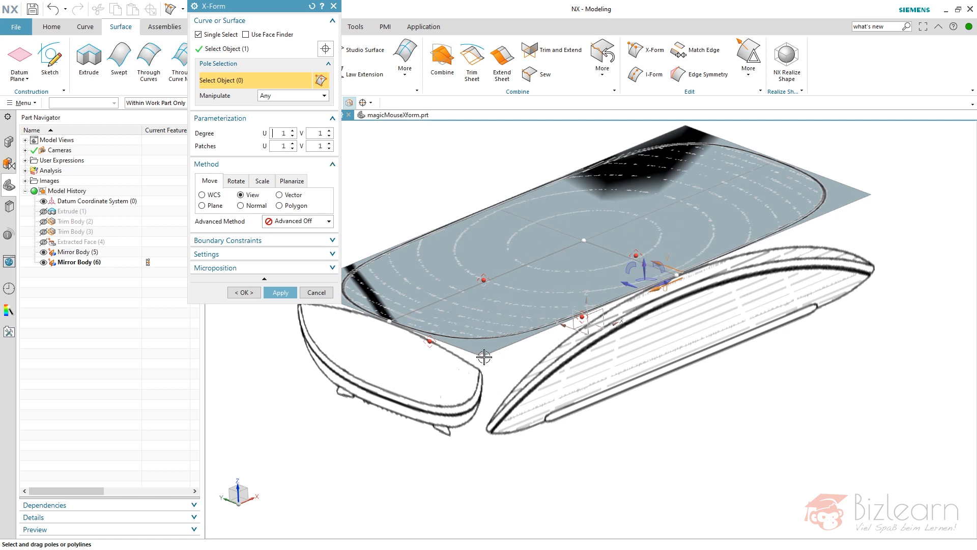
{"action": "left_click", "coordinate": [643, 266]}
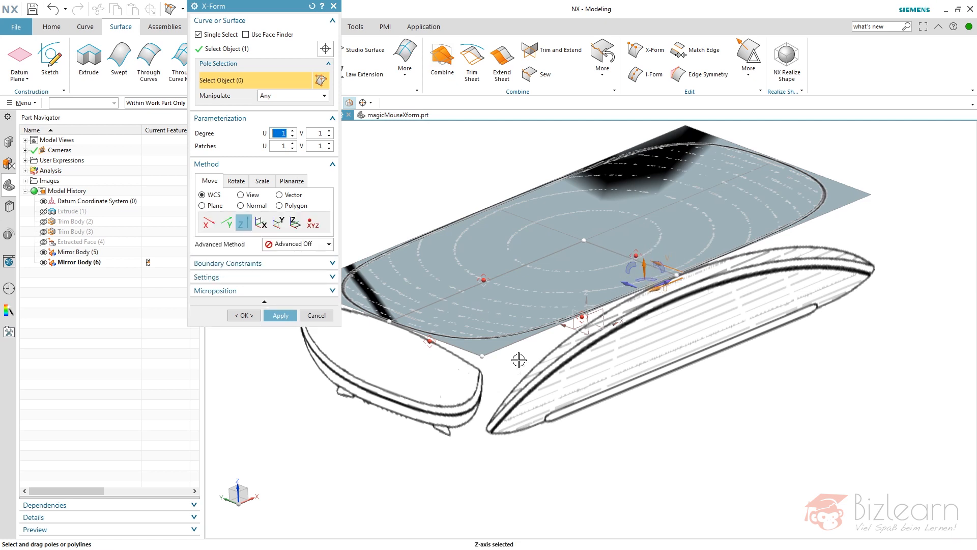
Try lowering the quarter sheet's outer corner pole along Z, and undo the move.
{"action": "left_click_drag", "start_coordinate": [482, 356], "coordinate": [483, 387]}
{"action": "middle_click_drag", "start_coordinate": [467, 330], "coordinate": [554, 287]}
{"action": "middle_click_drag", "start_coordinate": [593, 253], "coordinate": [563, 276]}
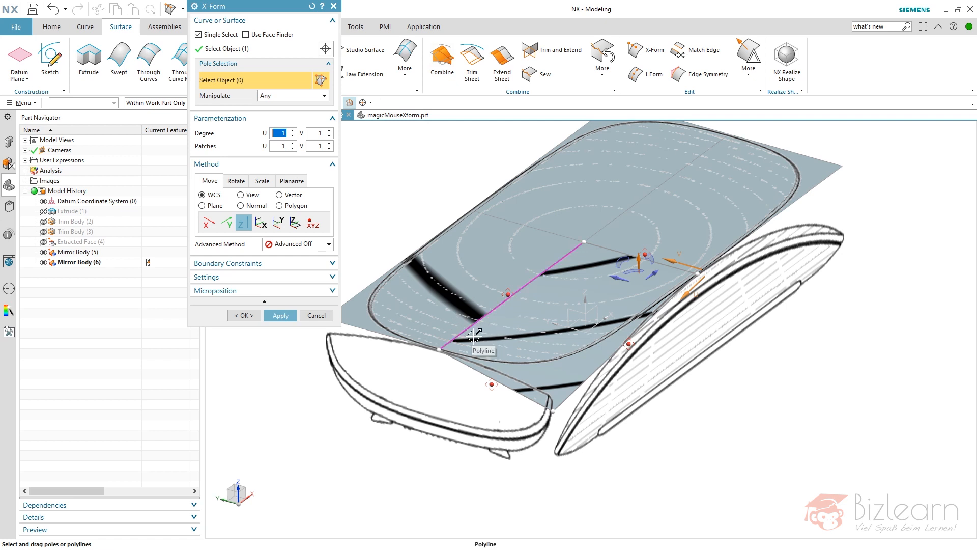
{"action": "key", "text": "ctrl+z"}
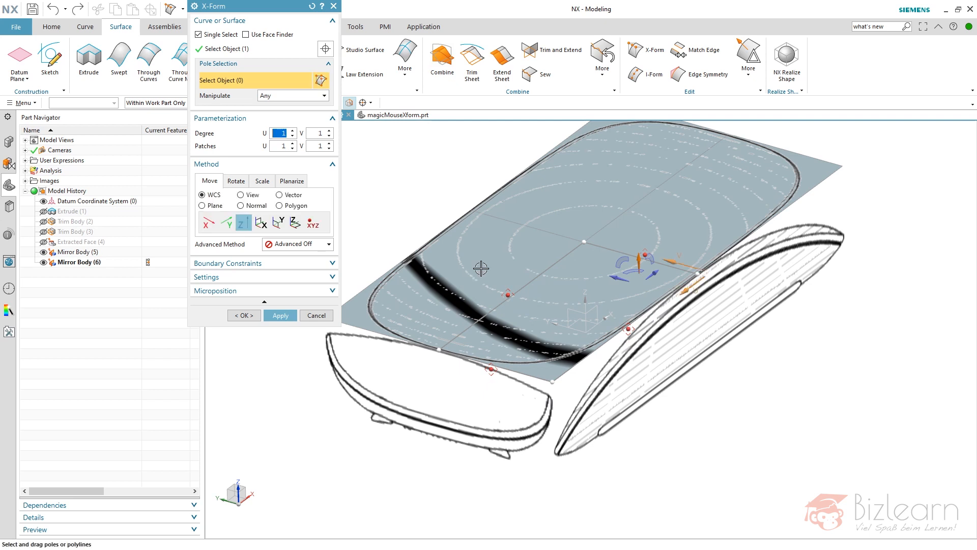
Set the sheet's degree to 2 in U and V, and lower its end pole row along Z to the side sketch's tip.
{"action": "left_click", "coordinate": [294, 132]}
{"action": "left_click", "coordinate": [329, 131]}
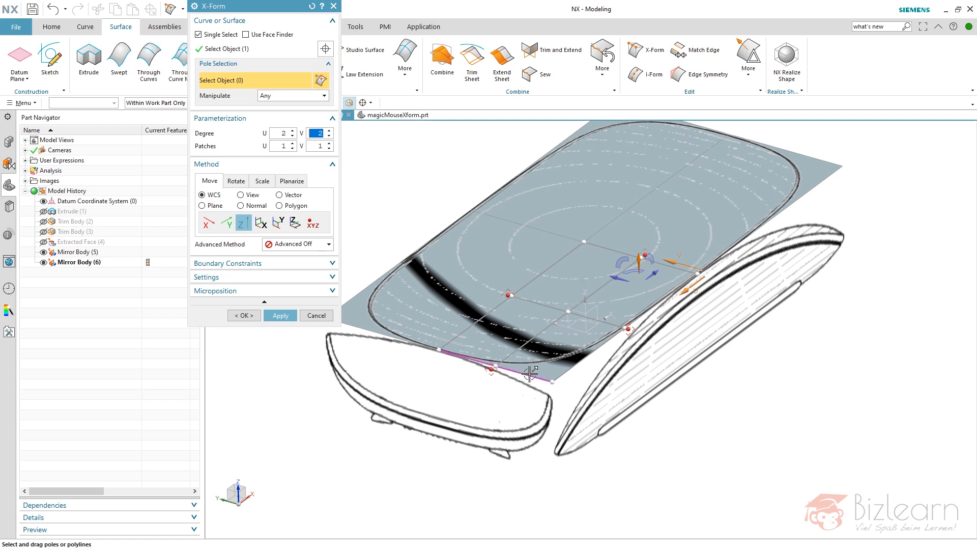
{"action": "left_click", "coordinate": [537, 351]}
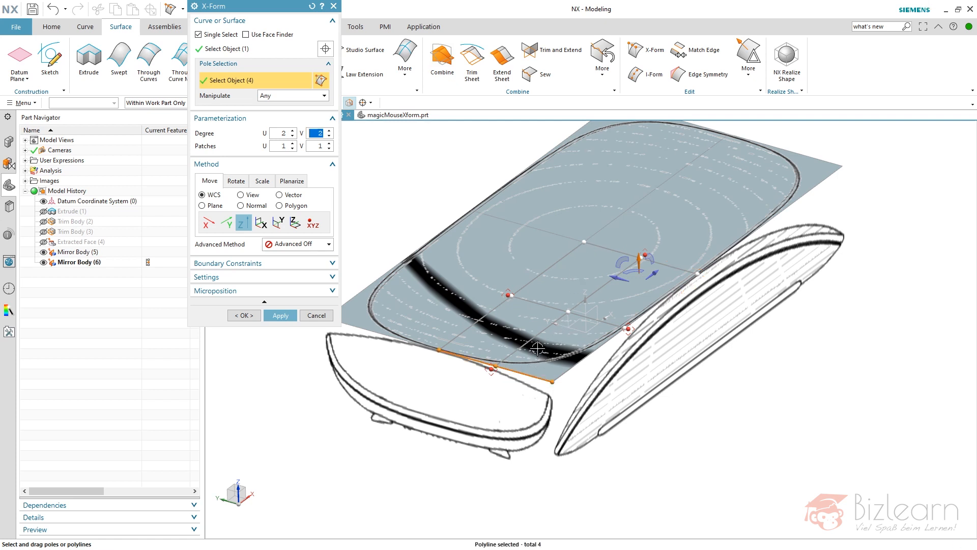
{"action": "key", "text": "F8"}
{"action": "middle_click_drag", "start_coordinate": [535, 197], "coordinate": [462, 198]}
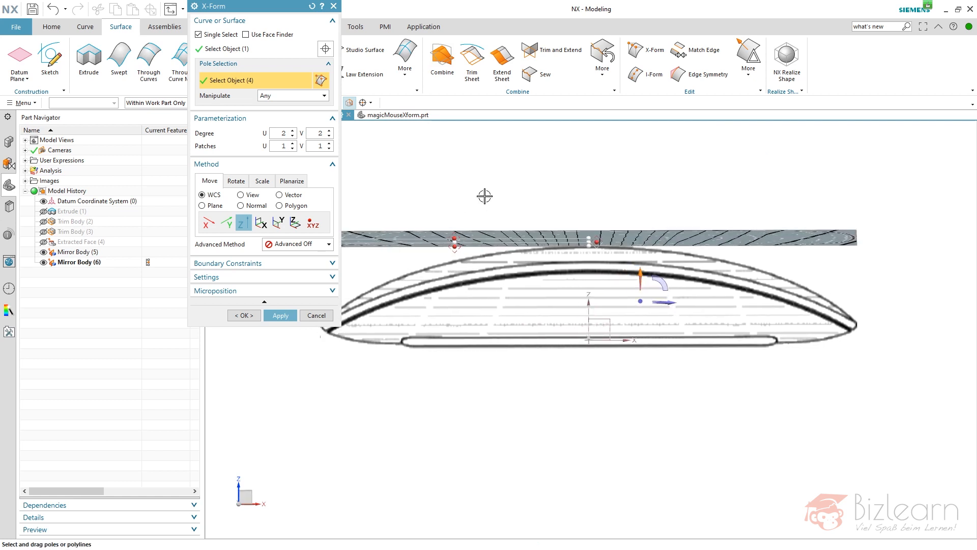
{"action": "key", "text": "F8"}
{"action": "scroll", "coordinate": [698, 202], "scroll_direction": "down", "scroll_amount": 3}
{"action": "scroll", "coordinate": [484, 236], "scroll_direction": "up", "scroll_amount": 4}
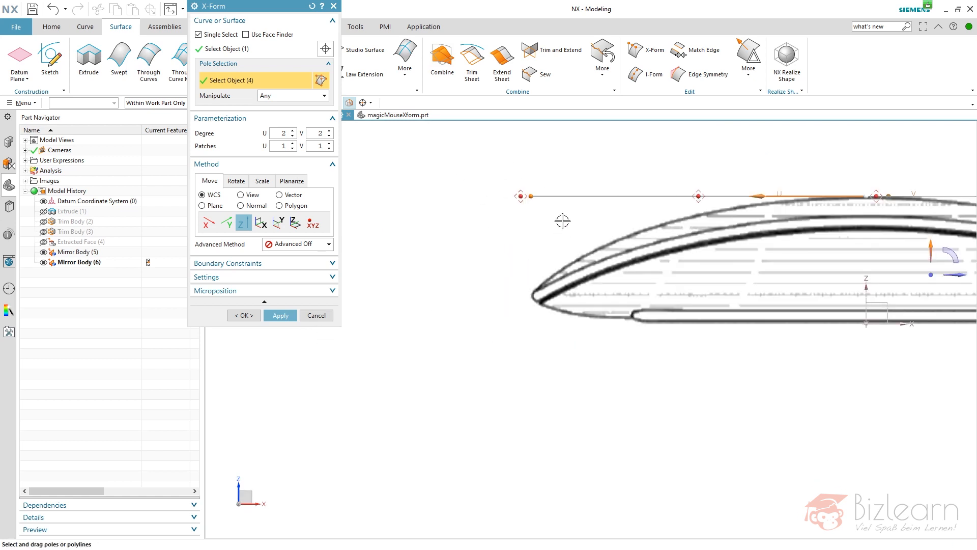
{"action": "left_click_drag", "start_coordinate": [531, 196], "coordinate": [530, 295]}
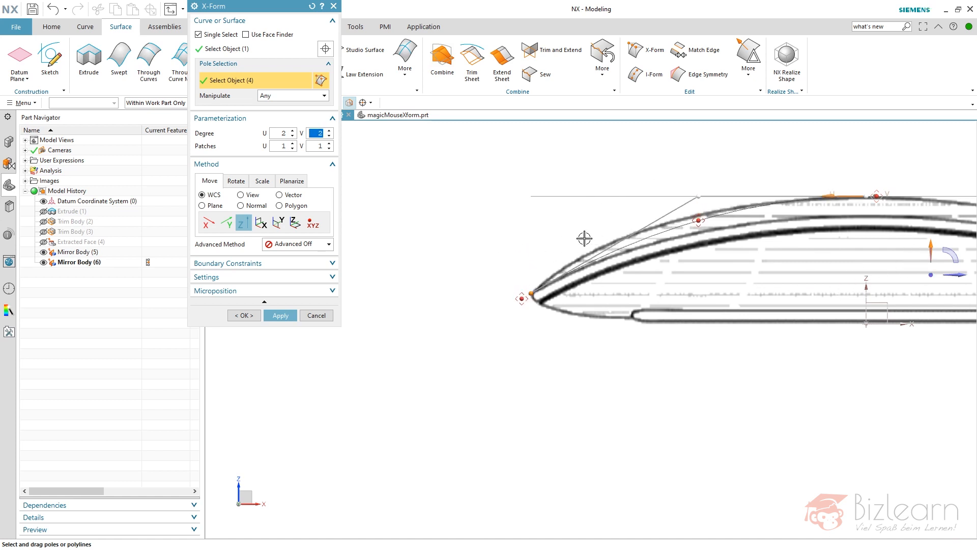
Move the middle pole row outward along the WCS X axis until the sheet follows the side sketch's upper contour.
{"action": "scroll", "coordinate": [586, 239], "scroll_direction": "down", "scroll_amount": 3}
{"action": "scroll", "coordinate": [666, 227], "scroll_direction": "up", "scroll_amount": 4}
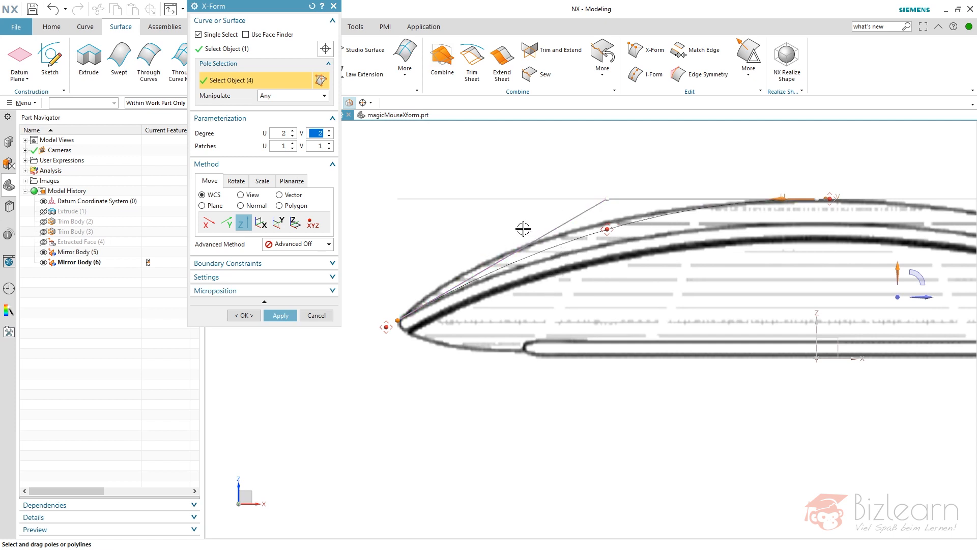
{"action": "middle_click_drag", "start_coordinate": [524, 227], "coordinate": [533, 234]}
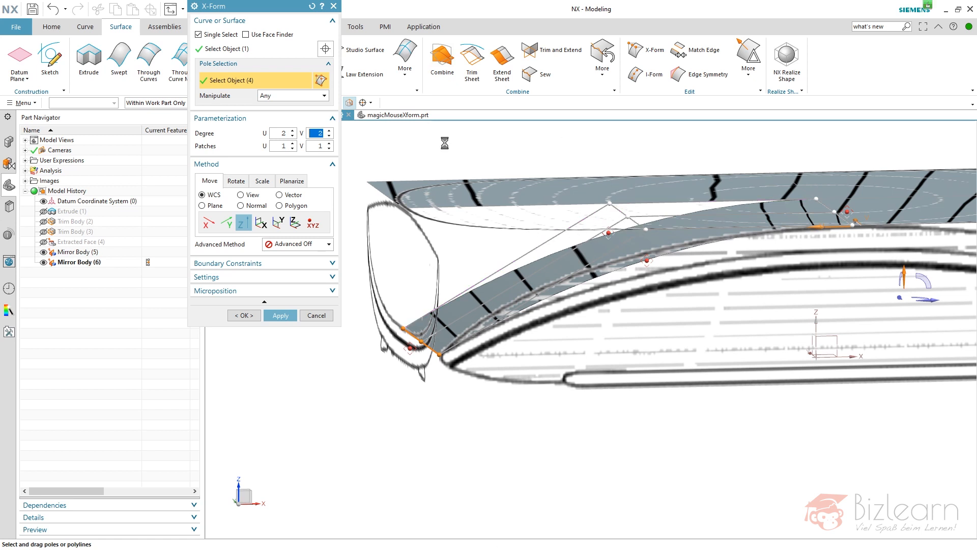
{"action": "key", "text": "F8"}
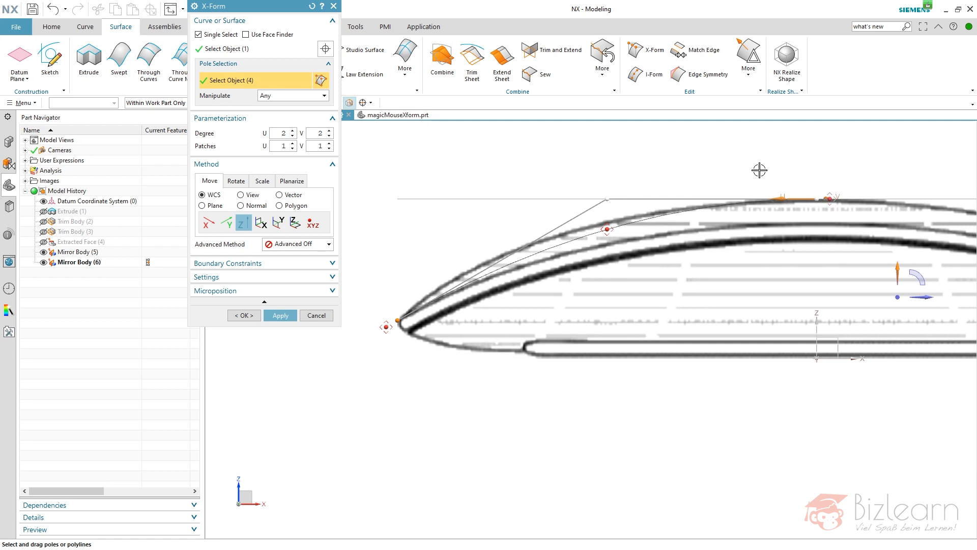
{"action": "middle_click_drag", "start_coordinate": [657, 166], "coordinate": [665, 180]}
{"action": "left_click", "coordinate": [922, 299]}
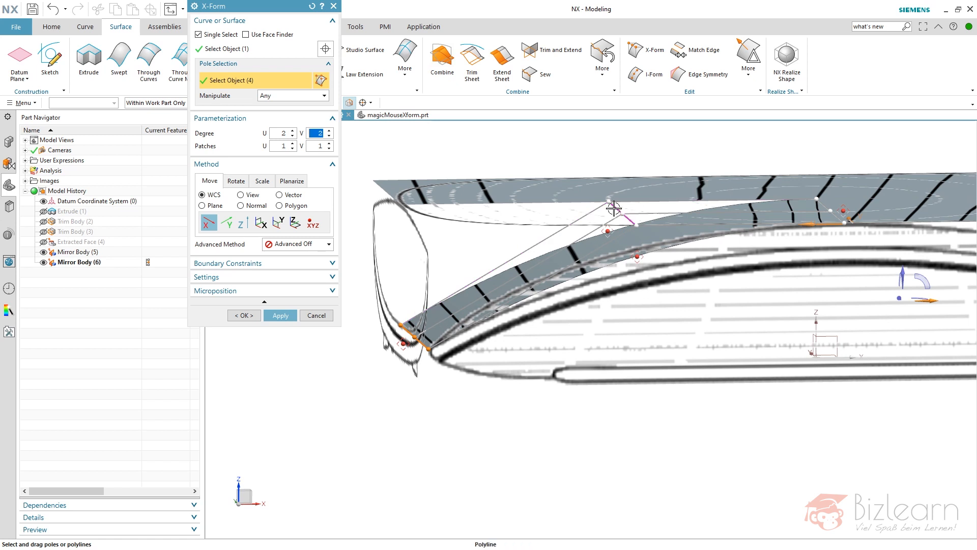
{"action": "key", "text": "F8"}
{"action": "left_click_drag", "start_coordinate": [609, 198], "coordinate": [543, 203]}
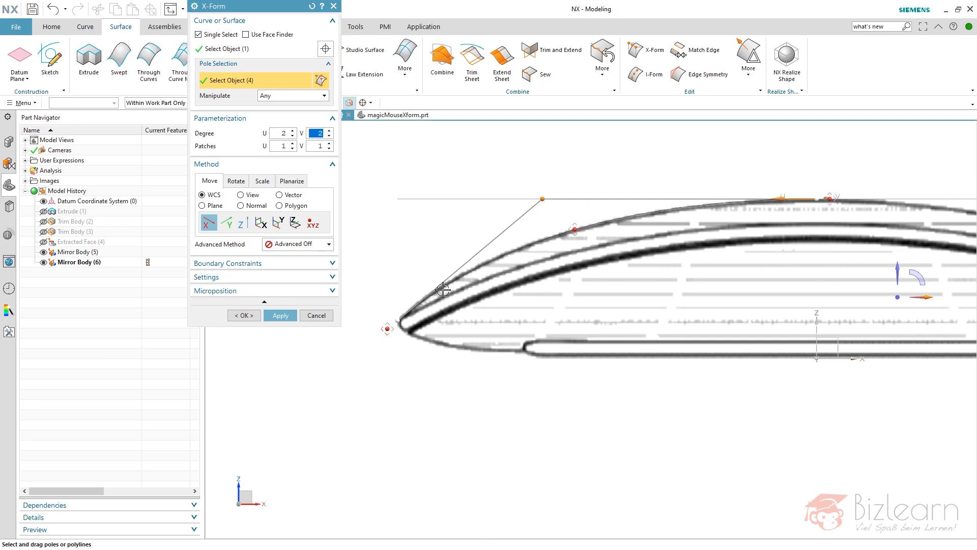
Lower the outer lengthwise pole row along Z to match the end-view sketch, and finish the X-Form.
{"action": "scroll", "coordinate": [407, 290], "scroll_direction": "down", "scroll_amount": 5}
{"action": "middle_click_drag", "start_coordinate": [460, 318], "coordinate": [555, 323]}
{"action": "key", "text": "F8"}
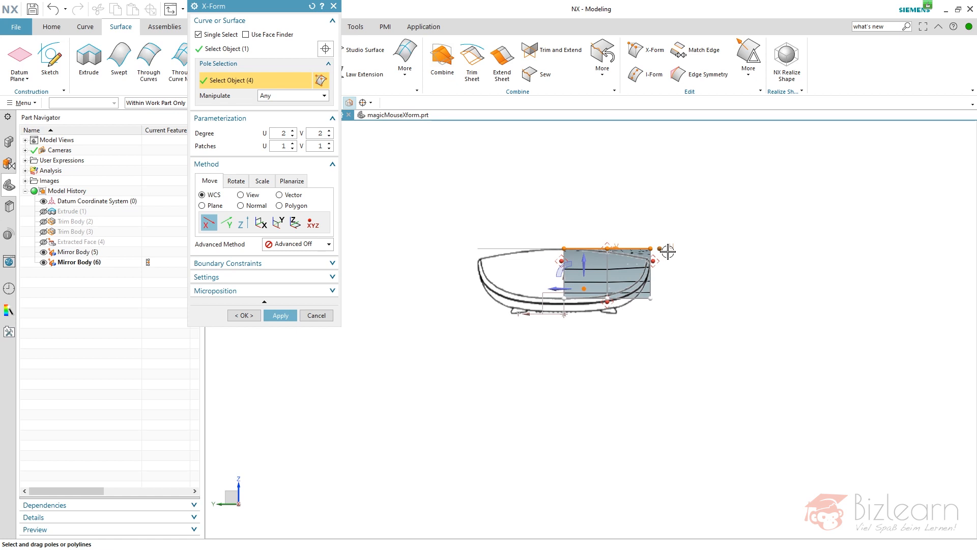
{"action": "scroll", "coordinate": [668, 252], "scroll_direction": "up", "scroll_amount": 4}
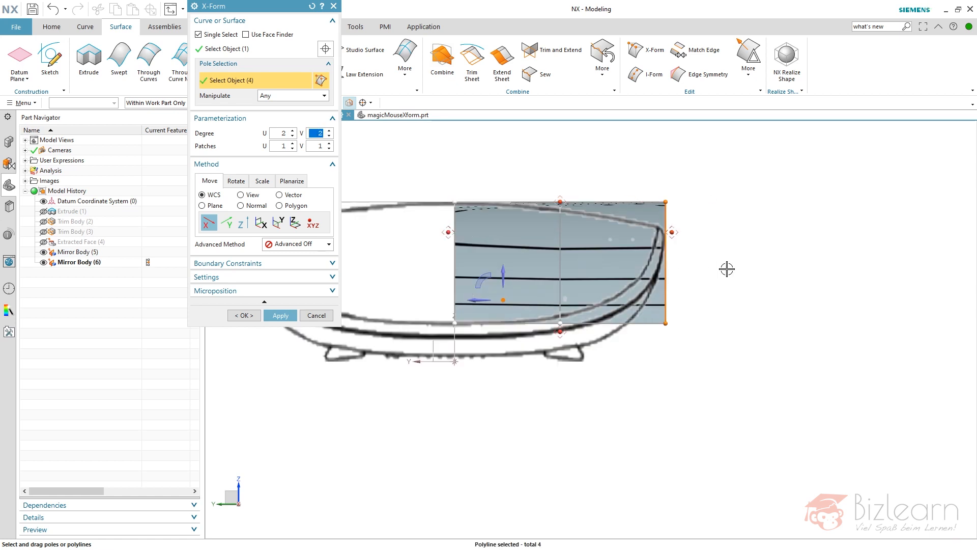
{"action": "left_click", "coordinate": [509, 273]}
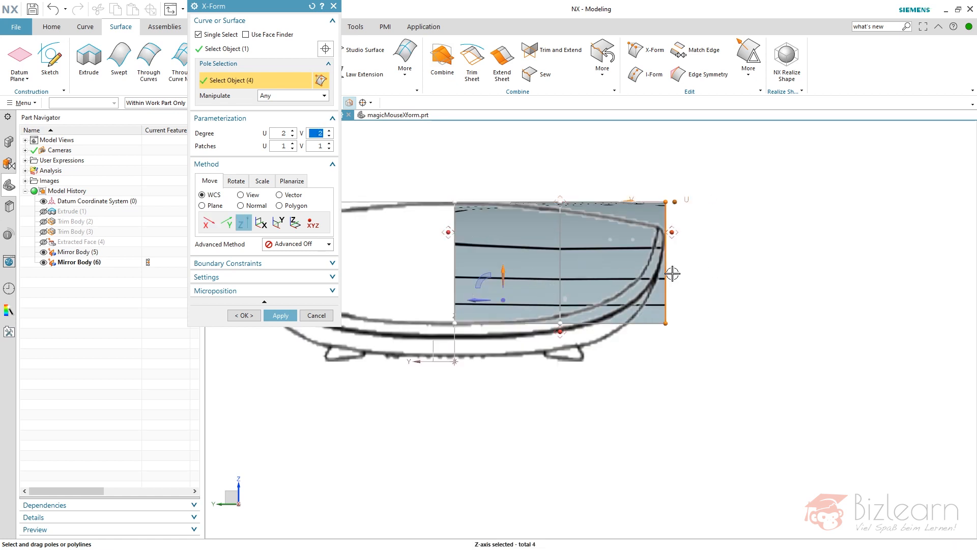
{"action": "left_click_drag", "start_coordinate": [668, 266], "coordinate": [667, 293]}
{"action": "key", "text": "End"}
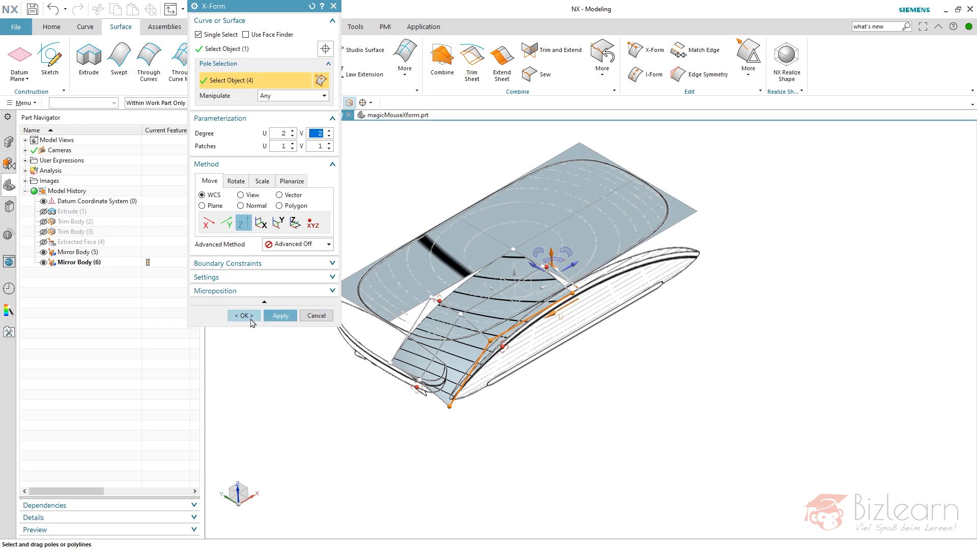
{"action": "left_click", "coordinate": [279, 315]}
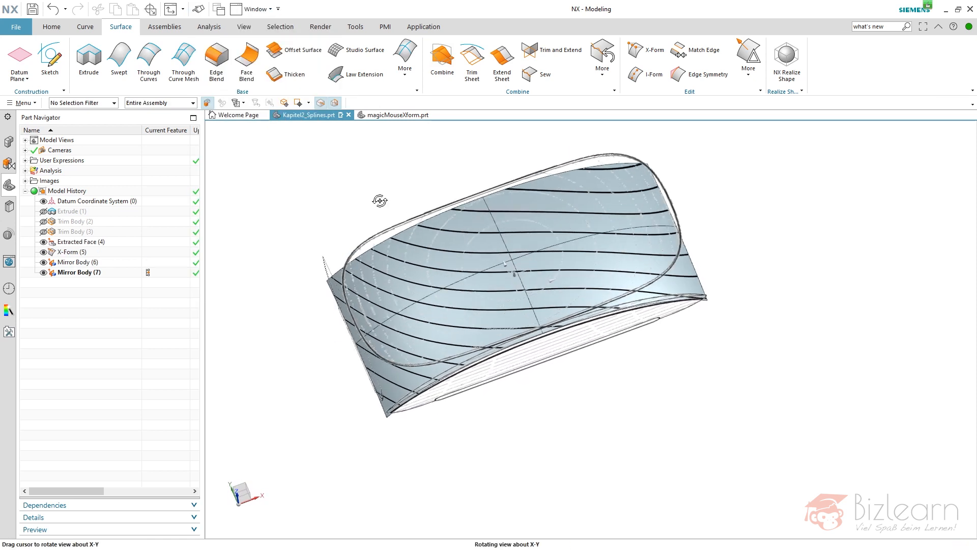
Examine the reflection stripes across the seams of the mirrored sheets and the sheet ends against the side-view sketch.
{"action": "mouse_move", "coordinate": [514, 270]}
{"action": "middle_mouse_down"}
{"action": "mouse_move", "coordinate": [540, 261]}
{"action": "mouse_move", "coordinate": [529, 270]}
{"action": "middle_mouse_up"}
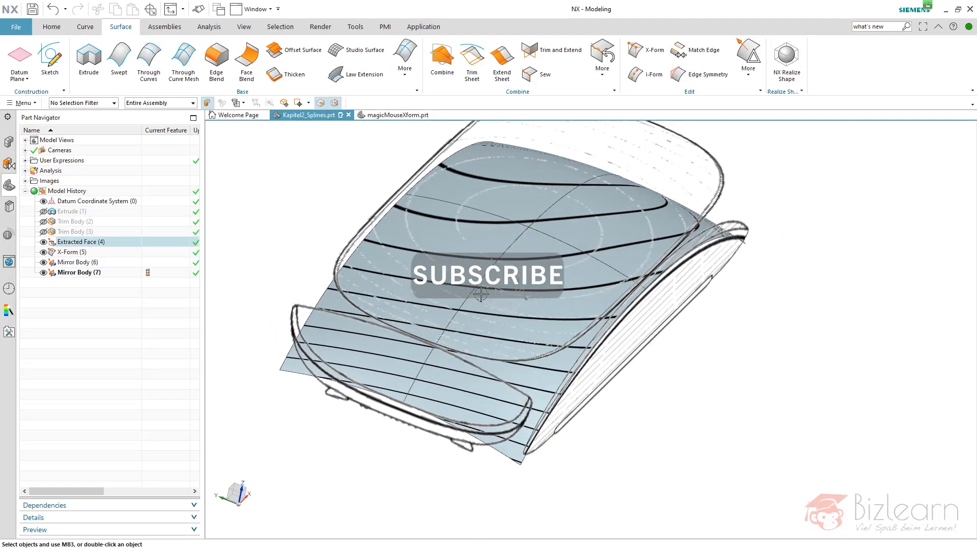
{"action": "scroll", "coordinate": [478, 288], "scroll_direction": "up", "scroll_amount": 5}
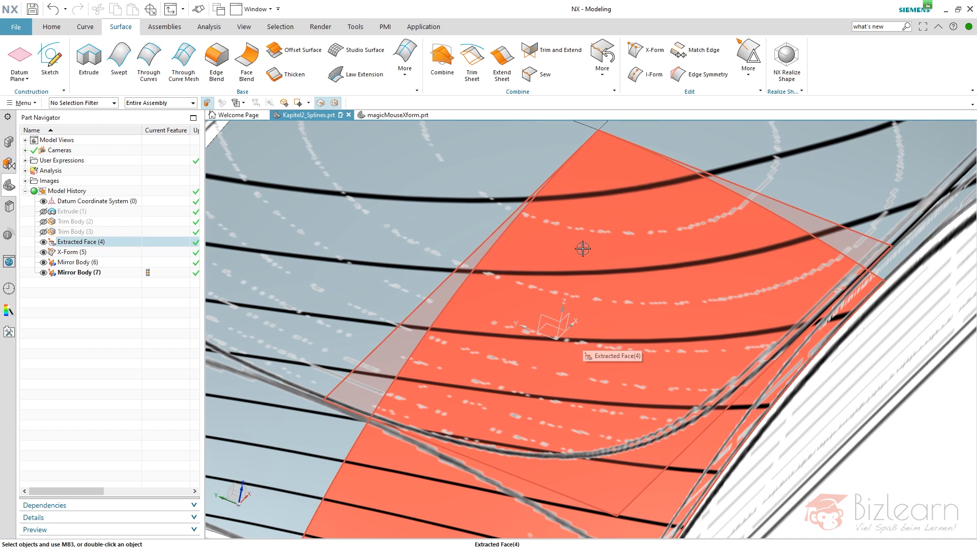
{"action": "middle_click_drag", "start_coordinate": [523, 253], "coordinate": [584, 160]}
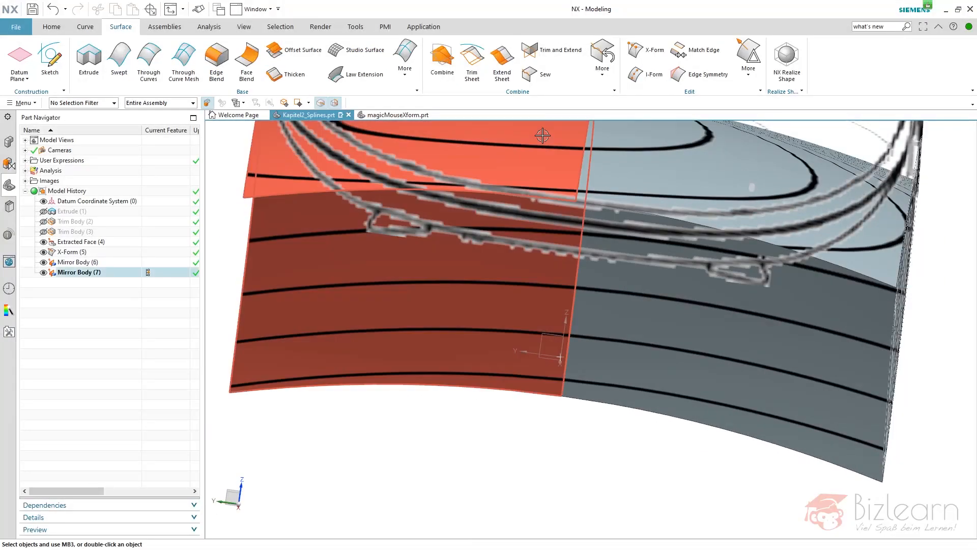
{"action": "mouse_move", "coordinate": [584, 250]}
{"action": "middle_mouse_down"}
{"action": "mouse_move", "coordinate": [592, 255]}
{"action": "mouse_move", "coordinate": [582, 260]}
{"action": "middle_mouse_up"}
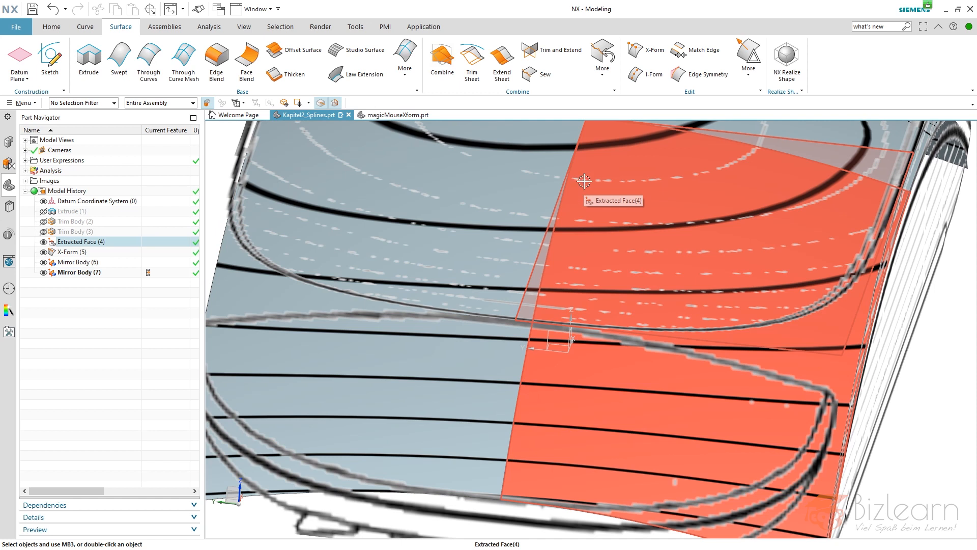
{"action": "middle_click_drag", "start_coordinate": [583, 177], "coordinate": [564, 189]}
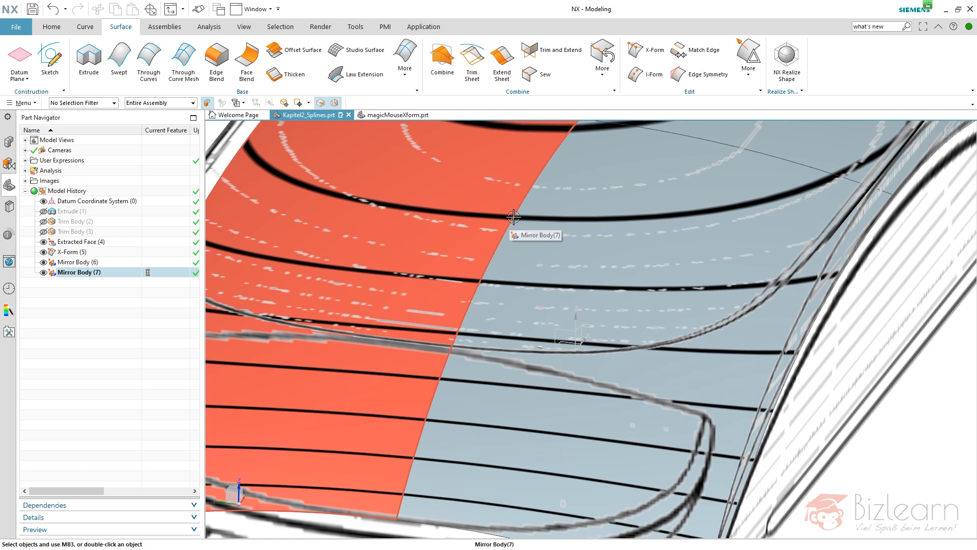
{"action": "scroll", "coordinate": [514, 217], "scroll_direction": "down", "scroll_amount": 5}
{"action": "mouse_move", "coordinate": [516, 220]}
{"action": "middle_mouse_down"}
{"action": "mouse_move", "coordinate": [534, 201]}
{"action": "mouse_move", "coordinate": [530, 214]}
{"action": "mouse_move", "coordinate": [525, 205]}
{"action": "middle_mouse_up"}
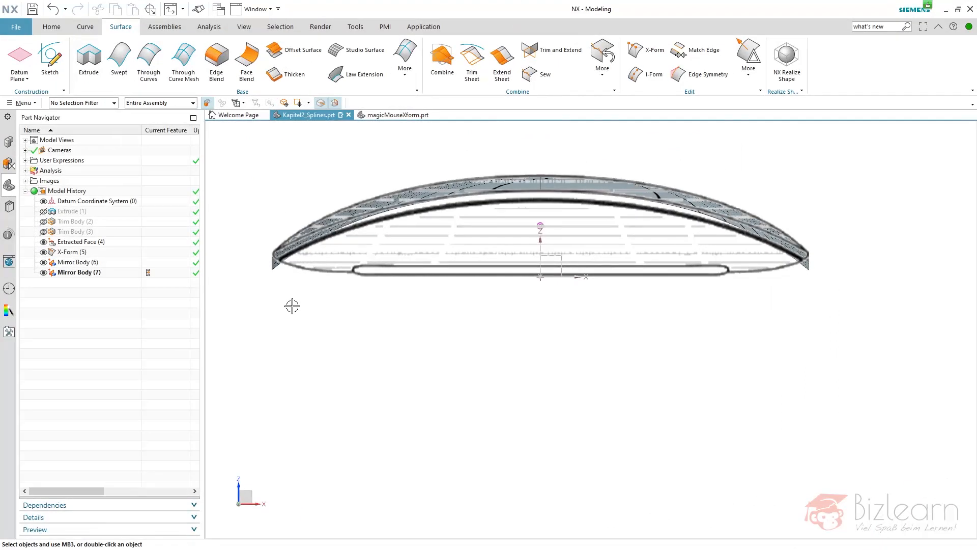
{"action": "scroll", "coordinate": [275, 238], "scroll_direction": "up", "scroll_amount": 5}
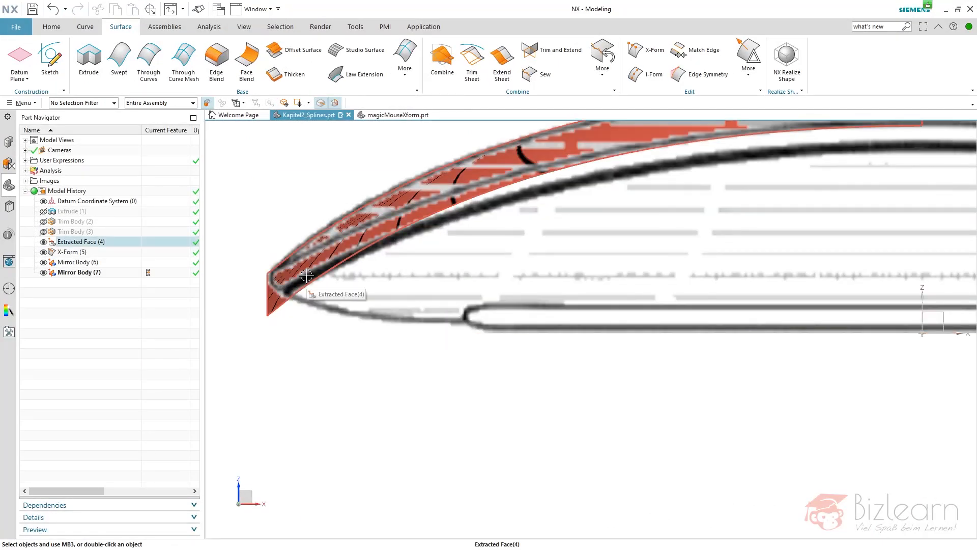
{"action": "key", "text": "ctrl+f"}
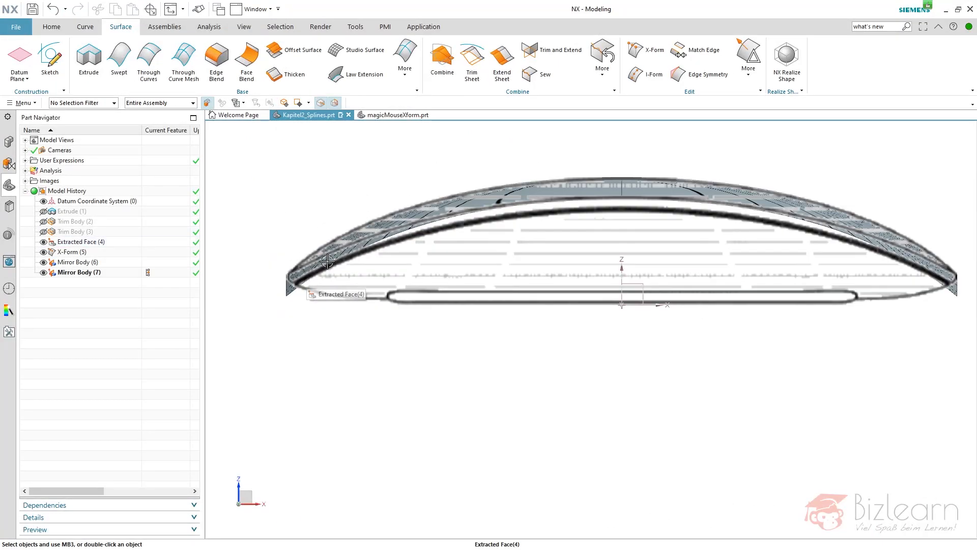
Edit the X-Form with rollback and raise the sheet's low outer end pole along Z to the side sketch's tip.
{"action": "left_click", "coordinate": [72, 252]}
{"action": "right_click", "coordinate": [94, 253]}
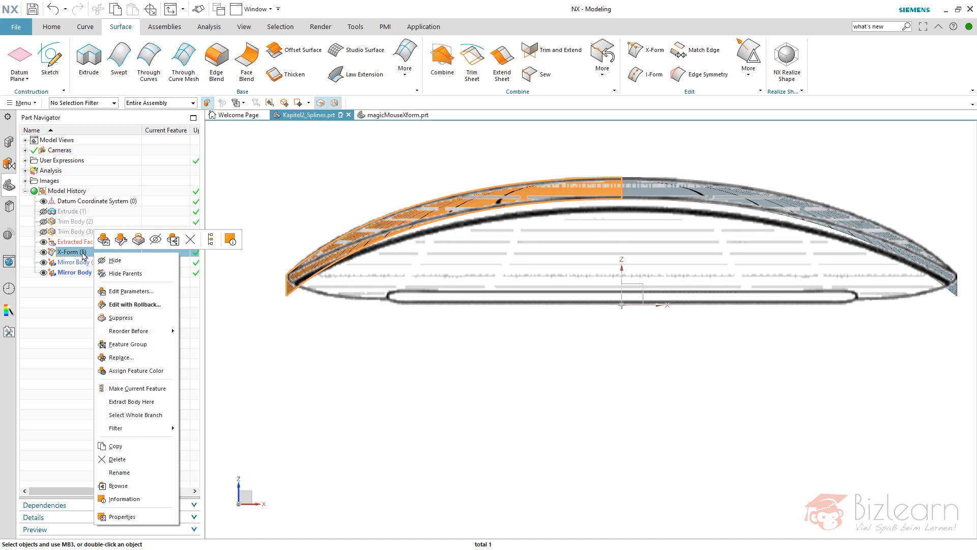
{"action": "left_click", "coordinate": [134, 304]}
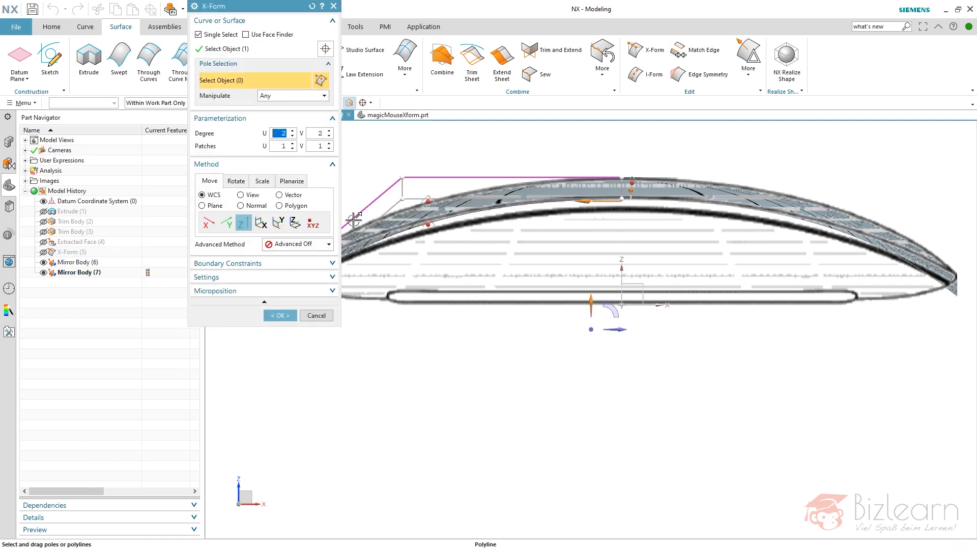
{"action": "scroll", "coordinate": [494, 249], "scroll_direction": "up", "scroll_amount": 3}
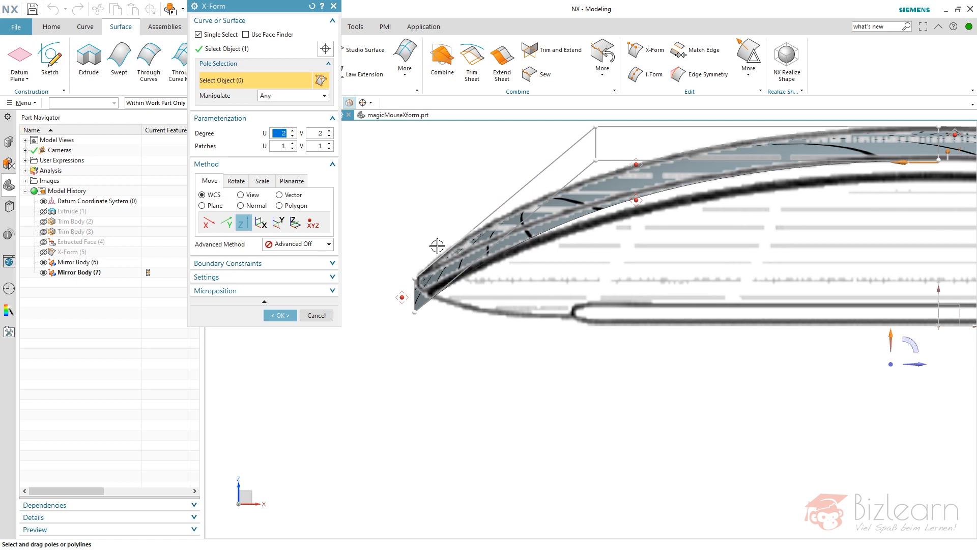
{"action": "middle_click_drag", "start_coordinate": [407, 307], "coordinate": [523, 301]}
{"action": "key", "text": "F8"}
{"action": "scroll", "coordinate": [419, 326], "scroll_direction": "up", "scroll_amount": 3}
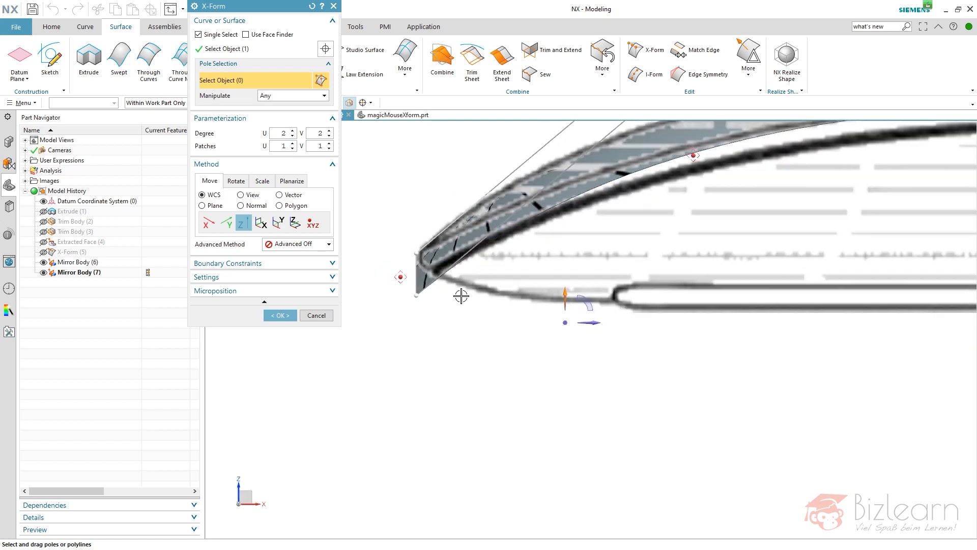
{"action": "left_click_drag", "start_coordinate": [419, 288], "coordinate": [419, 267]}
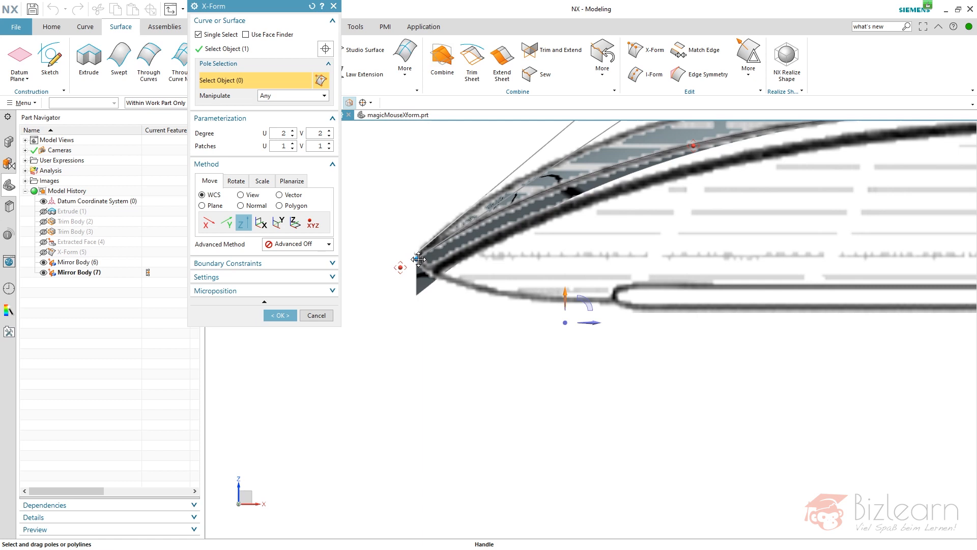
{"action": "scroll", "coordinate": [418, 259], "scroll_direction": "down", "scroll_amount": 2}
{"action": "scroll", "coordinate": [586, 195], "scroll_direction": "up", "scroll_amount": 3}
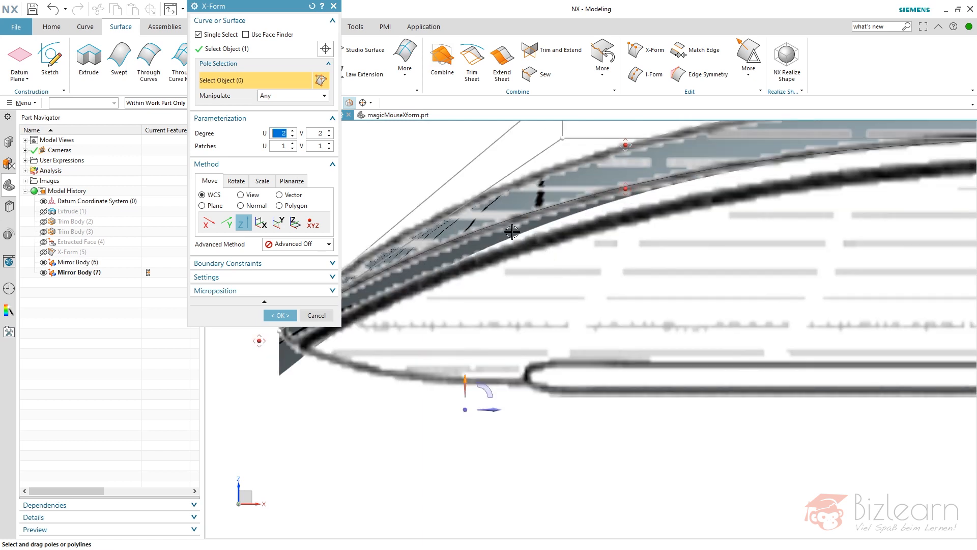
{"action": "scroll", "coordinate": [671, 178], "scroll_direction": "down", "scroll_amount": 3}
{"action": "middle_click", "coordinate": [538, 243]}
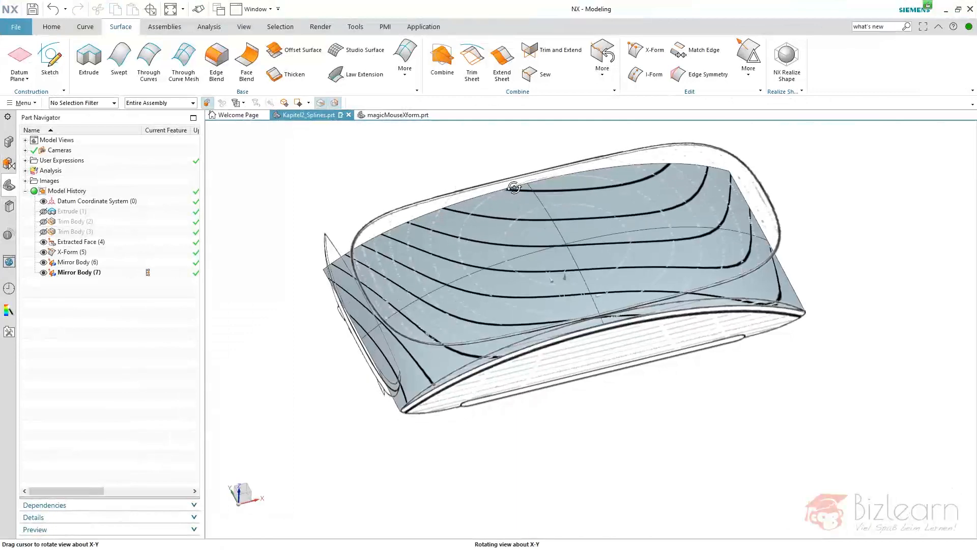
Create a Gaussian face curvature analysis as a color plot on the extracted quarter face and its mirrored copies.
{"action": "mouse_move", "coordinate": [509, 188]}
{"action": "middle_mouse_down"}
{"action": "mouse_move", "coordinate": [496, 200]}
{"action": "mouse_move", "coordinate": [512, 170]}
{"action": "mouse_move", "coordinate": [506, 157]}
{"action": "mouse_move", "coordinate": [571, 160]}
{"action": "mouse_move", "coordinate": [560, 149]}
{"action": "mouse_move", "coordinate": [508, 203]}
{"action": "mouse_move", "coordinate": [509, 160]}
{"action": "mouse_move", "coordinate": [521, 162]}
{"action": "mouse_move", "coordinate": [521, 178]}
{"action": "middle_mouse_up"}
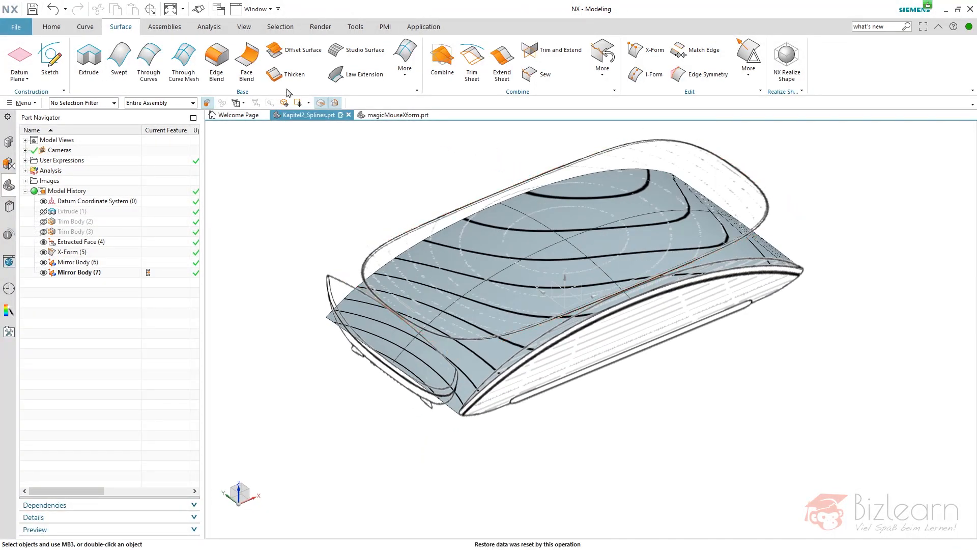
{"action": "left_click", "coordinate": [207, 27]}
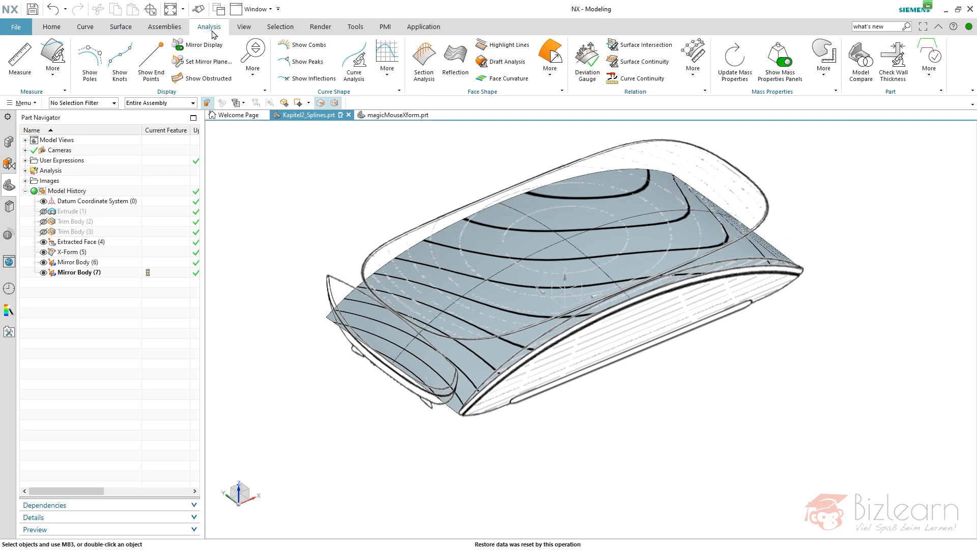
{"action": "left_click", "coordinate": [515, 83]}
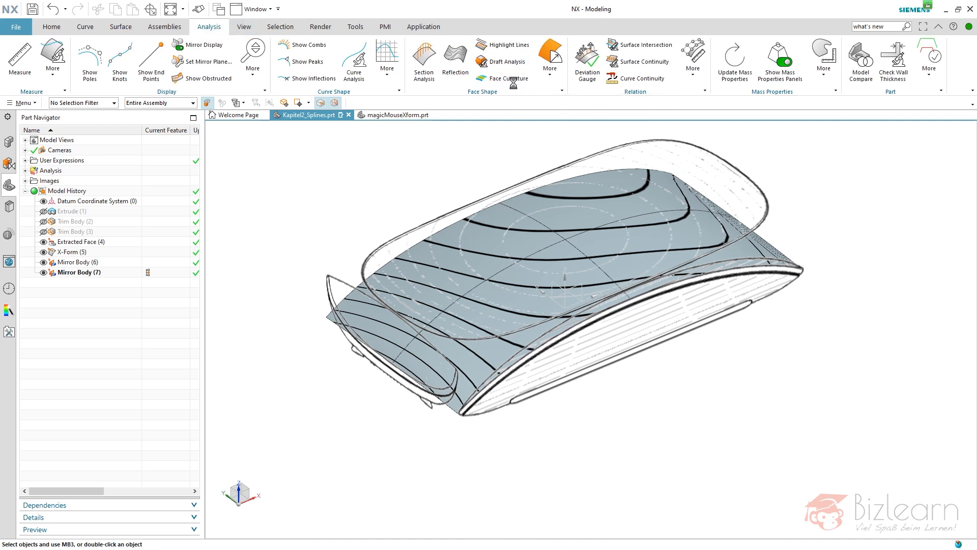
{"action": "left_click", "coordinate": [527, 240]}
{"action": "left_click", "coordinate": [608, 242]}
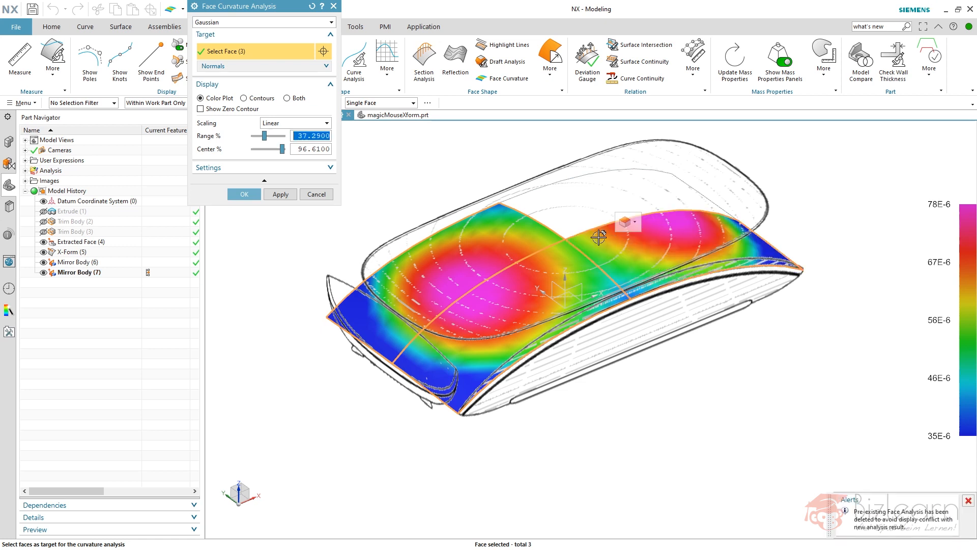
{"action": "left_click", "coordinate": [608, 243]}
{"action": "middle_click_drag", "start_coordinate": [510, 244], "coordinate": [502, 256]}
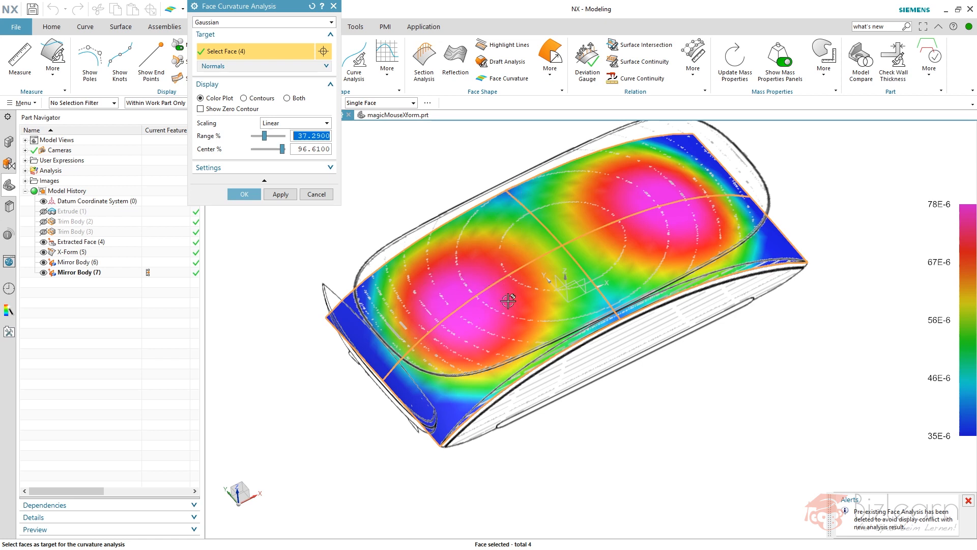
{"action": "left_click", "coordinate": [244, 194]}
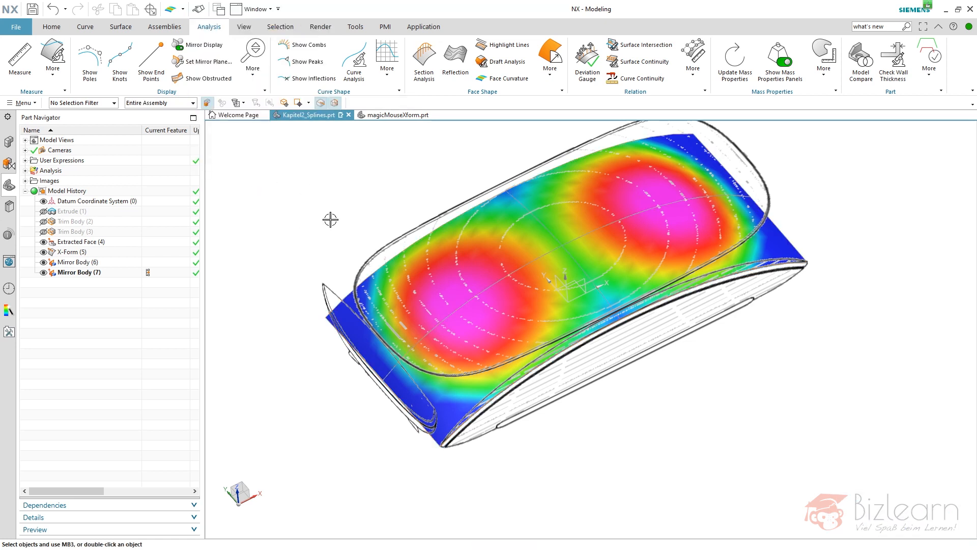
Examine the curvature color plot over the whole top surface from several angles, switching the Face Curvature Analysis display off and on.
{"action": "mouse_move", "coordinate": [359, 199]}
{"action": "middle_mouse_down"}
{"action": "mouse_move", "coordinate": [340, 190]}
{"action": "mouse_move", "coordinate": [360, 198]}
{"action": "middle_mouse_up"}
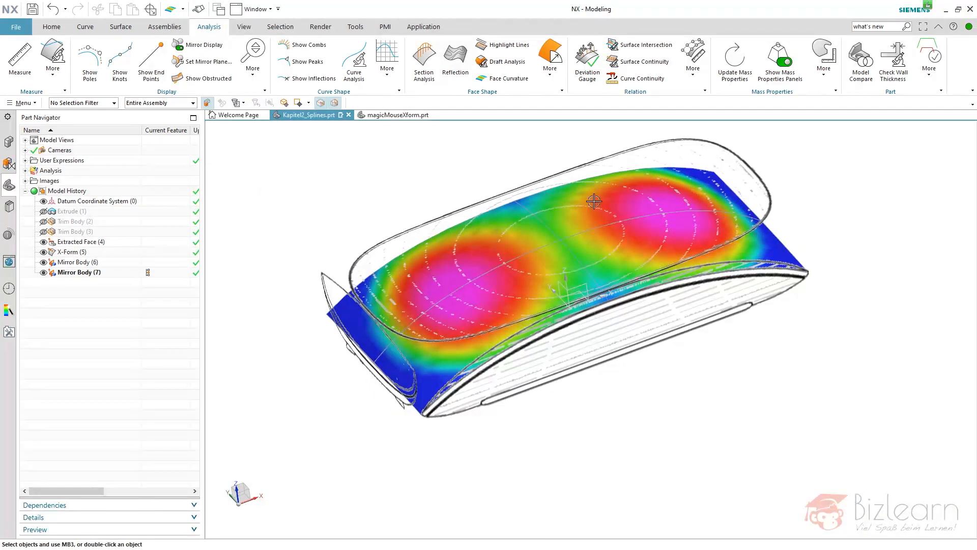
{"action": "middle_click_drag", "start_coordinate": [408, 172], "coordinate": [410, 175]}
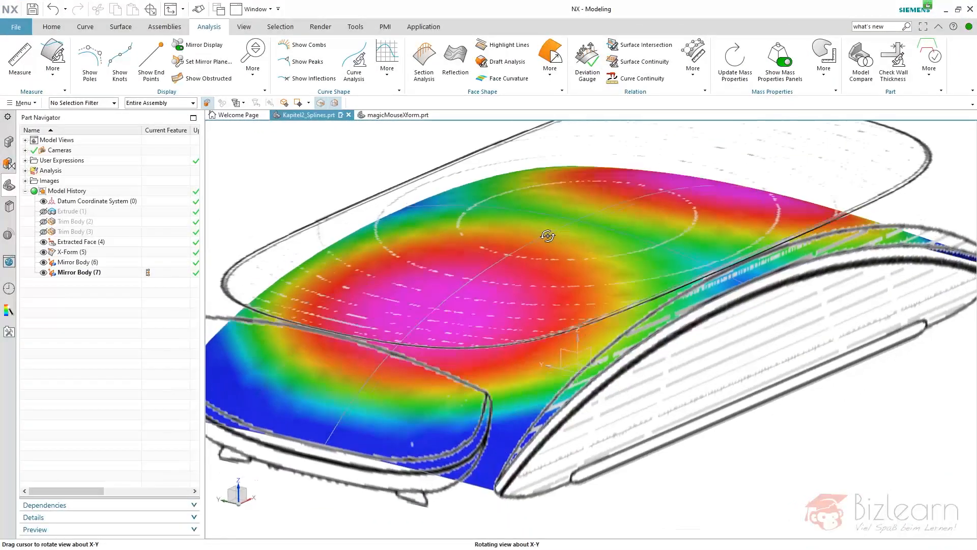
{"action": "middle_click_drag", "start_coordinate": [600, 244], "coordinate": [547, 237]}
{"action": "scroll", "coordinate": [448, 264], "scroll_direction": "down", "scroll_amount": 5}
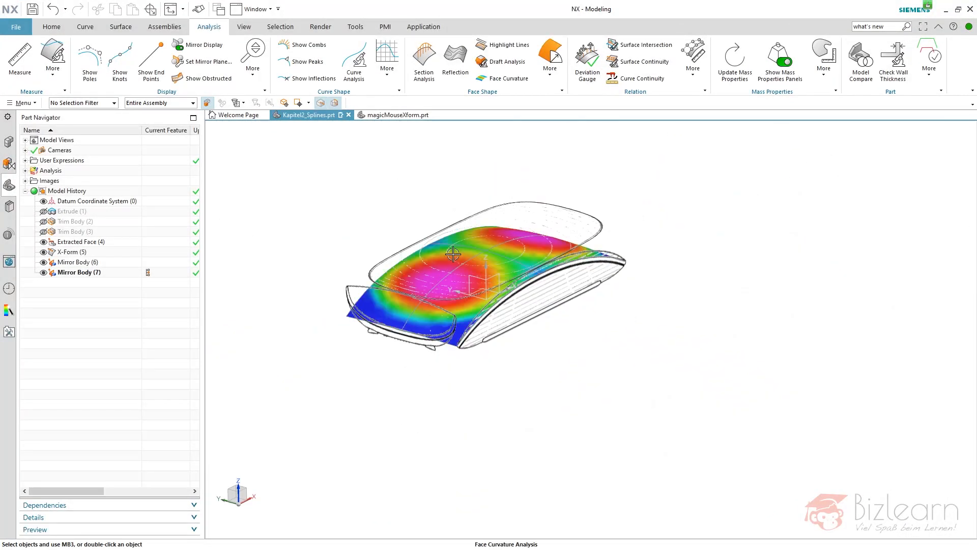
{"action": "middle_click_drag", "start_coordinate": [455, 249], "coordinate": [438, 266]}
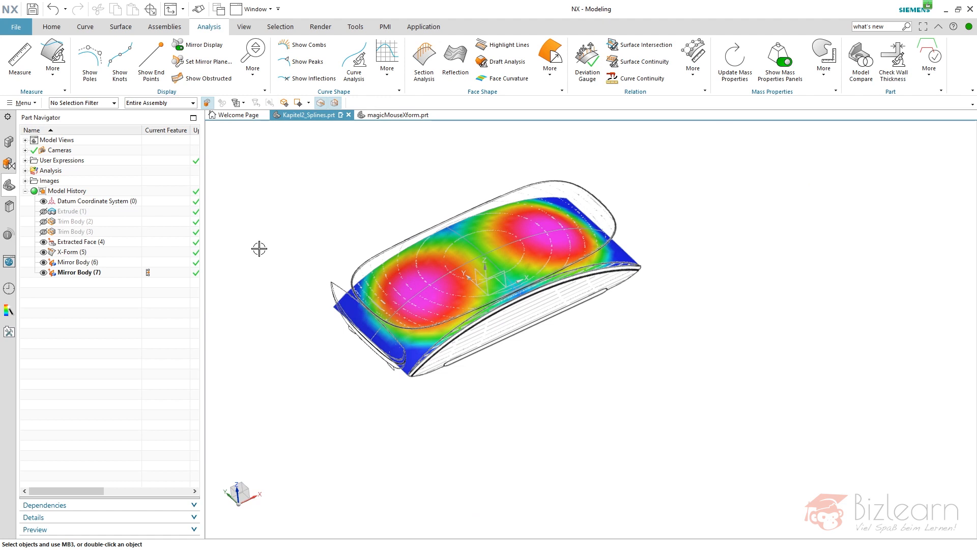
{"action": "left_click", "coordinate": [25, 171]}
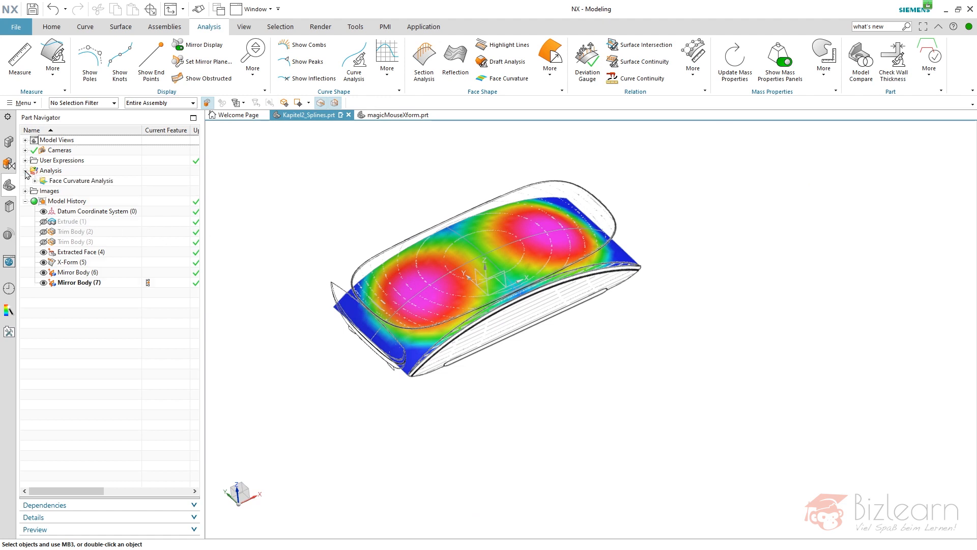
{"action": "left_click", "coordinate": [35, 181]}
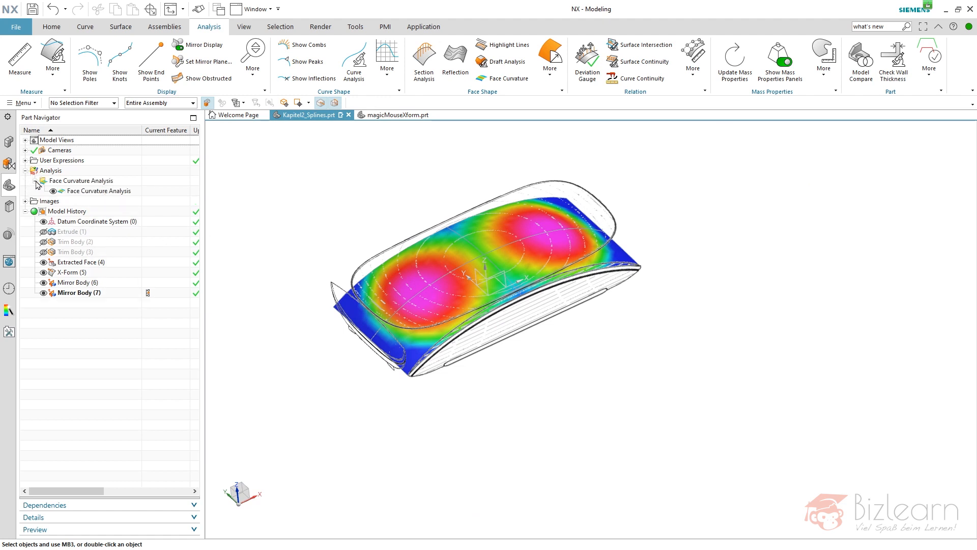
{"action": "left_click", "coordinate": [53, 193]}
{"action": "left_click", "coordinate": [53, 192]}
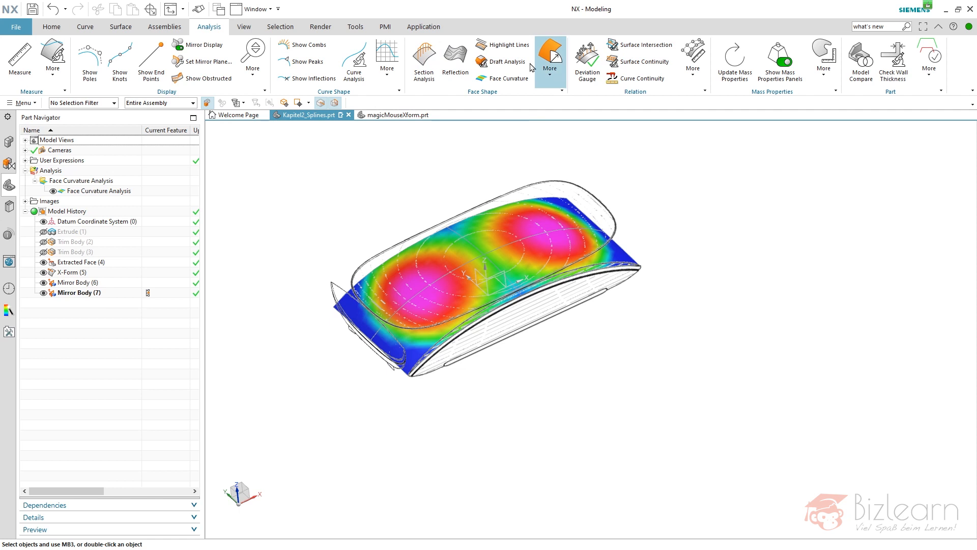
Try moving the X-Form's middle pole row along the WCS X axis with the curvature plot displayed, and discard the edit.
{"action": "left_click", "coordinate": [81, 275]}
{"action": "right_click", "coordinate": [81, 275]}
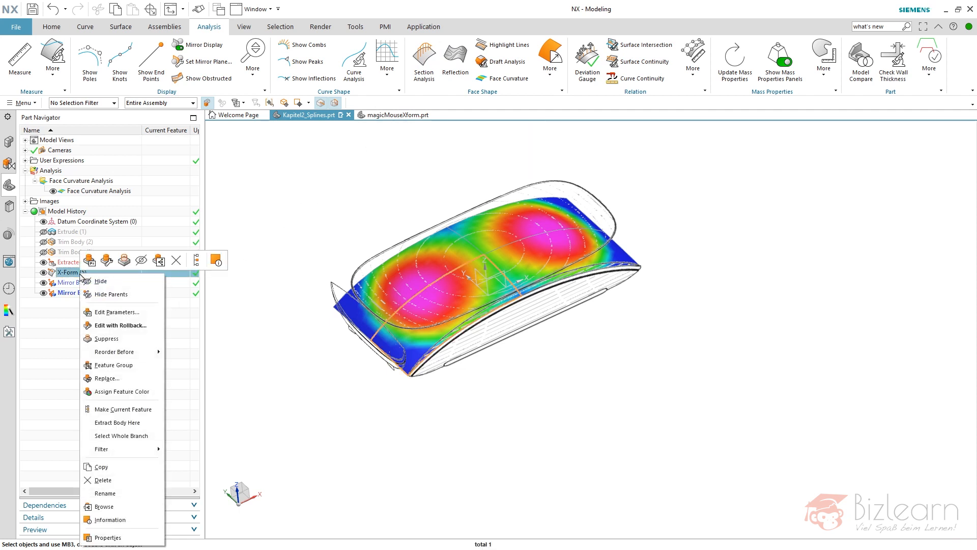
{"action": "left_click", "coordinate": [116, 312]}
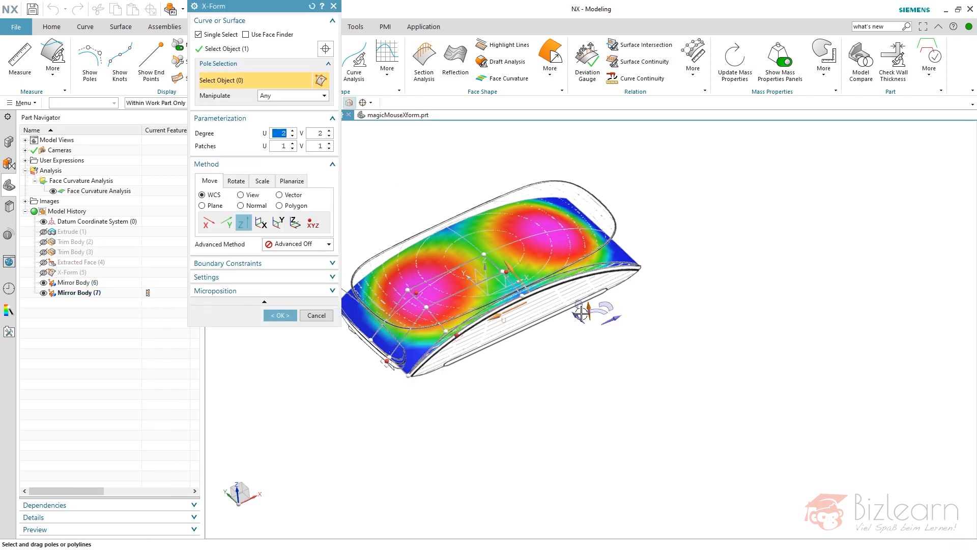
{"action": "left_click", "coordinate": [616, 319]}
{"action": "left_click_drag", "start_coordinate": [434, 328], "coordinate": [428, 307]}
{"action": "left_click", "coordinate": [316, 315]}
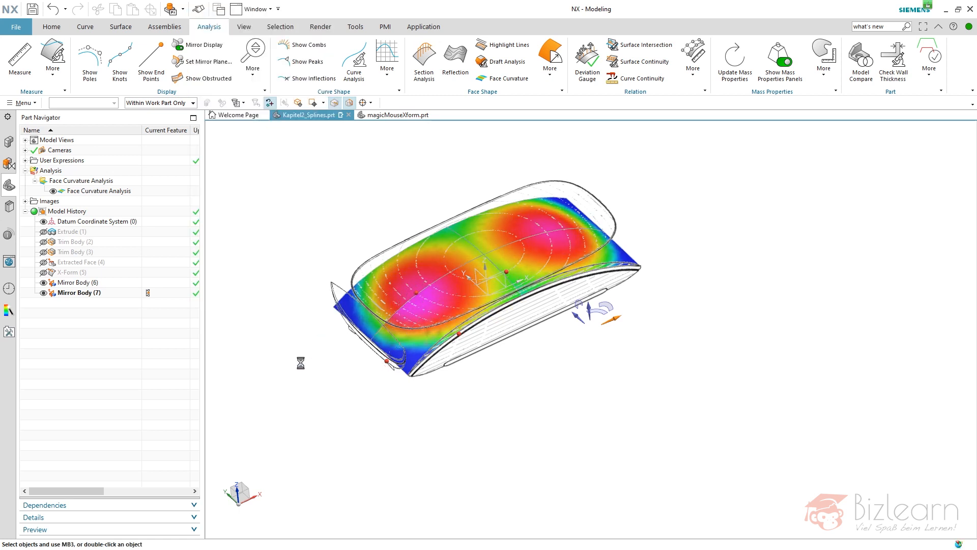
Reopen the X-Form to inspect the quarter sheet's poles and curvature from the end and side, and leave it without changes.
{"action": "scroll", "coordinate": [336, 209], "scroll_direction": "up", "scroll_amount": 3}
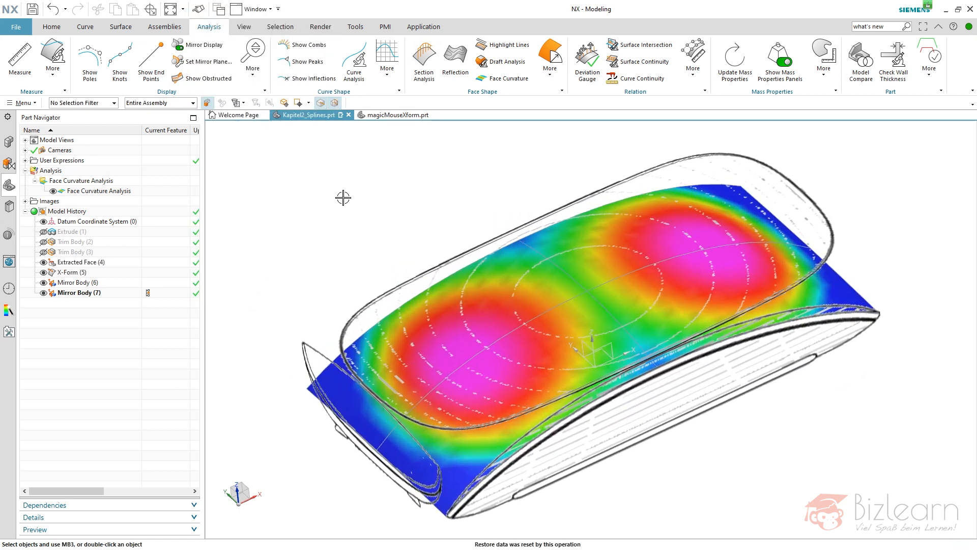
{"action": "mouse_move", "coordinate": [373, 216]}
{"action": "middle_mouse_down"}
{"action": "mouse_move", "coordinate": [369, 196]}
{"action": "mouse_move", "coordinate": [361, 205]}
{"action": "middle_mouse_up"}
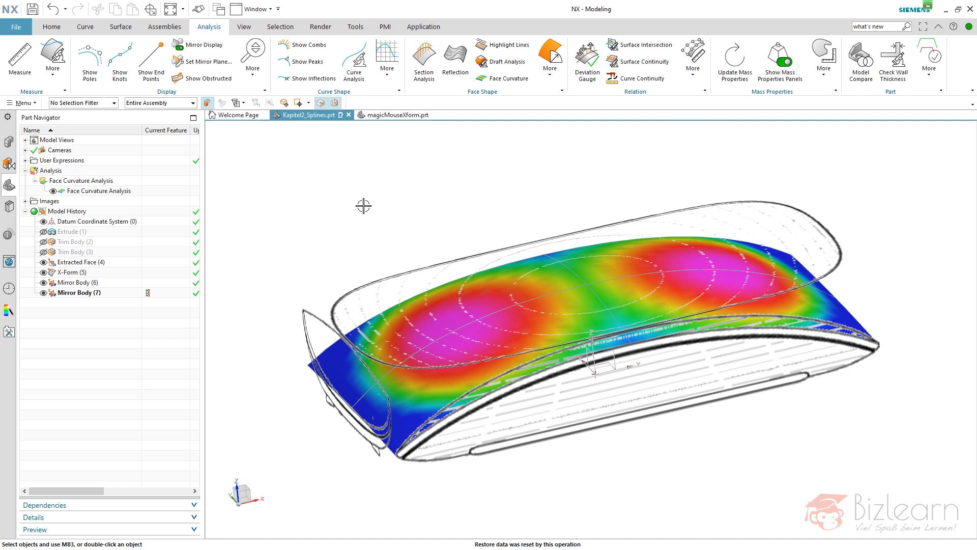
{"action": "double_click", "coordinate": [108, 273]}
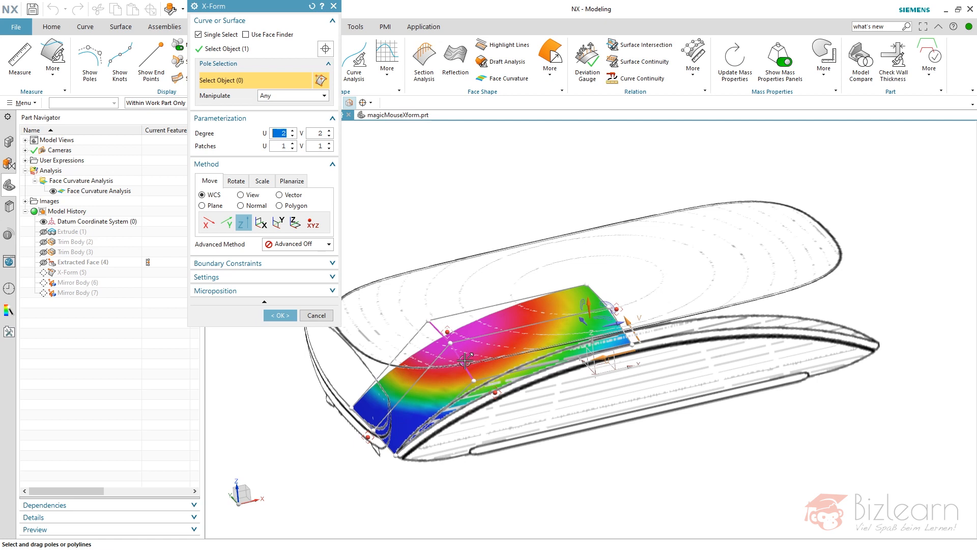
{"action": "middle_click_drag", "start_coordinate": [473, 257], "coordinate": [495, 261]}
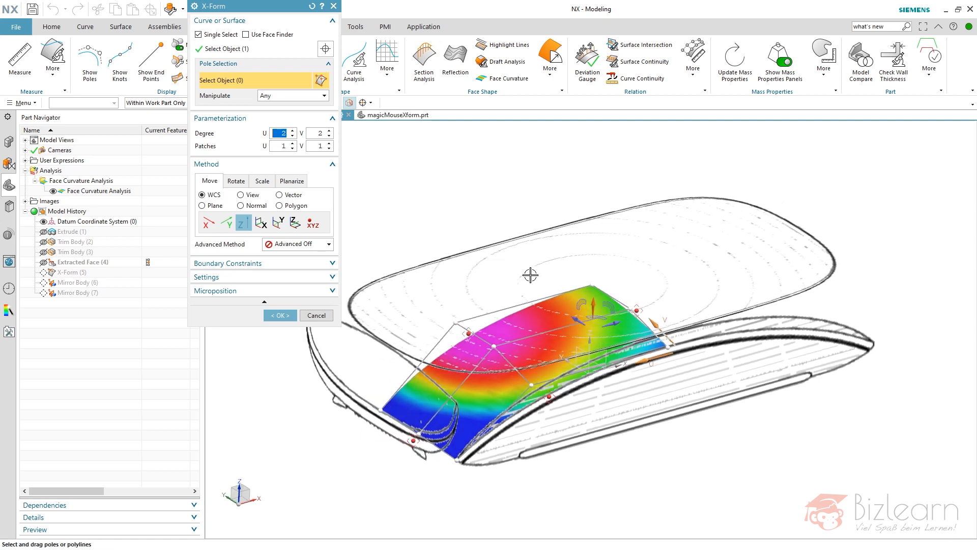
{"action": "middle_click_drag", "start_coordinate": [414, 331], "coordinate": [459, 304]}
{"action": "middle_click_drag", "start_coordinate": [620, 226], "coordinate": [618, 294]}
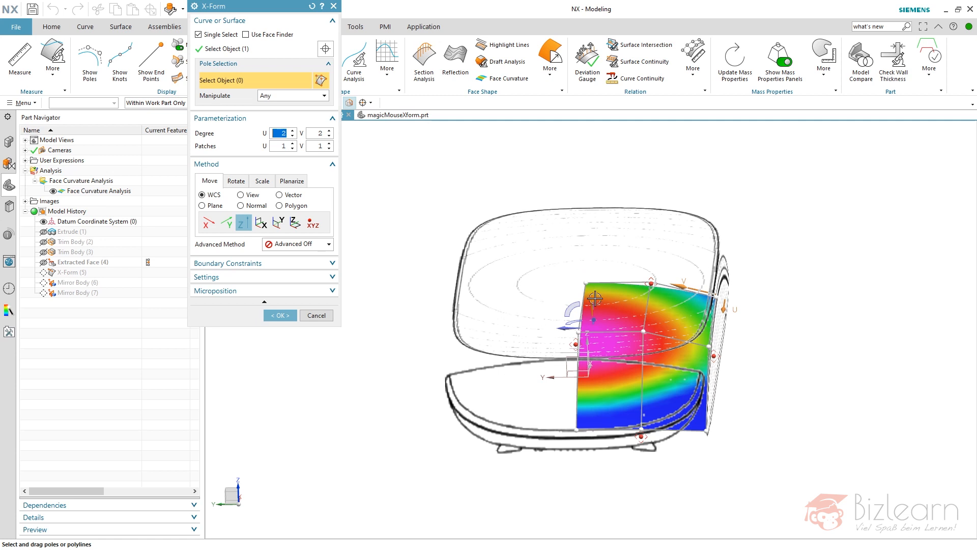
{"action": "middle_click_drag", "start_coordinate": [555, 266], "coordinate": [575, 251]}
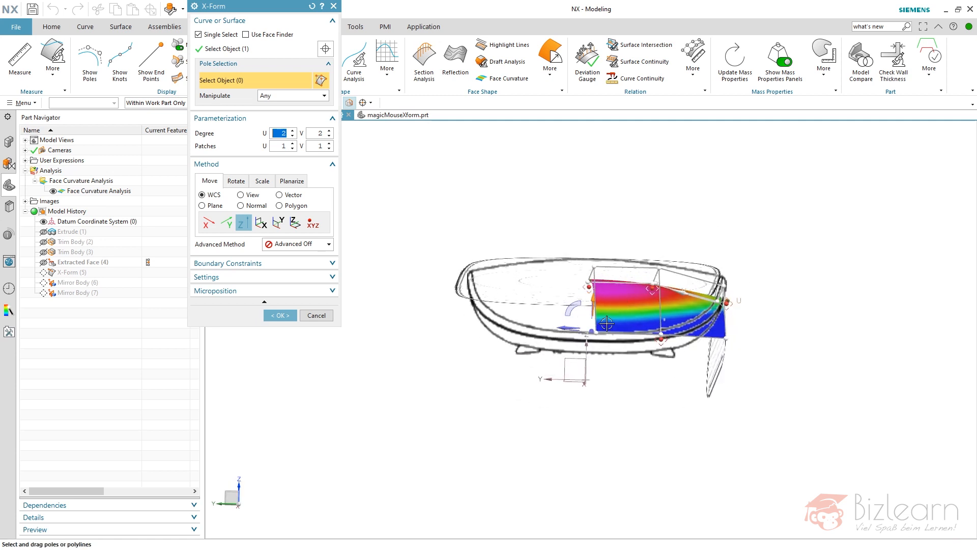
{"action": "middle_click_drag", "start_coordinate": [554, 280], "coordinate": [480, 289]}
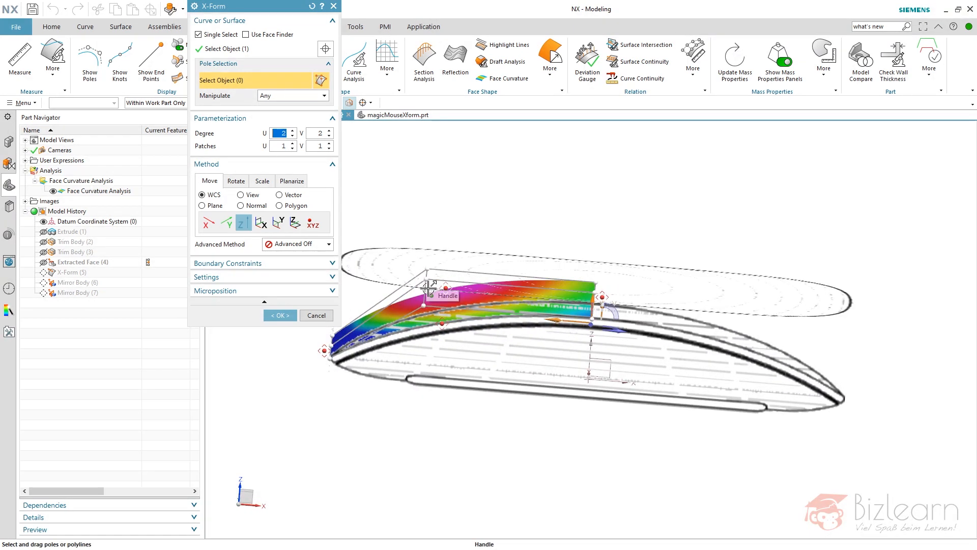
{"action": "mouse_move", "coordinate": [555, 224]}
{"action": "middle_mouse_down"}
{"action": "mouse_move", "coordinate": [567, 221]}
{"action": "mouse_move", "coordinate": [569, 237]}
{"action": "middle_mouse_up"}
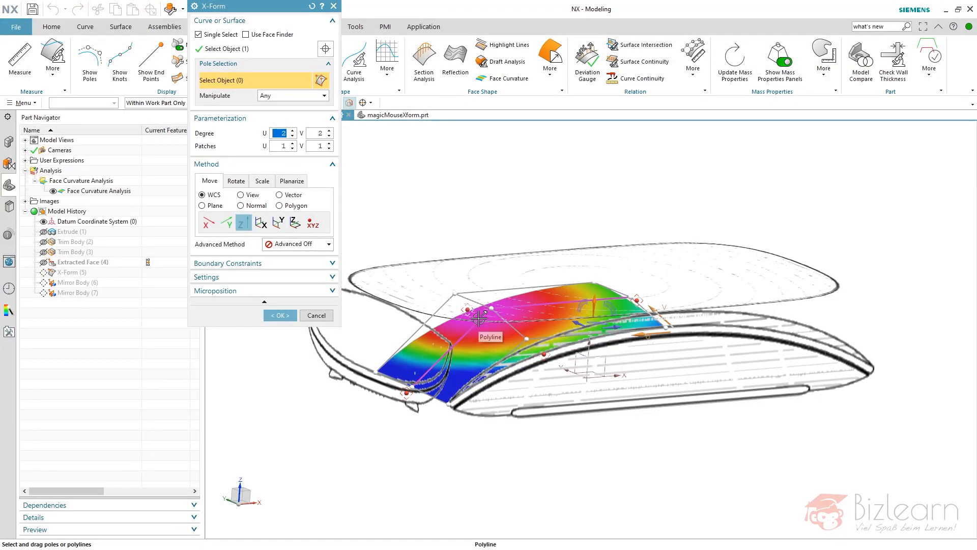
{"action": "left_click", "coordinate": [328, 312]}
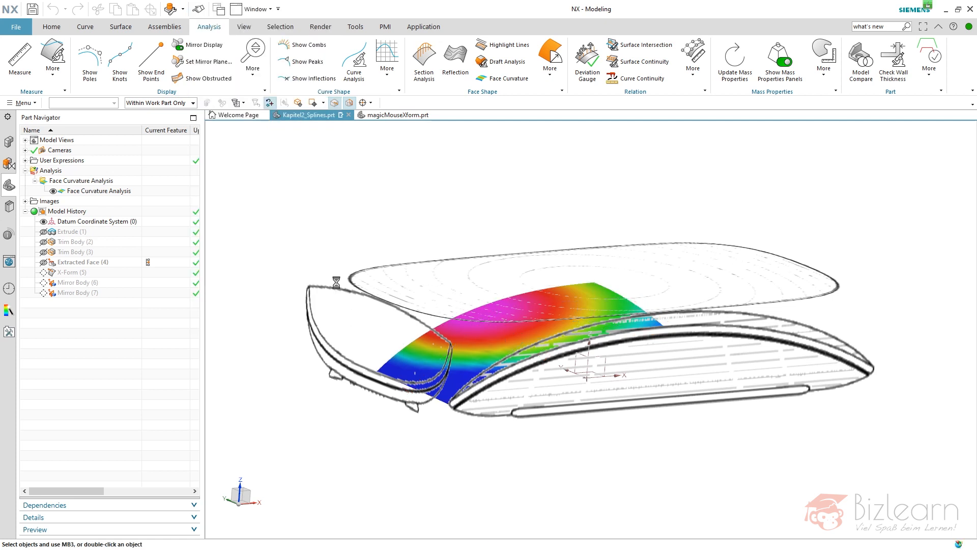
{"action": "key", "text": "ctrl+f"}
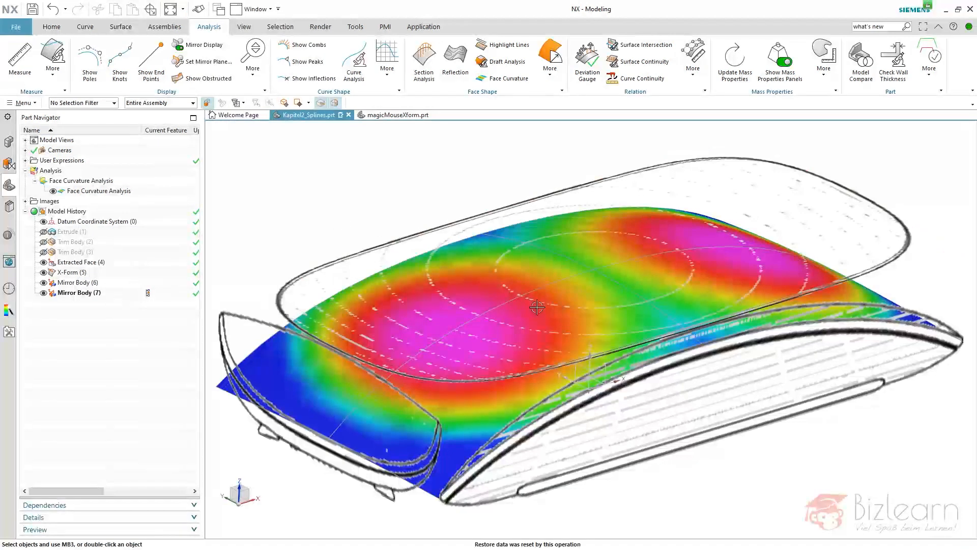
{"action": "scroll", "coordinate": [549, 308], "scroll_direction": "down", "scroll_amount": 2}
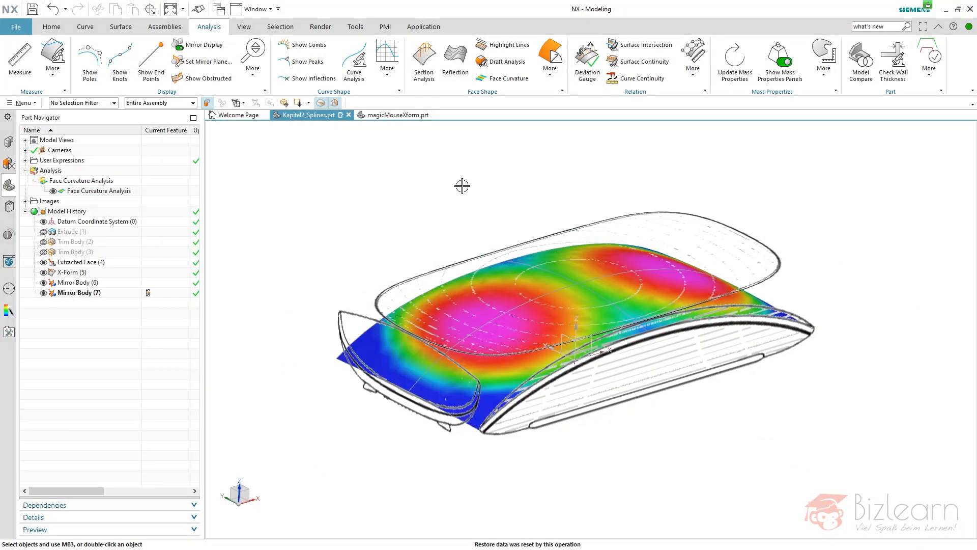
{"action": "middle_click_drag", "start_coordinate": [457, 202], "coordinate": [437, 221]}
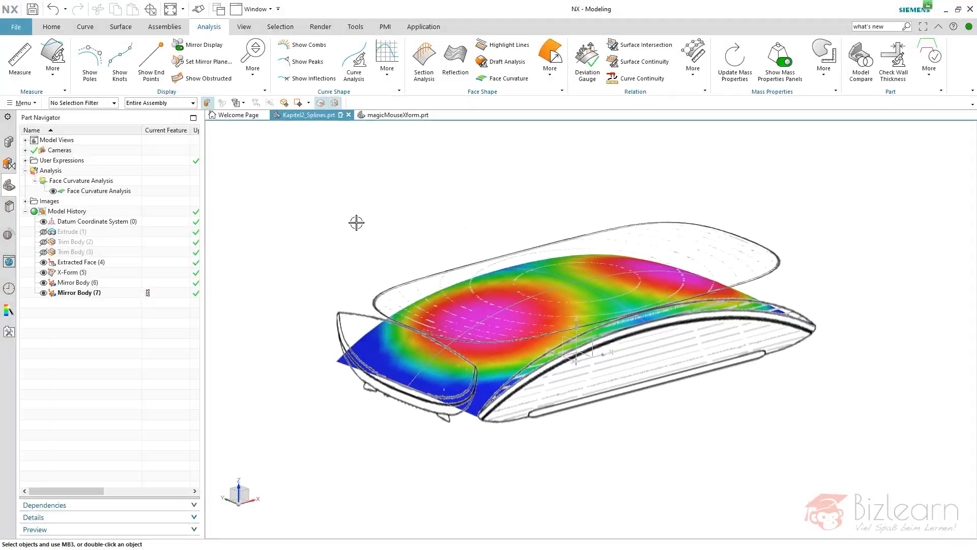
Hide the X-Form quarter sheet with its extracted face and show the extruded, trimmed quarter block.
{"action": "left_click", "coordinate": [44, 272]}
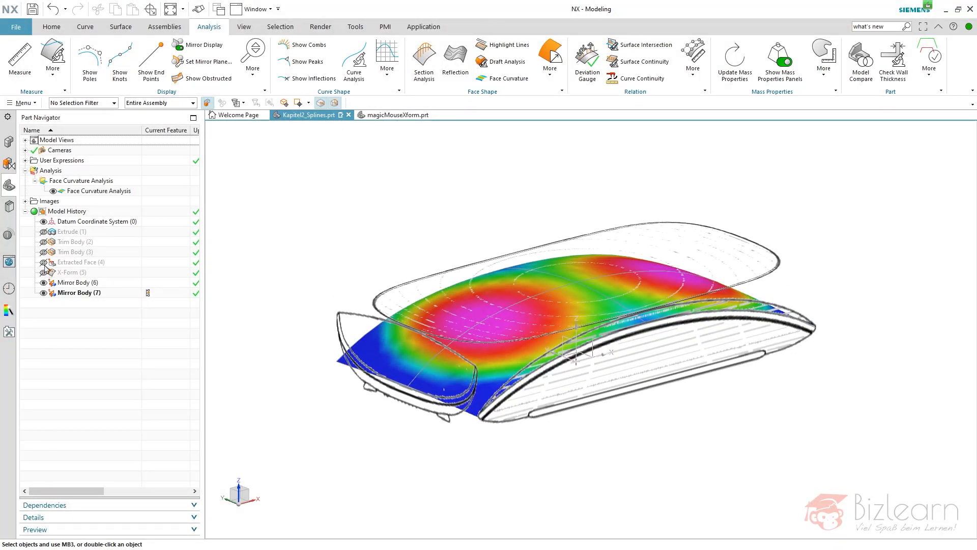
{"action": "left_click", "coordinate": [43, 232]}
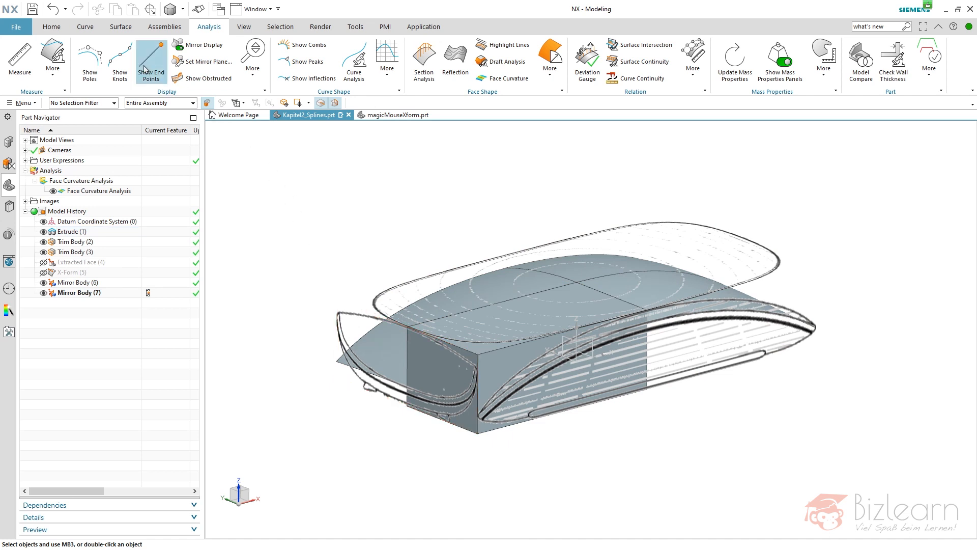
{"action": "left_click", "coordinate": [93, 31]}
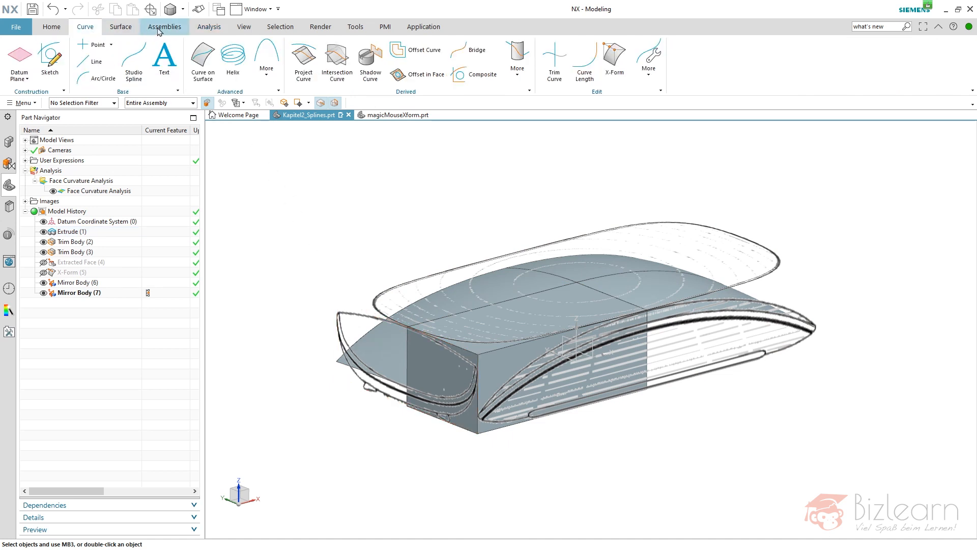
{"action": "left_click", "coordinate": [119, 28]}
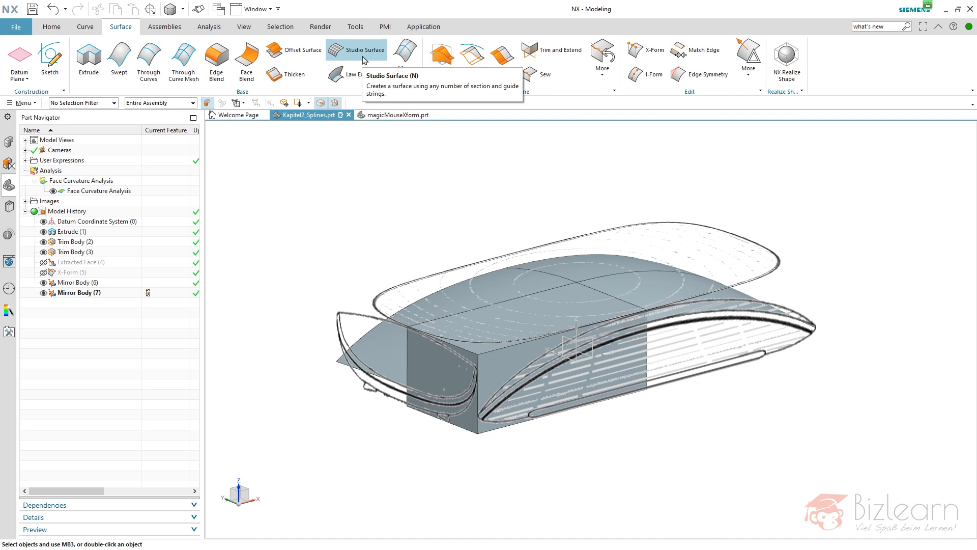
{"action": "left_click", "coordinate": [219, 28]}
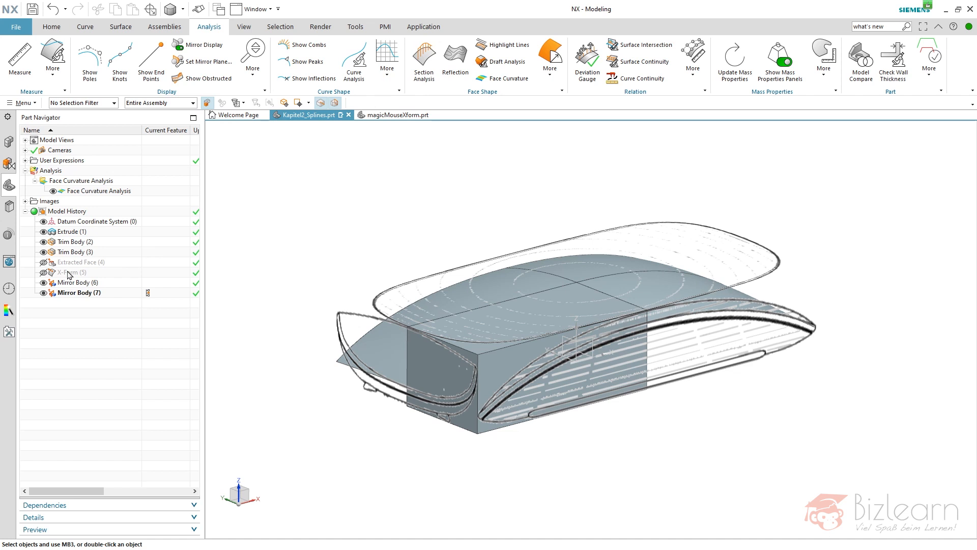
{"action": "middle_click_drag", "start_coordinate": [362, 255], "coordinate": [357, 260]}
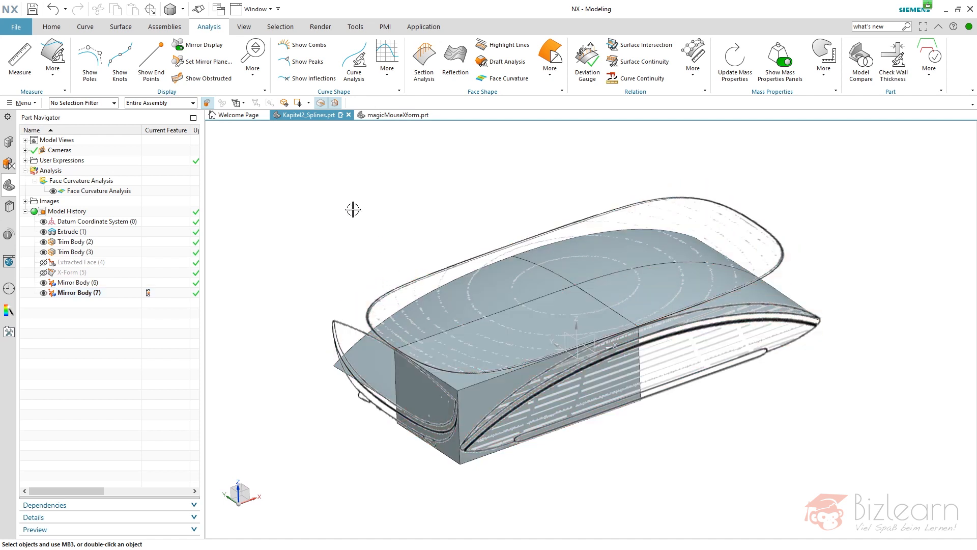
Start a Section Surface of type Cubic in Fillet Bridge mode.
{"action": "left_click", "coordinate": [121, 26]}
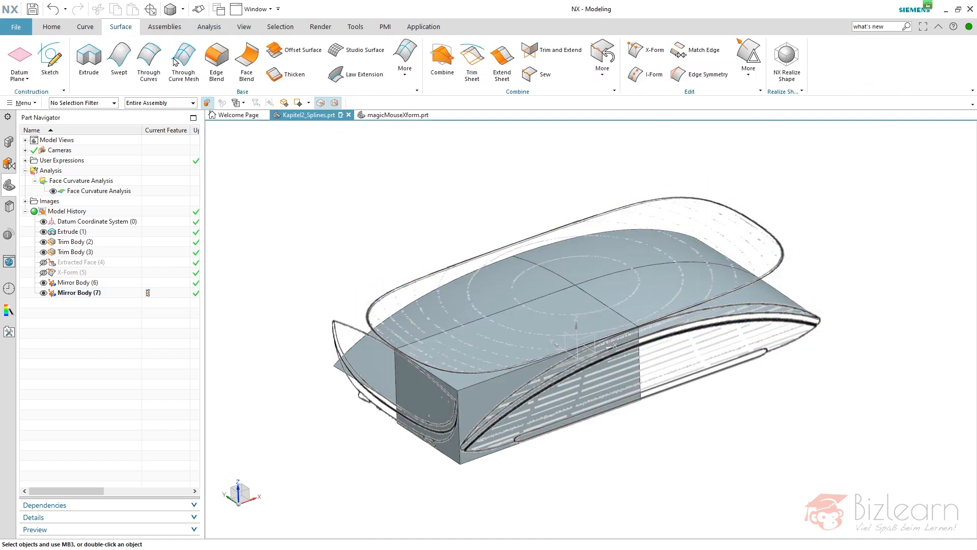
{"action": "left_click", "coordinate": [405, 75]}
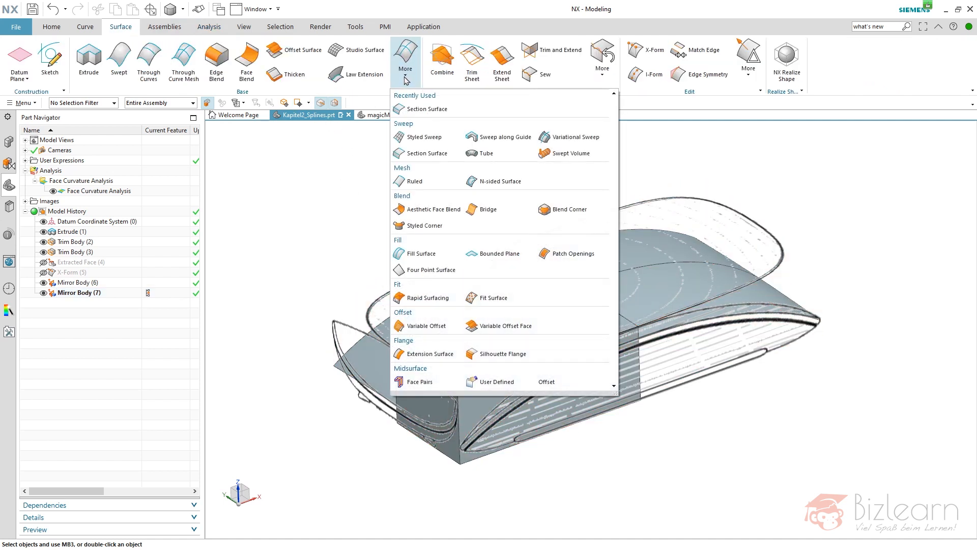
{"action": "left_click", "coordinate": [426, 152]}
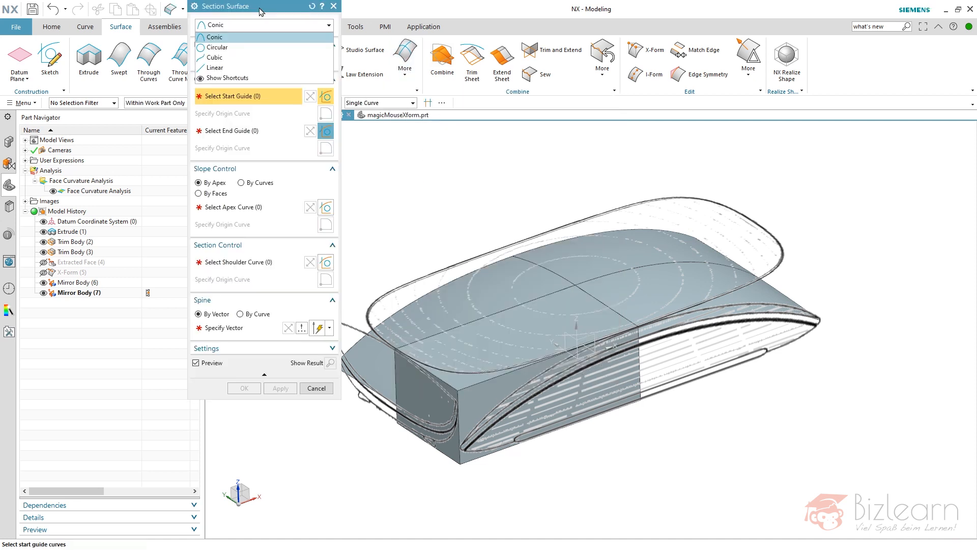
{"action": "left_click", "coordinate": [232, 57]}
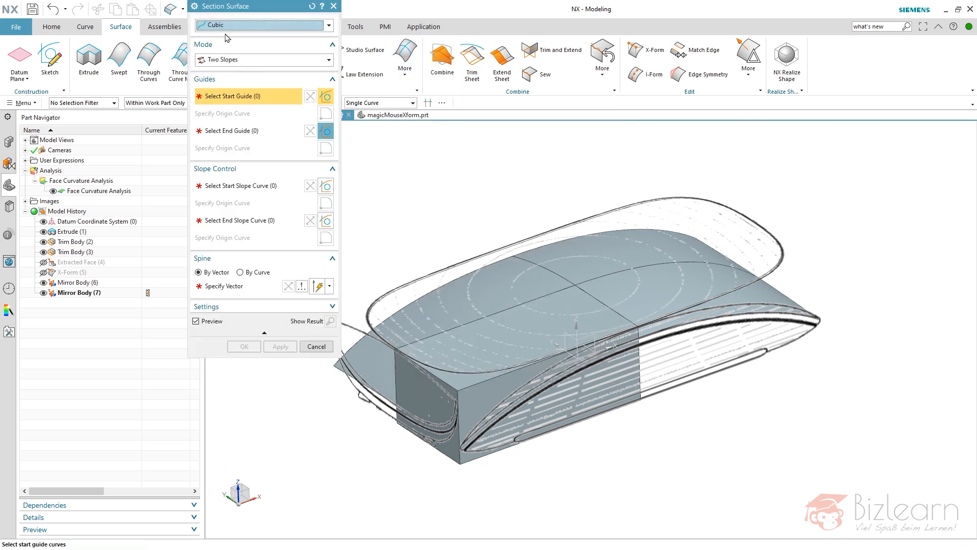
{"action": "left_click", "coordinate": [254, 60]}
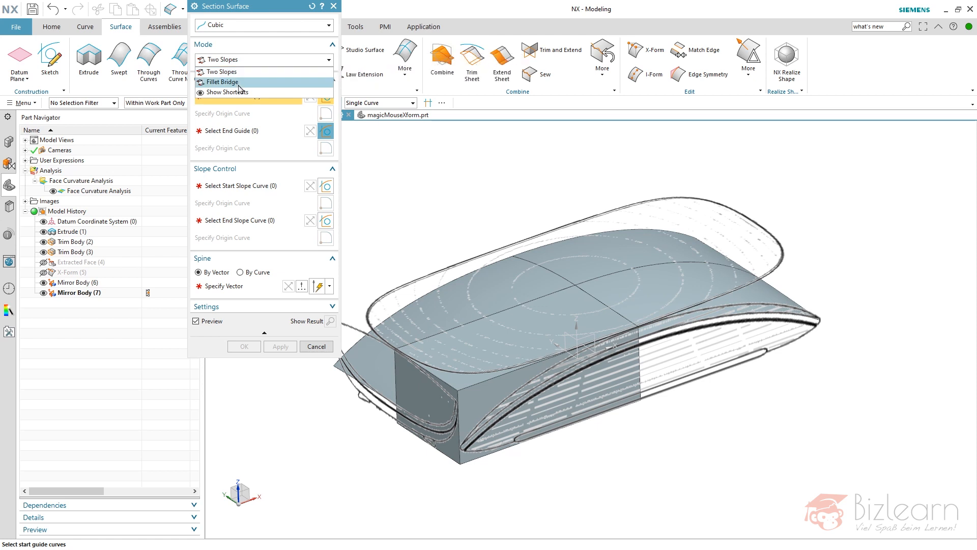
{"action": "left_click", "coordinate": [239, 81]}
Use the quarter block's two outer vertical edges as start and end guides and its adjoining side faces for slope, with G1 (Tangent) start continuity.
{"action": "scroll", "coordinate": [517, 153], "scroll_direction": "down", "scroll_amount": 2}
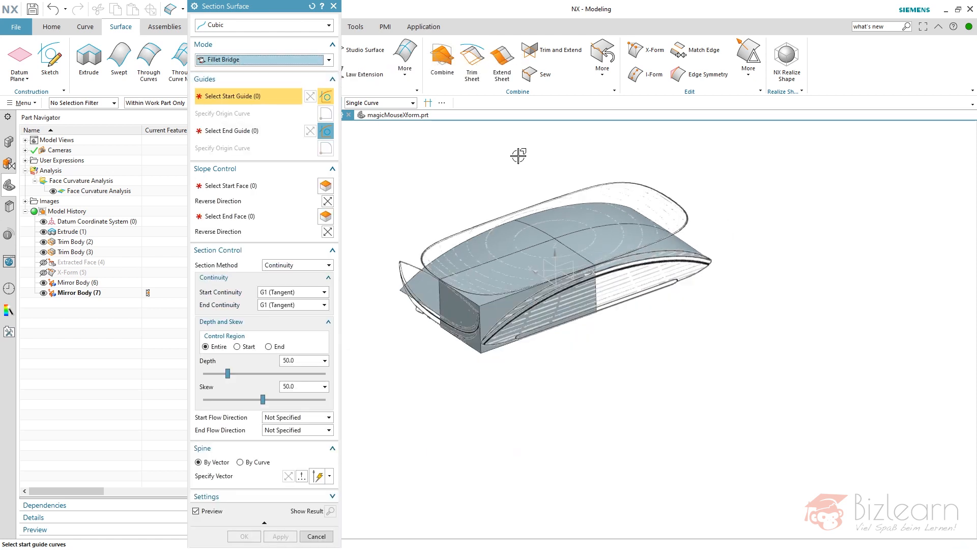
{"action": "scroll", "coordinate": [520, 289], "scroll_direction": "up", "scroll_amount": 2}
{"action": "left_click", "coordinate": [421, 305]}
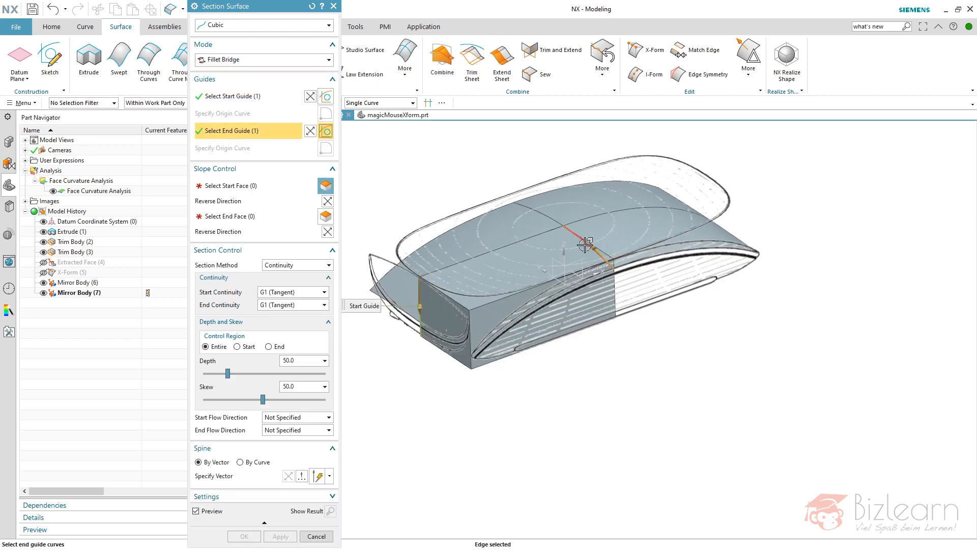
{"action": "left_click", "coordinate": [614, 285]}
{"action": "left_click", "coordinate": [433, 308]}
{"action": "middle_click", "coordinate": [528, 334]}
{"action": "left_click", "coordinate": [529, 333]}
{"action": "middle_click_drag", "start_coordinate": [558, 365], "coordinate": [526, 386]}
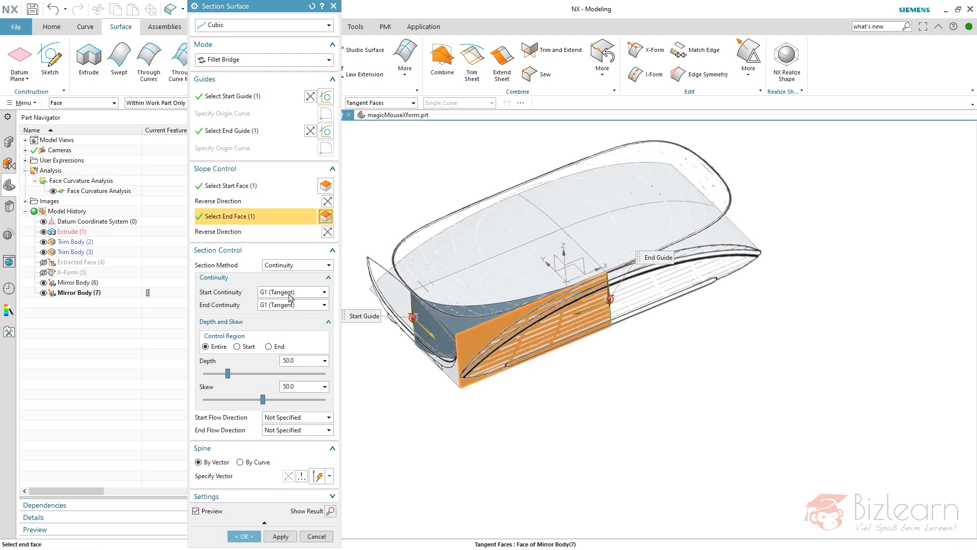
{"action": "left_click", "coordinate": [294, 292]}
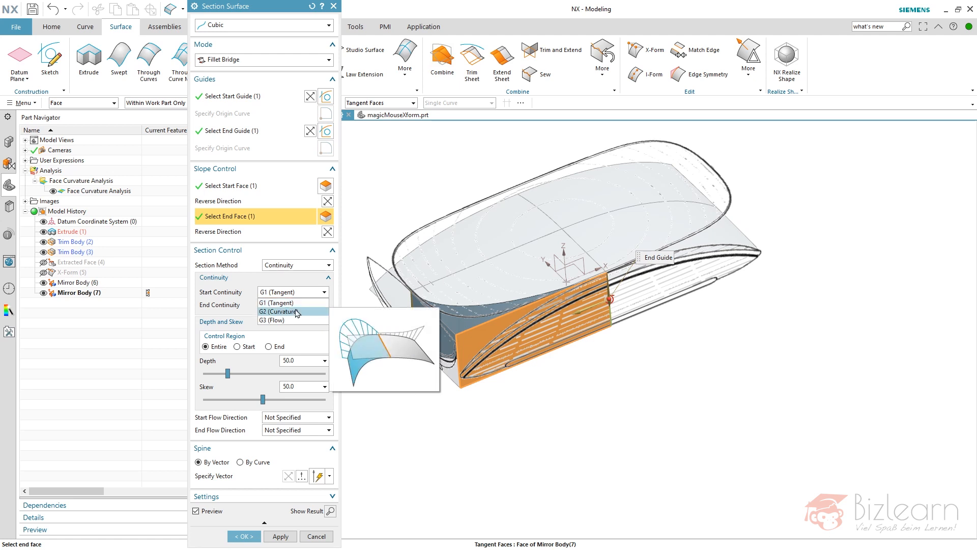
{"action": "left_click", "coordinate": [299, 302]}
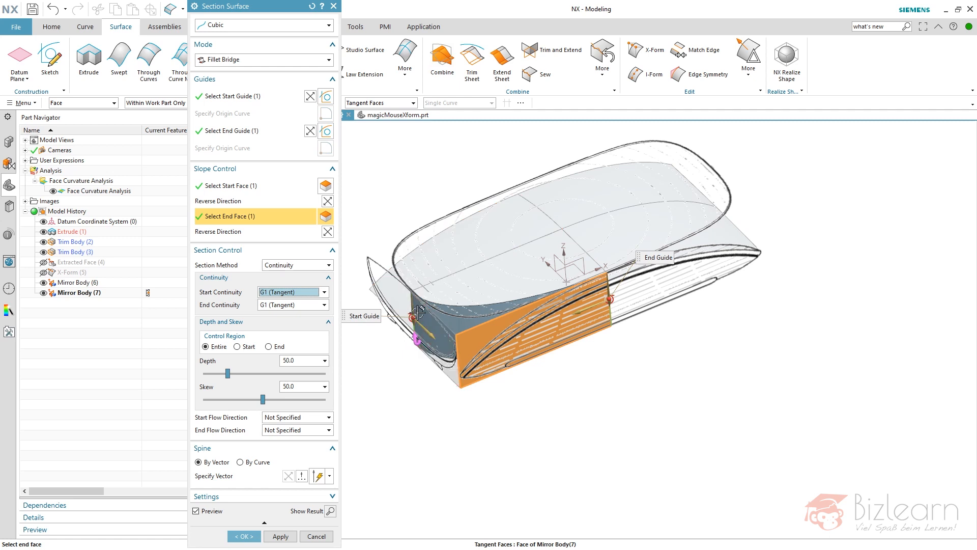
Set the section surface's depth to 59 over the entire control region, comparing its corner curve with the top-view sketch outline.
{"action": "scroll", "coordinate": [409, 305], "scroll_direction": "up", "scroll_amount": 3}
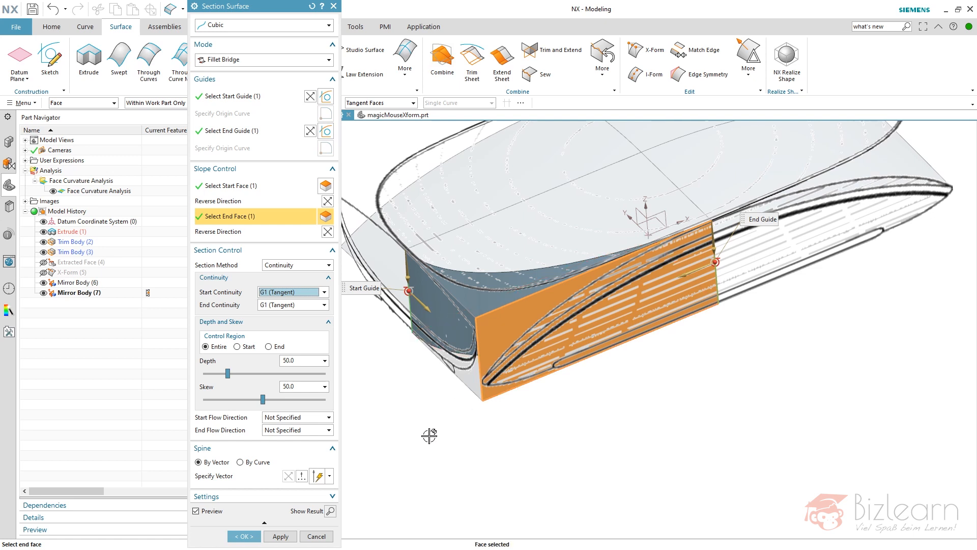
{"action": "middle_click_drag", "start_coordinate": [450, 381], "coordinate": [446, 408]}
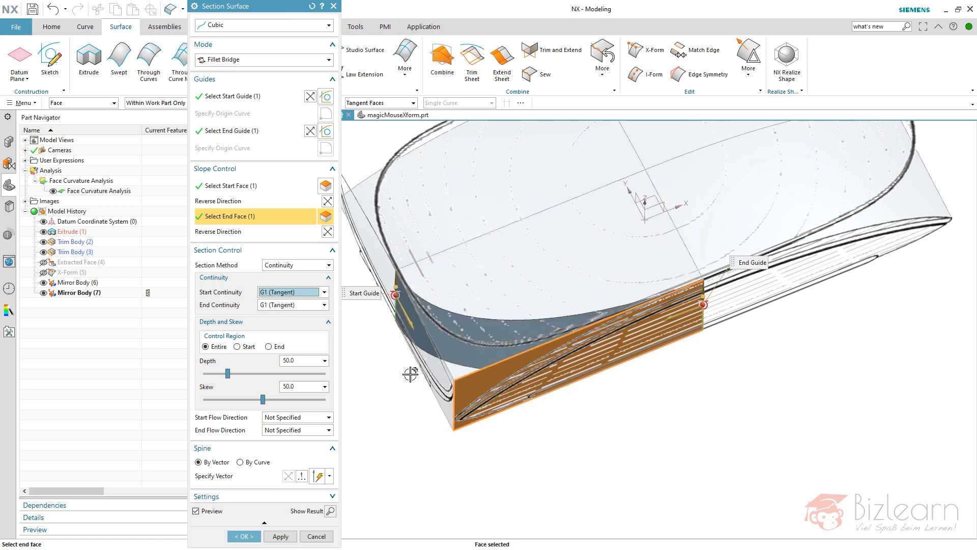
{"action": "middle_click_drag", "start_coordinate": [408, 389], "coordinate": [413, 367]}
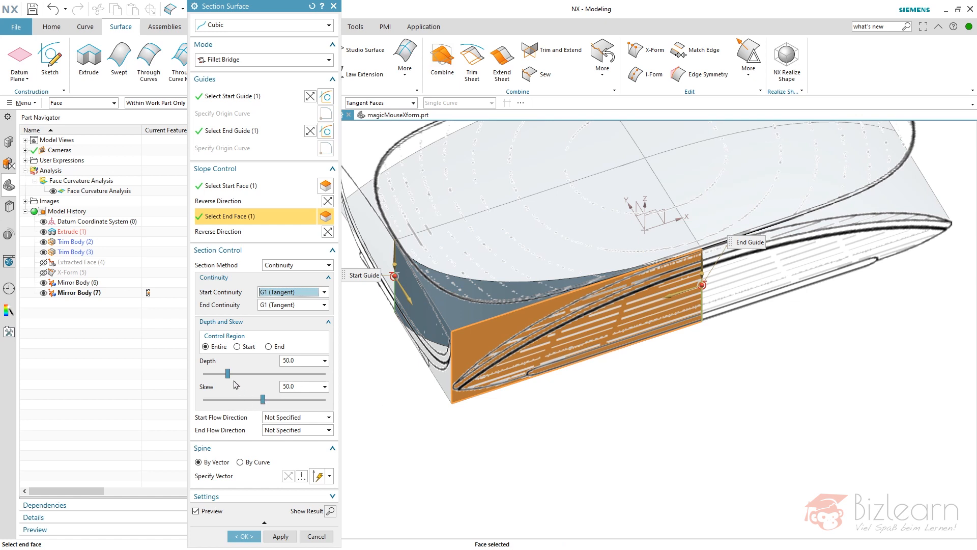
{"action": "left_click_drag", "start_coordinate": [227, 374], "coordinate": [232, 376]}
{"action": "left_click_drag", "start_coordinate": [268, 6], "coordinate": [226, 157]}
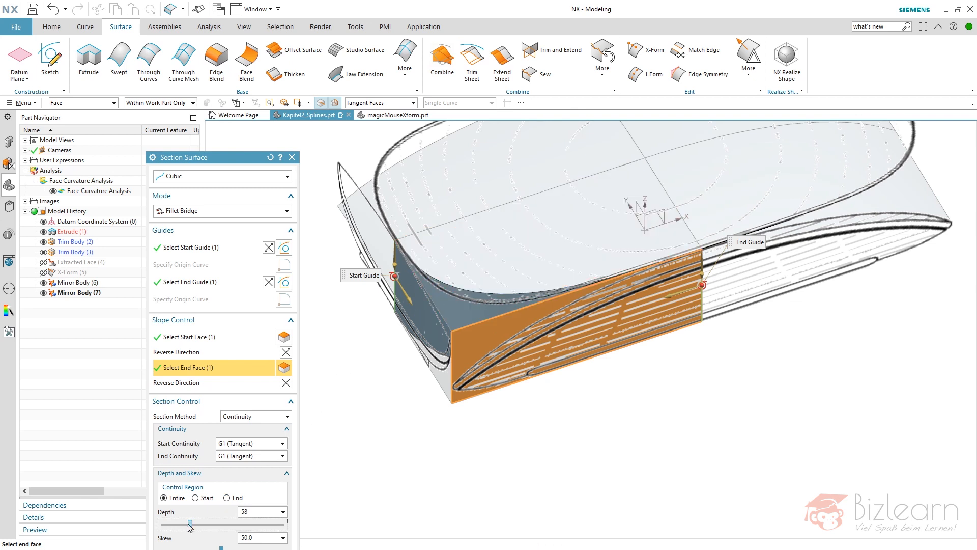
{"action": "left_click_drag", "start_coordinate": [191, 526], "coordinate": [197, 527]}
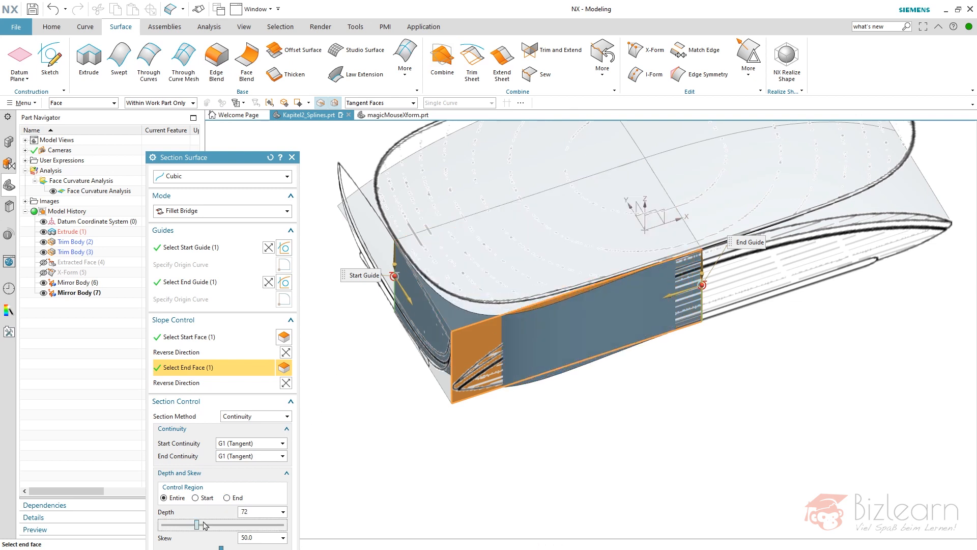
{"action": "scroll", "coordinate": [505, 416], "scroll_direction": "up", "scroll_amount": 3}
{"action": "middle_click_drag", "start_coordinate": [508, 365], "coordinate": [495, 295]}
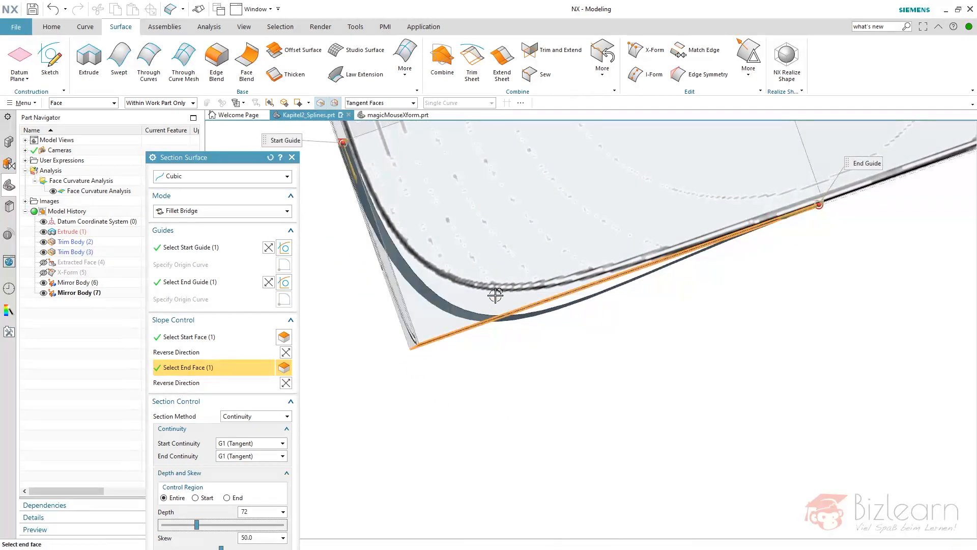
{"action": "middle_click_drag", "start_coordinate": [590, 252], "coordinate": [486, 312]}
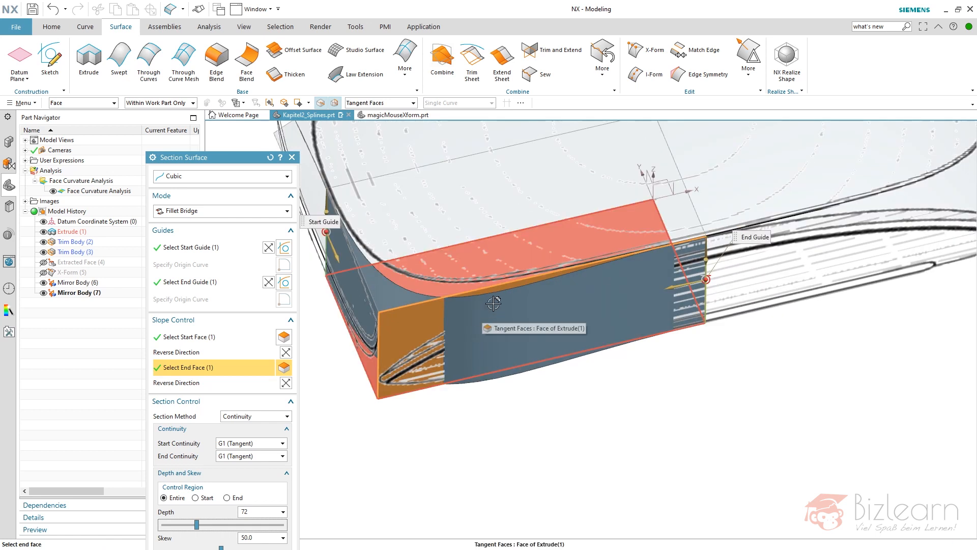
{"action": "left_click_drag", "start_coordinate": [198, 528], "coordinate": [193, 529]}
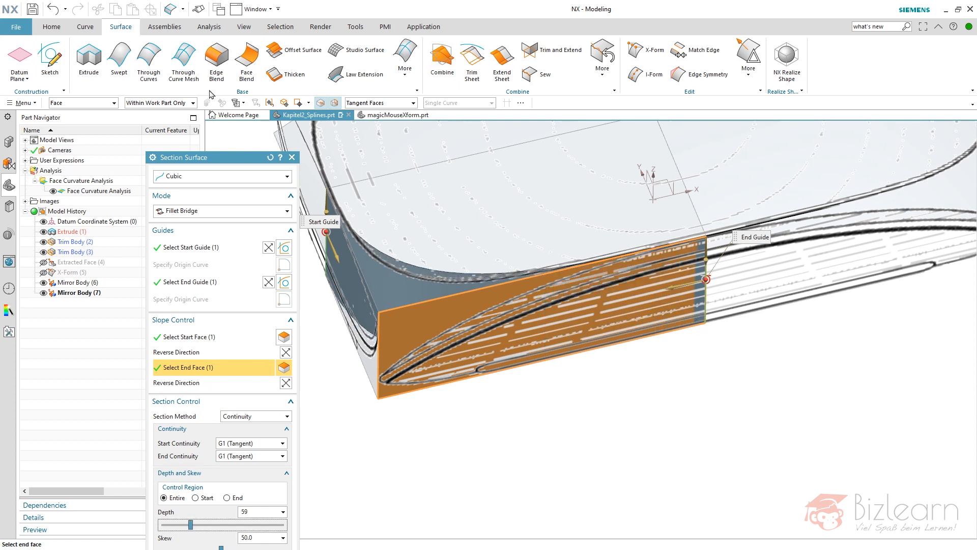
Check the previewed surface's poles and create the section surface.
{"action": "left_click", "coordinate": [210, 28]}
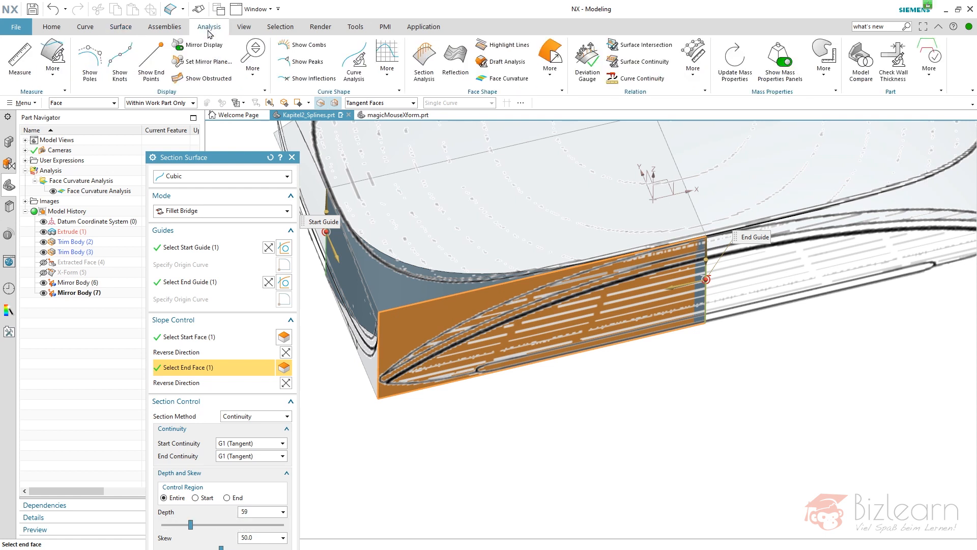
{"action": "left_click", "coordinate": [89, 59]}
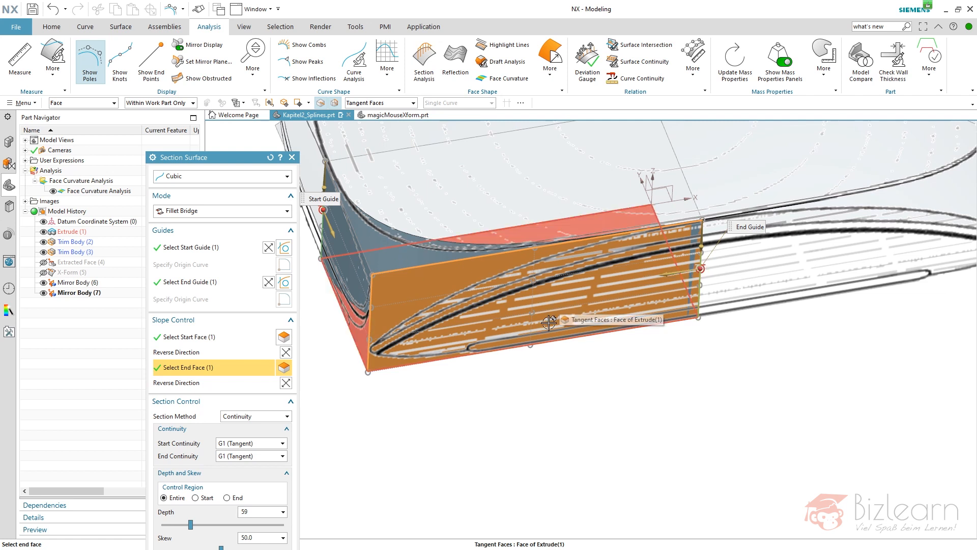
{"action": "left_click_drag", "start_coordinate": [227, 160], "coordinate": [214, 118]}
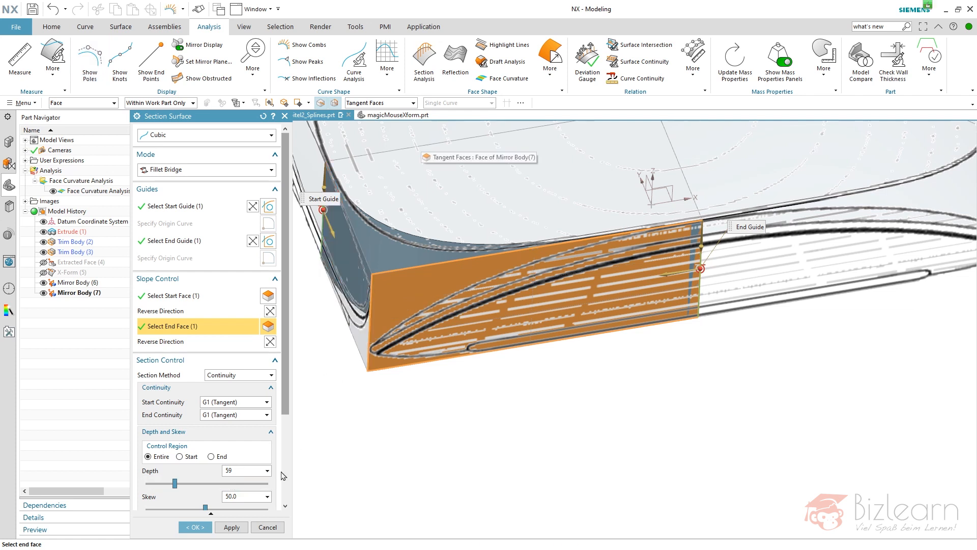
{"action": "left_click", "coordinate": [196, 527]}
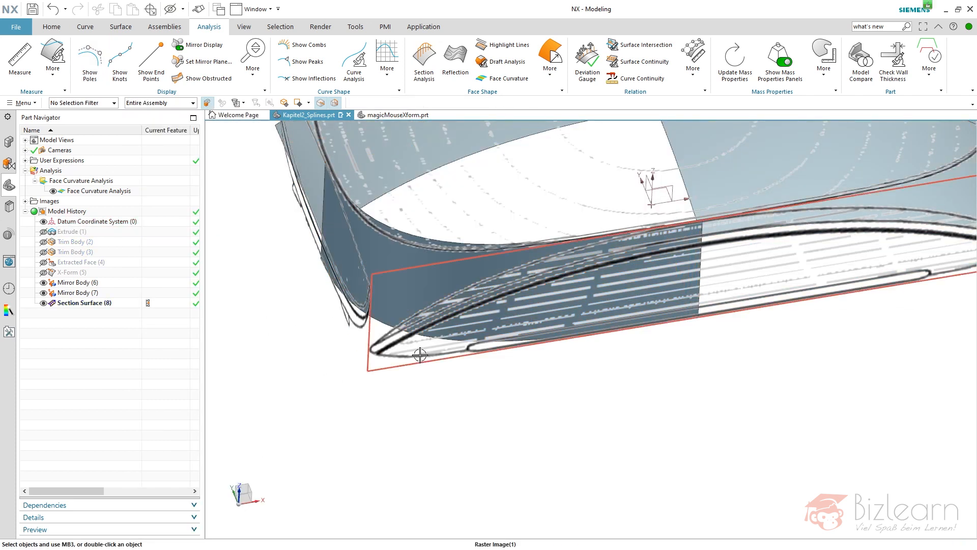
Start a section analysis of the side section surface using isoparametric section alignment.
{"action": "left_click", "coordinate": [401, 280]}
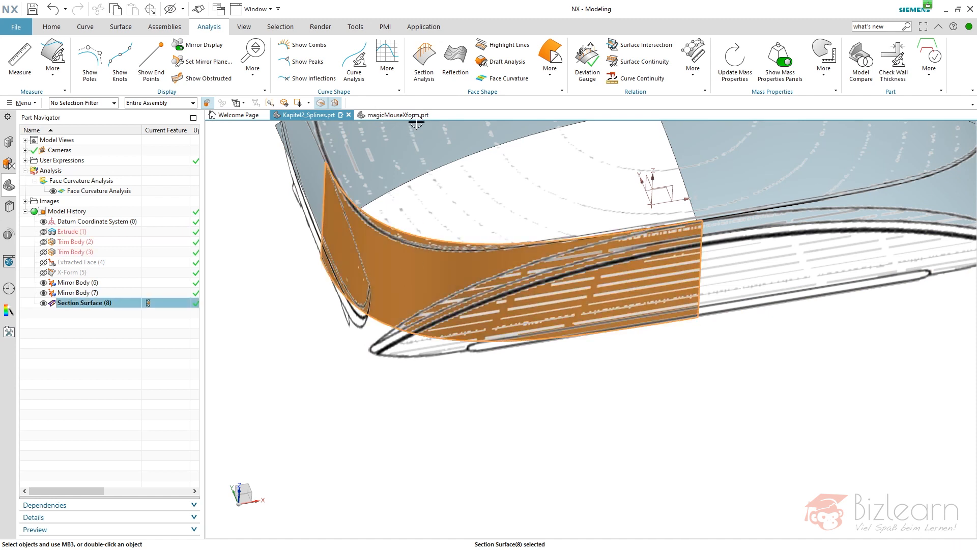
{"action": "left_click", "coordinate": [424, 77]}
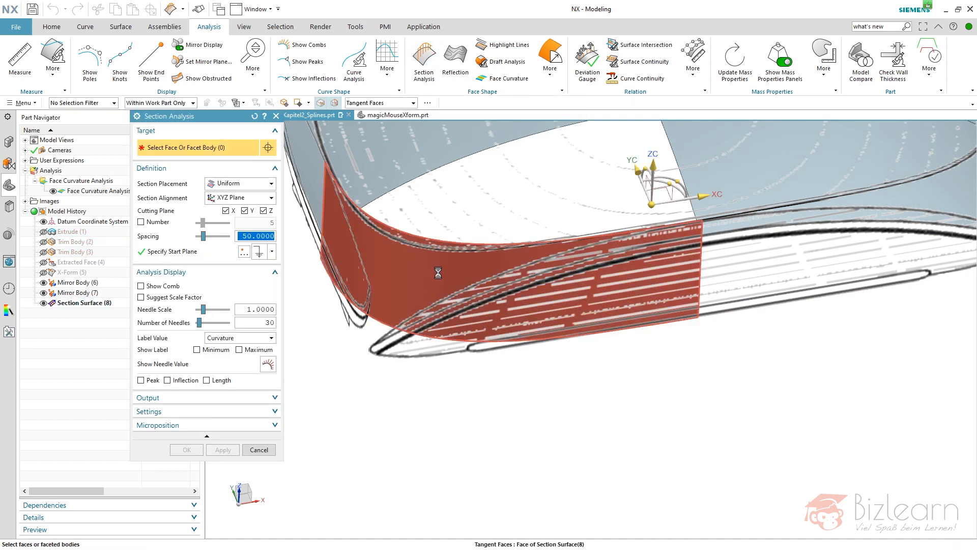
{"action": "left_click", "coordinate": [430, 300]}
{"action": "left_click", "coordinate": [251, 199]}
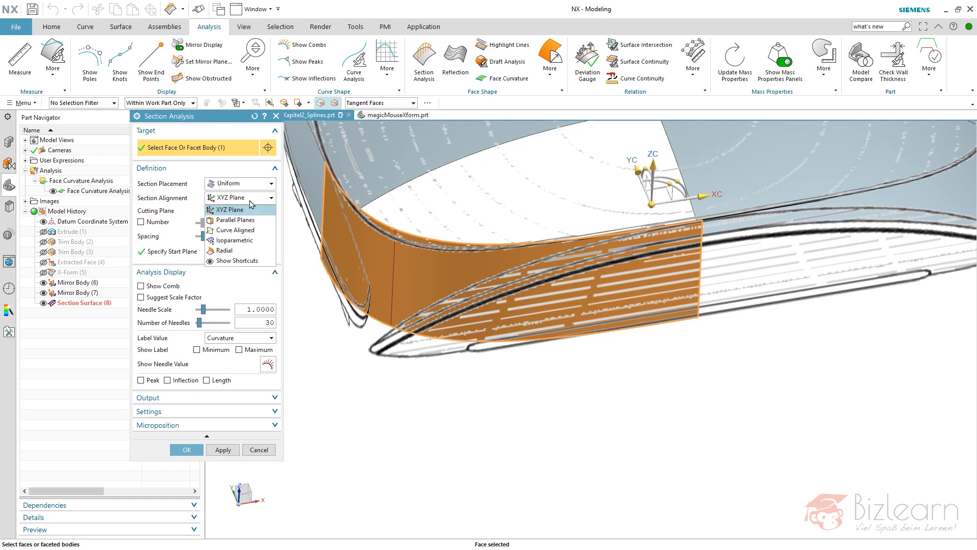
{"action": "left_click", "coordinate": [234, 240]}
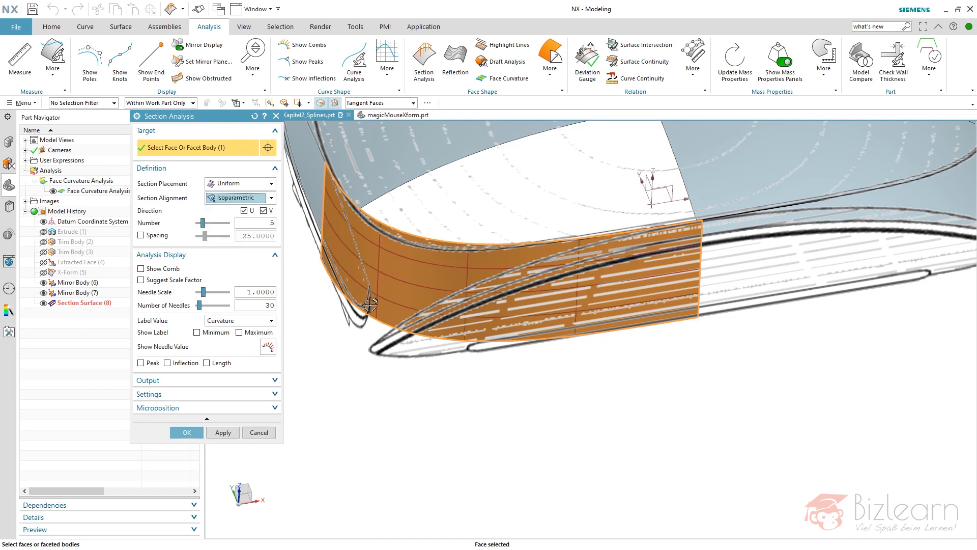
Limit the section curves to the V direction and set their number to 3.
{"action": "left_click", "coordinate": [263, 211]}
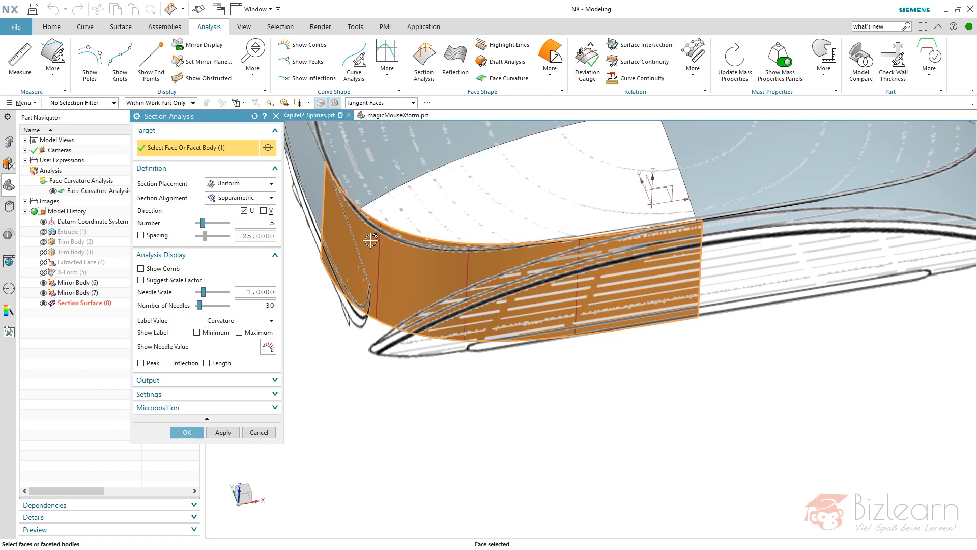
{"action": "left_click", "coordinate": [245, 210]}
{"action": "left_click", "coordinate": [263, 210]}
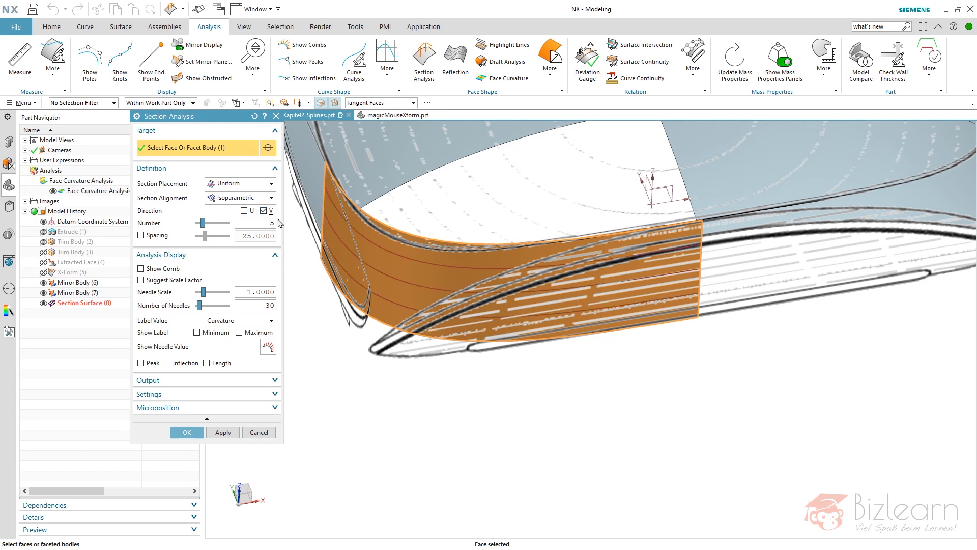
{"action": "left_click_drag", "start_coordinate": [202, 227], "coordinate": [199, 226]}
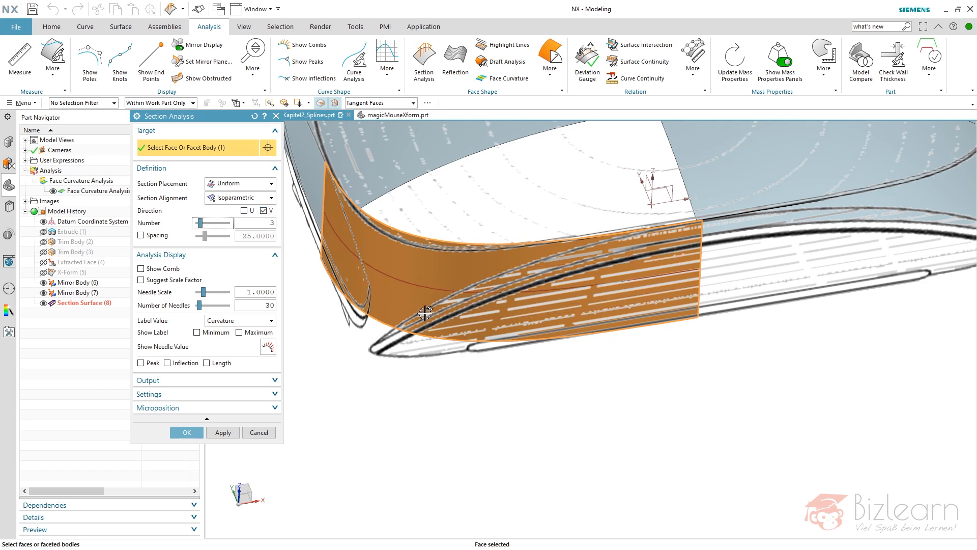
Show curvature combs with a needle scale of 431, inspect them at the surface's end, and create the section analysis.
{"action": "left_click", "coordinate": [171, 271]}
{"action": "left_click", "coordinate": [155, 282]}
{"action": "left_click_drag", "start_coordinate": [207, 294], "coordinate": [228, 298]}
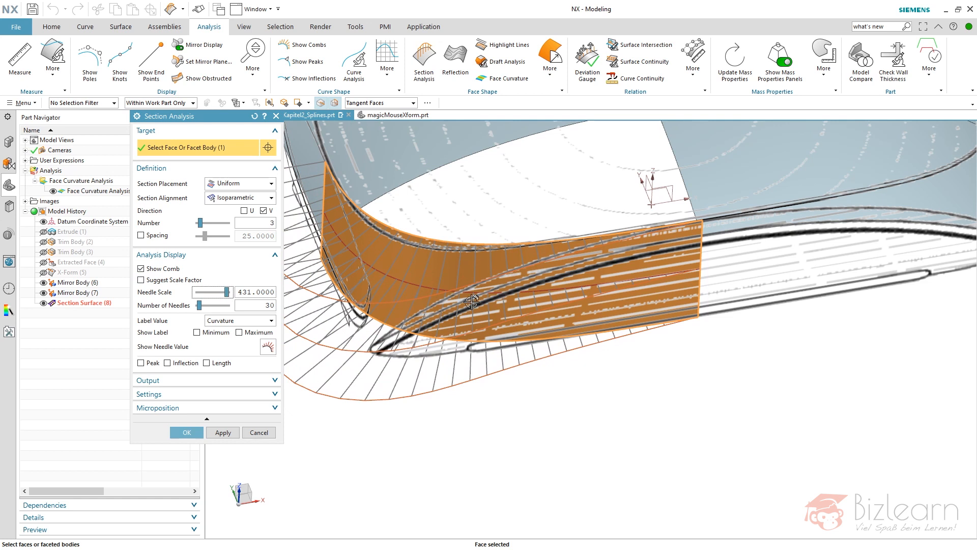
{"action": "middle_click_drag", "start_coordinate": [501, 294], "coordinate": [501, 333]}
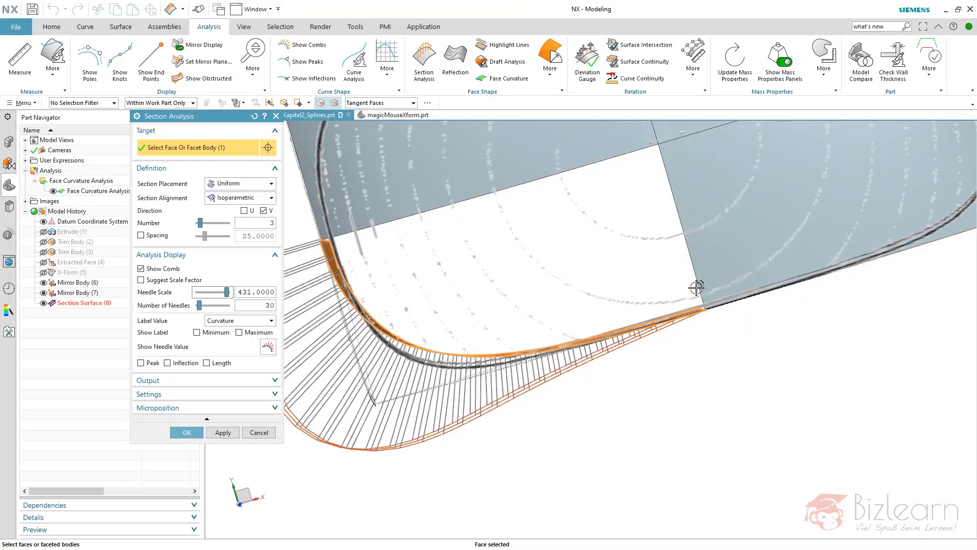
{"action": "scroll", "coordinate": [700, 305], "scroll_direction": "up", "scroll_amount": 6}
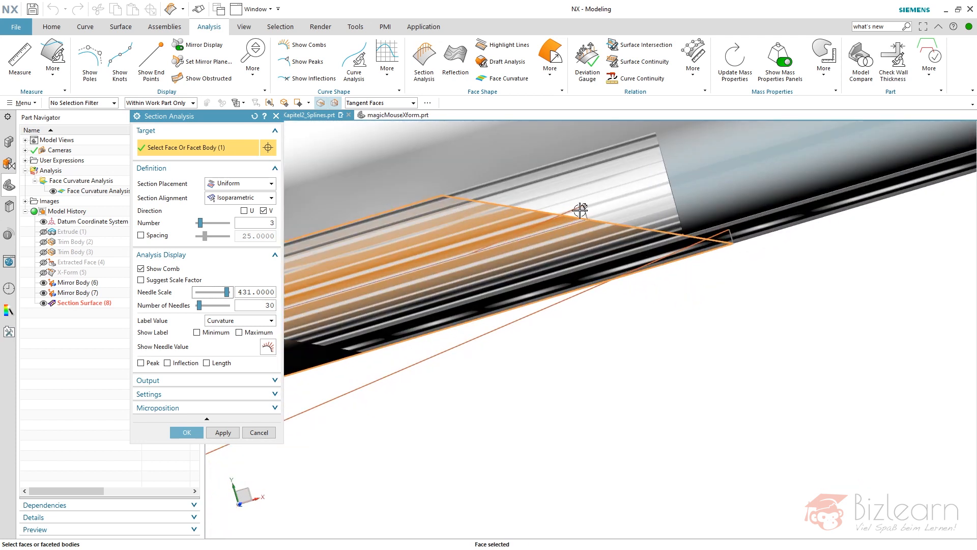
{"action": "left_click", "coordinate": [186, 432]}
{"action": "scroll", "coordinate": [643, 380], "scroll_direction": "down", "scroll_amount": 13}
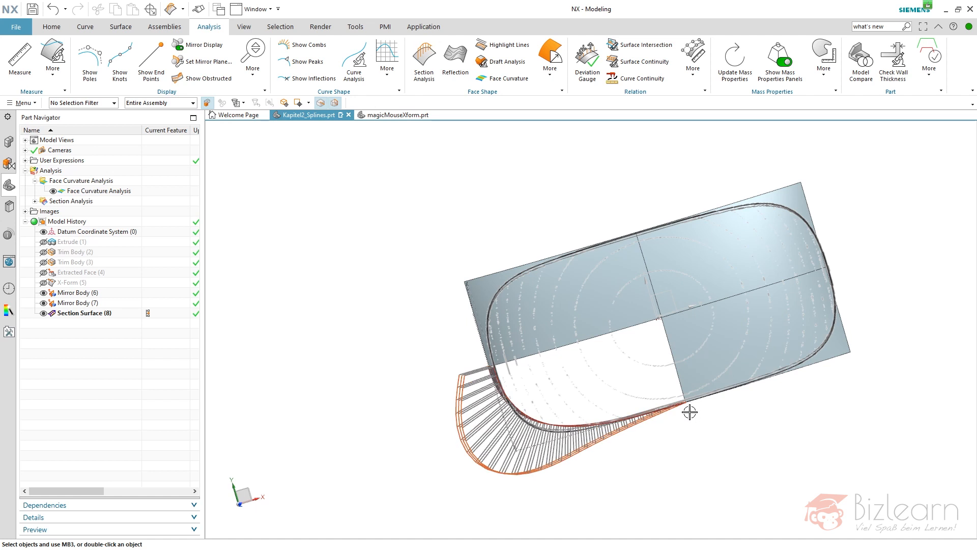
Show the hidden X-Form quarter of the top surface beside its mirrored copies.
{"action": "mouse_move", "coordinate": [718, 412]}
{"action": "middle_mouse_down"}
{"action": "mouse_move", "coordinate": [730, 399]}
{"action": "mouse_move", "coordinate": [729, 375]}
{"action": "middle_mouse_up"}
{"action": "scroll", "coordinate": [495, 386], "scroll_direction": "up", "scroll_amount": 2}
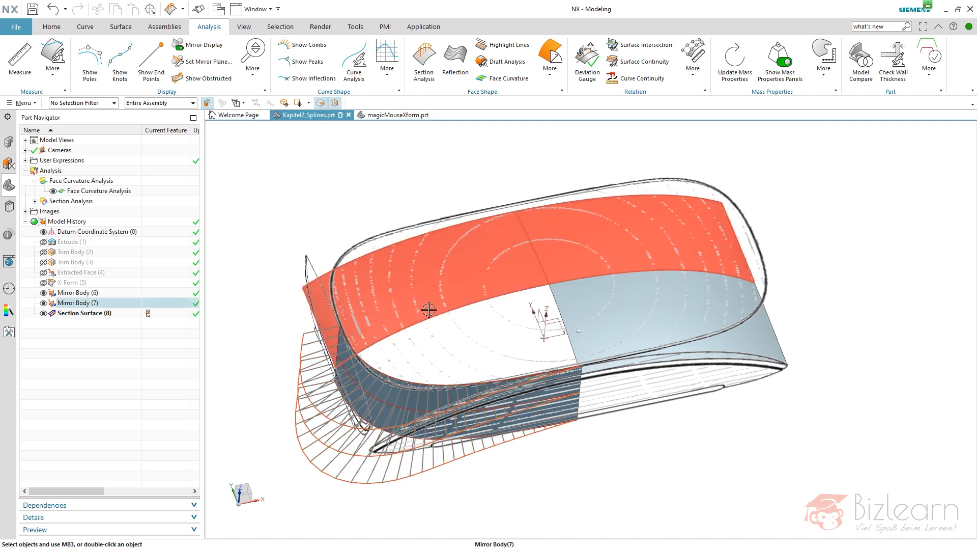
{"action": "left_click", "coordinate": [44, 283]}
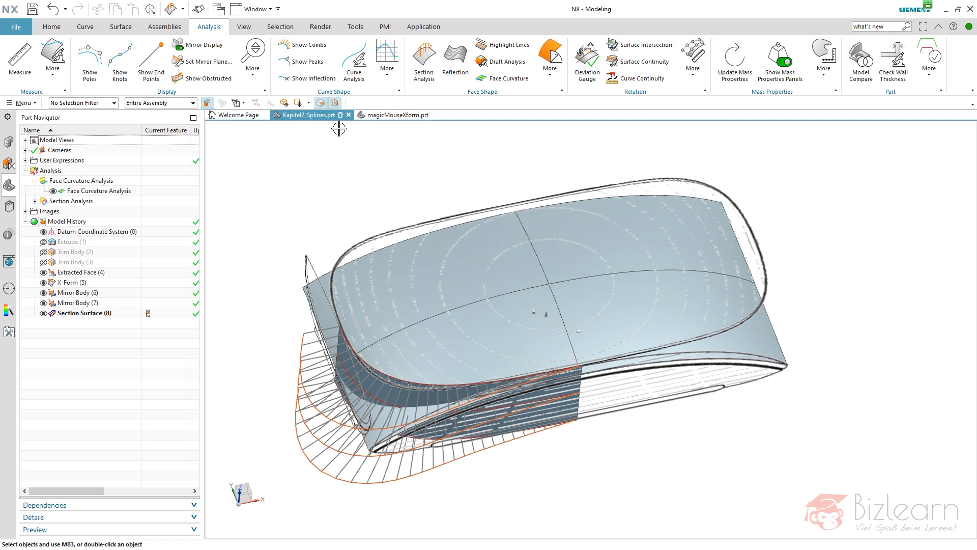
Trim the X-Form quarter sheet with the side section surface as boundary, keeping the inner region of the top.
{"action": "left_click", "coordinate": [77, 26]}
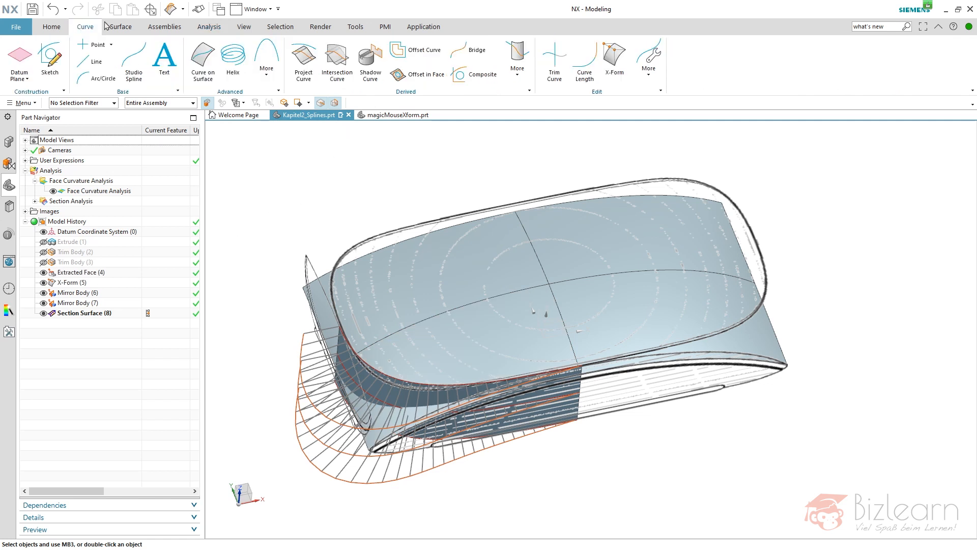
{"action": "left_click", "coordinate": [120, 26]}
{"action": "left_click", "coordinate": [472, 60]}
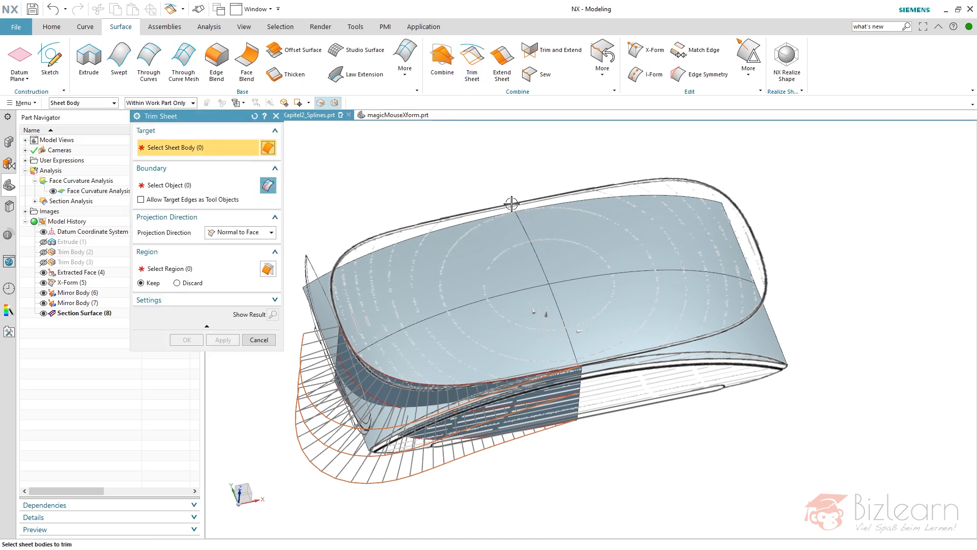
{"action": "left_click", "coordinate": [484, 353]}
{"action": "middle_click", "coordinate": [339, 197]}
{"action": "left_click", "coordinate": [384, 393]}
{"action": "middle_click", "coordinate": [384, 392]}
{"action": "left_click", "coordinate": [331, 277]}
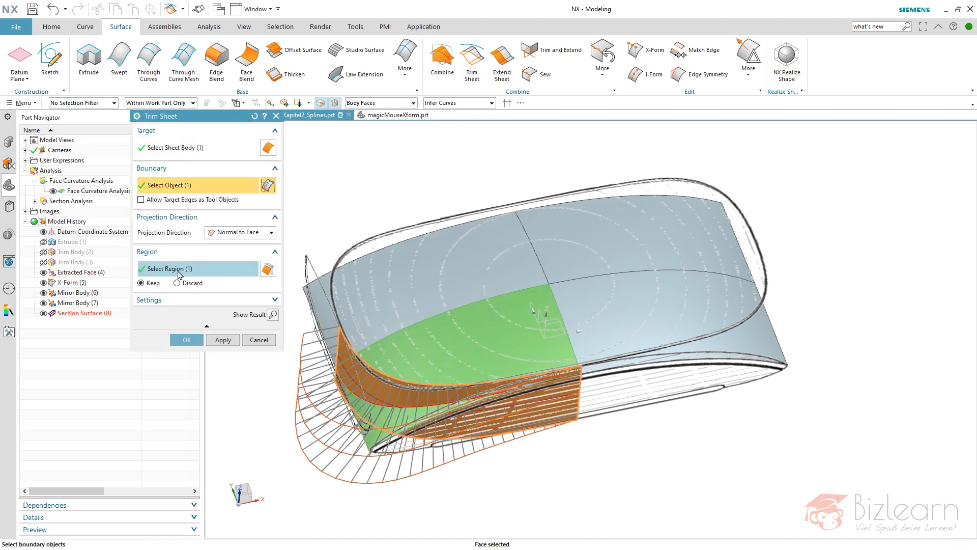
{"action": "left_click", "coordinate": [179, 275]}
{"action": "middle_click", "coordinate": [244, 416]}
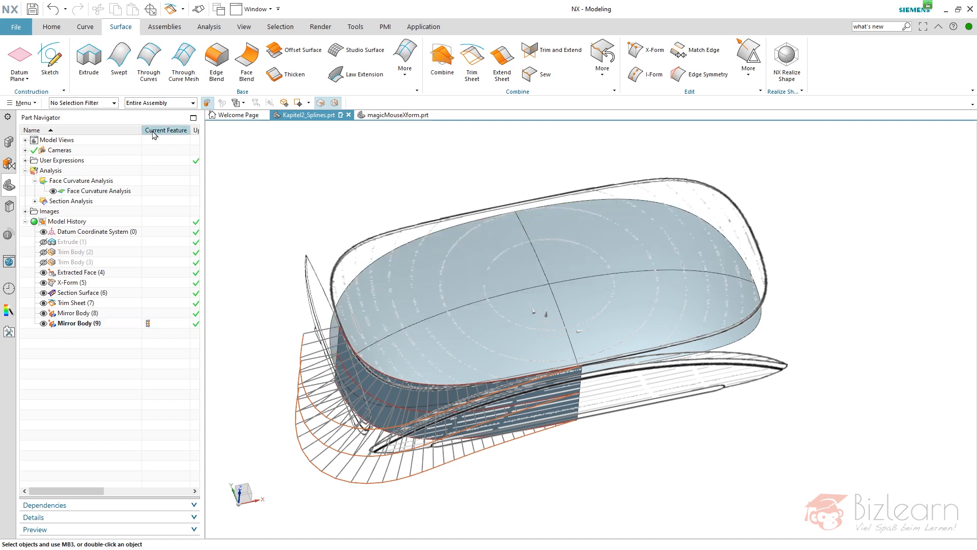
Start a curve analysis on the tangent edge chain around the trimmed top surface.
{"action": "left_click", "coordinate": [209, 31]}
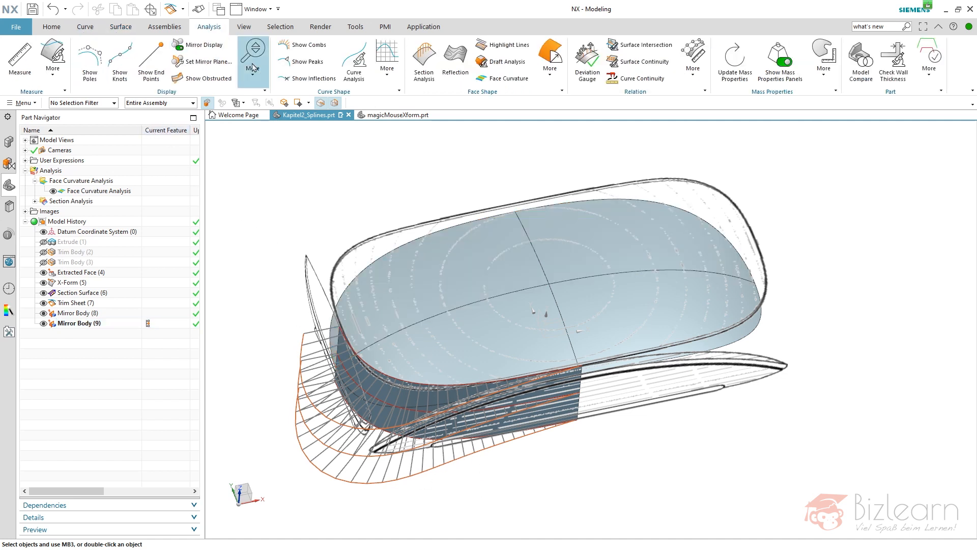
{"action": "left_click", "coordinate": [358, 76]}
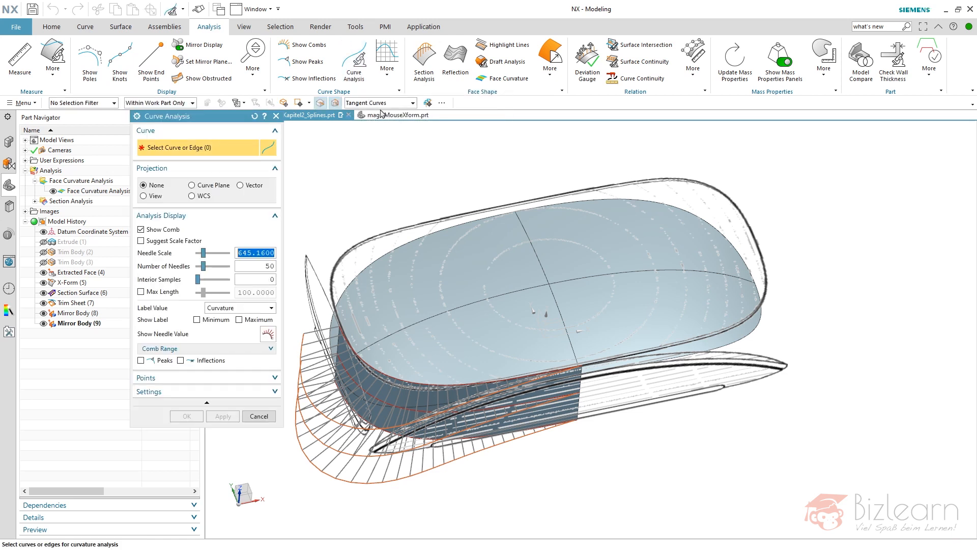
{"action": "left_click", "coordinate": [420, 217]}
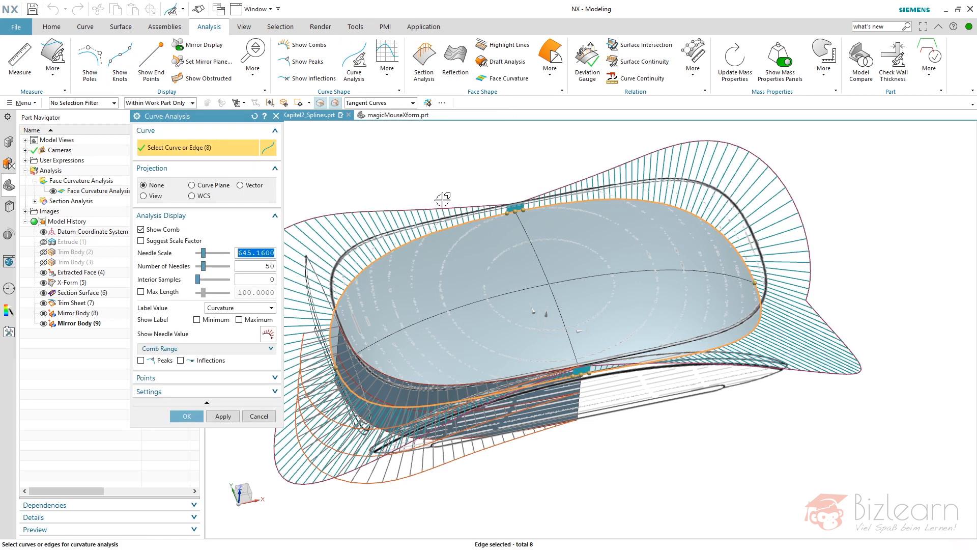
Remove the edges beside the top surface's centre seam and reselect them individually with the Single Curve rule.
{"action": "scroll", "coordinate": [509, 208], "scroll_direction": "up", "scroll_amount": 10}
{"action": "left_click", "coordinate": [393, 233], "text": "shift"}
{"action": "left_click", "coordinate": [383, 102]}
{"action": "left_click", "coordinate": [385, 115]}
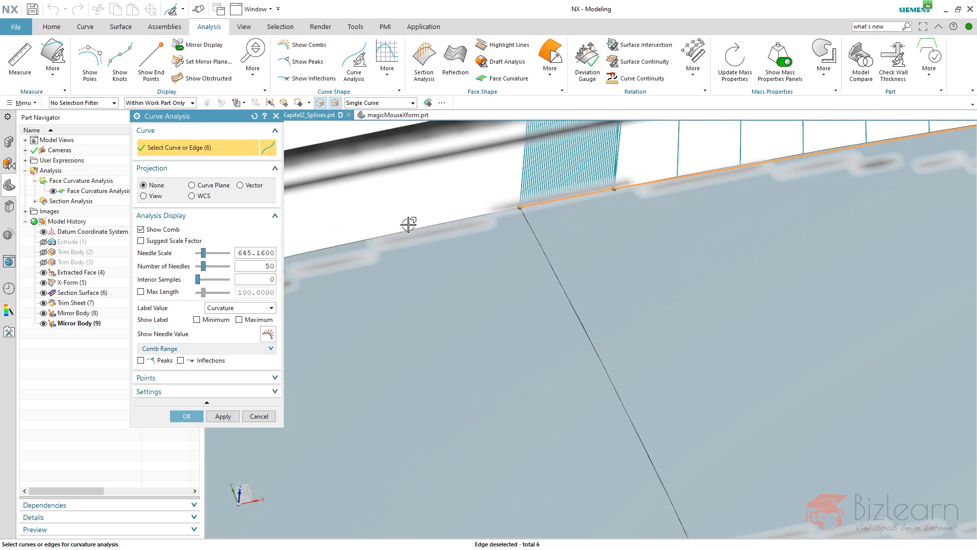
{"action": "left_click", "coordinate": [405, 229]}
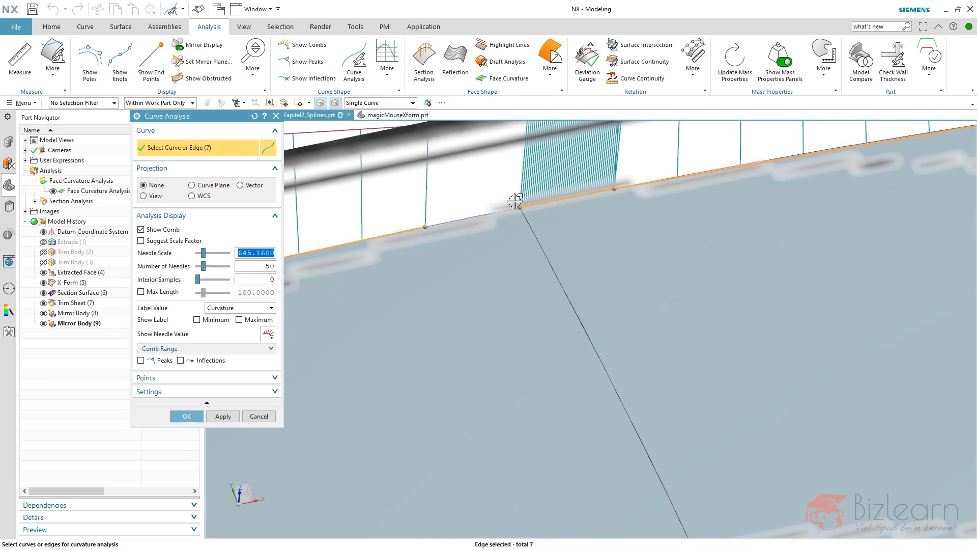
{"action": "left_click", "coordinate": [478, 217]}
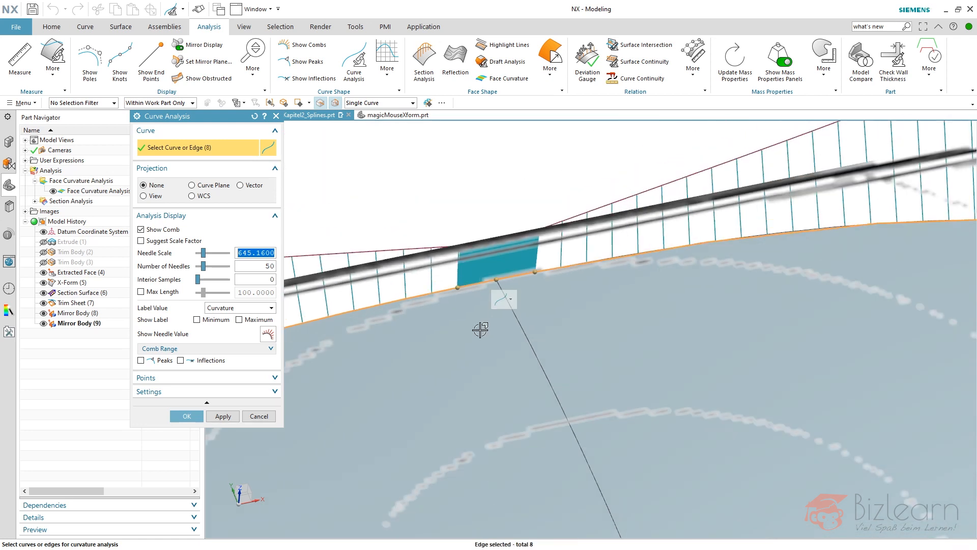
Examine the curvature comb across the short edge segments at the centre seam for jumps in height and direction.
{"action": "scroll", "coordinate": [466, 327], "scroll_direction": "up", "scroll_amount": 5}
{"action": "scroll", "coordinate": [467, 327], "scroll_direction": "down", "scroll_amount": 2}
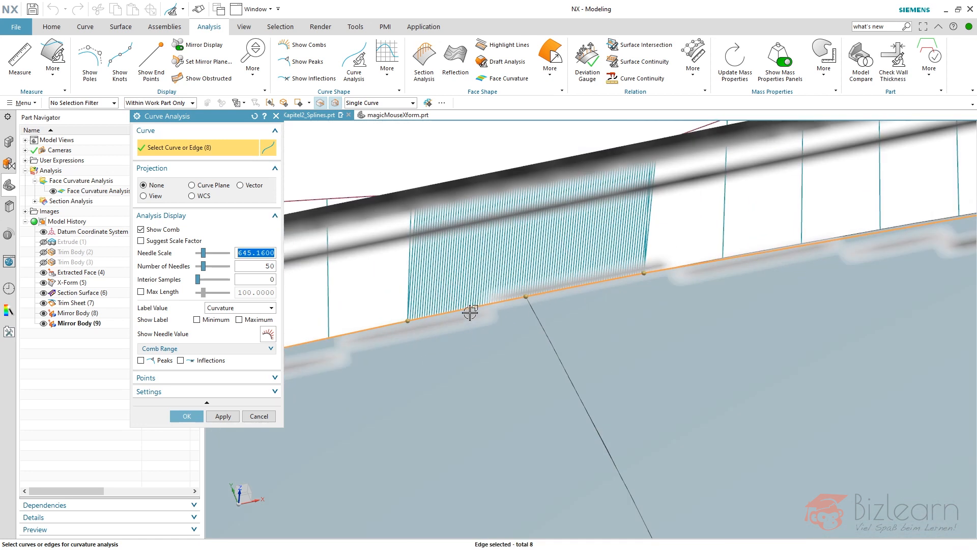
{"action": "middle_click_drag", "start_coordinate": [472, 318], "coordinate": [458, 285]}
{"action": "scroll", "coordinate": [384, 144], "scroll_direction": "up", "scroll_amount": 3}
{"action": "scroll", "coordinate": [384, 144], "scroll_direction": "up", "scroll_amount": 2}
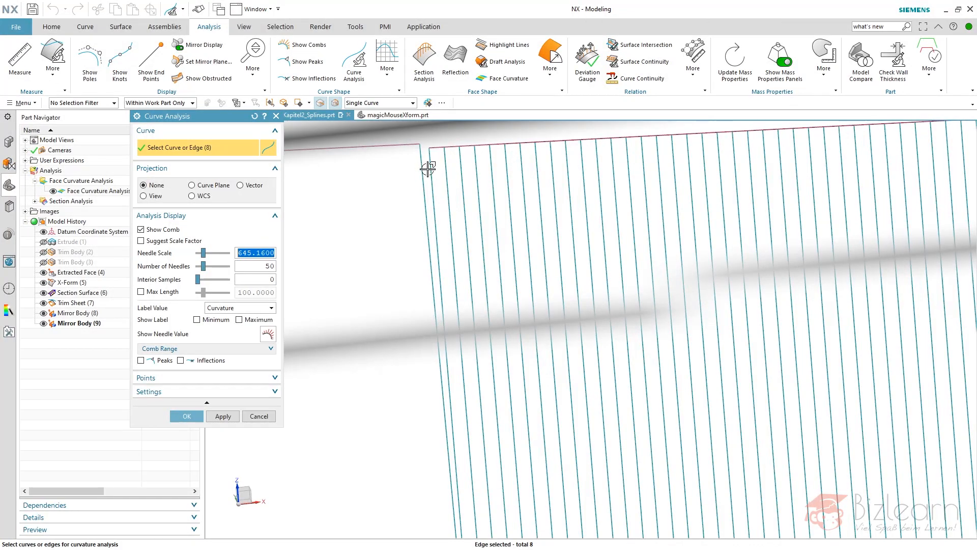
{"action": "scroll", "coordinate": [480, 230], "scroll_direction": "down", "scroll_amount": 2}
{"action": "scroll", "coordinate": [473, 231], "scroll_direction": "down", "scroll_amount": 3}
{"action": "scroll", "coordinate": [464, 206], "scroll_direction": "up", "scroll_amount": 3}
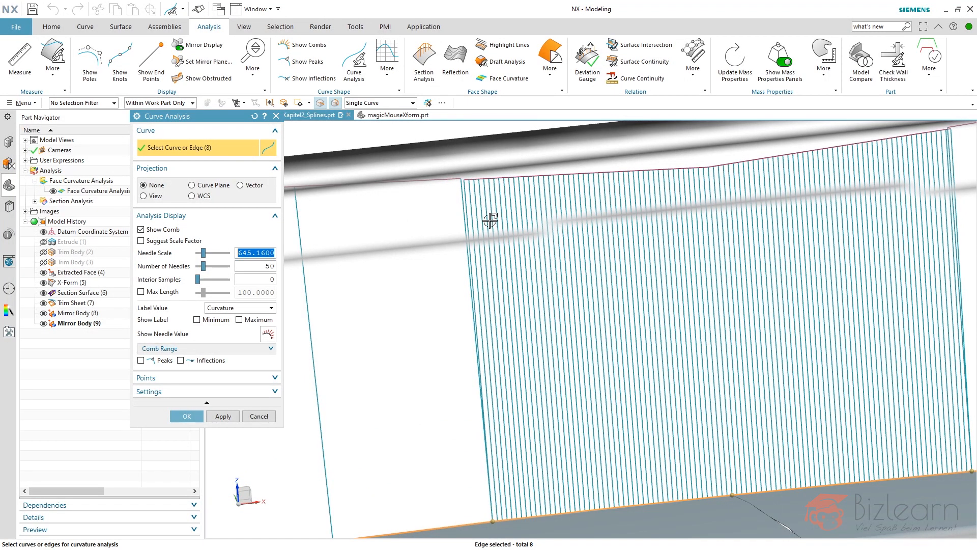
{"action": "scroll", "coordinate": [491, 218], "scroll_direction": "down", "scroll_amount": 3}
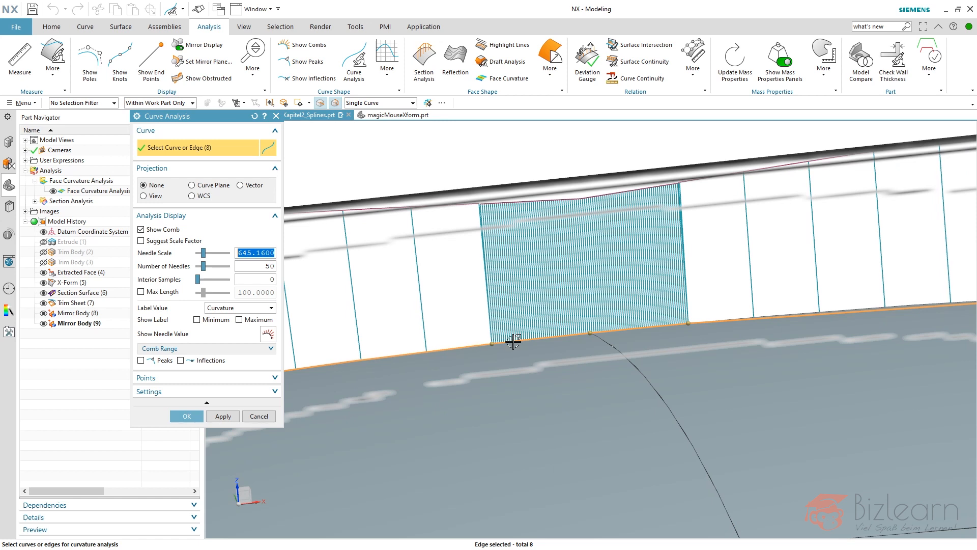
{"action": "scroll", "coordinate": [515, 231], "scroll_direction": "down", "scroll_amount": 5}
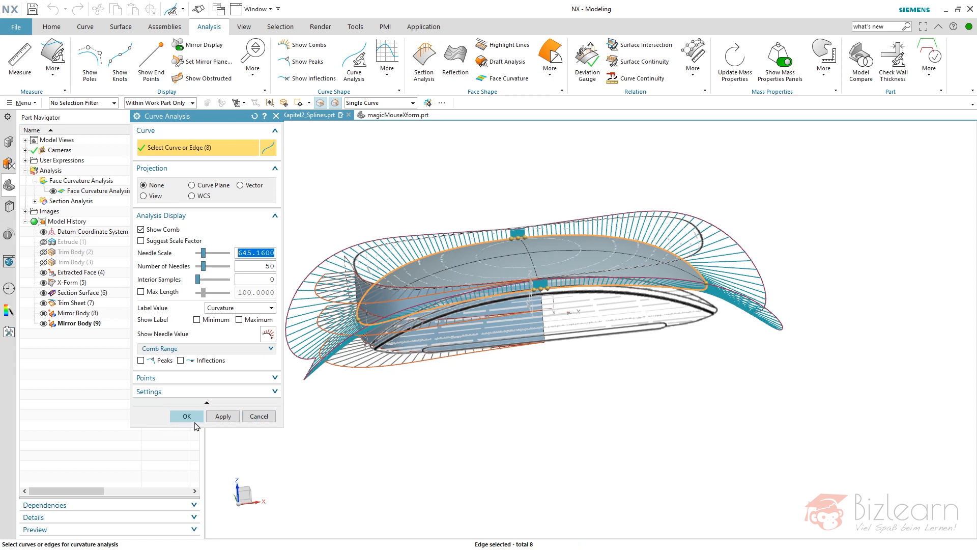
Deselect the surplus outer edges so the comb covers only one rear quarter of the outline, and create the curve analysis.
{"action": "left_click", "coordinate": [442, 248]}
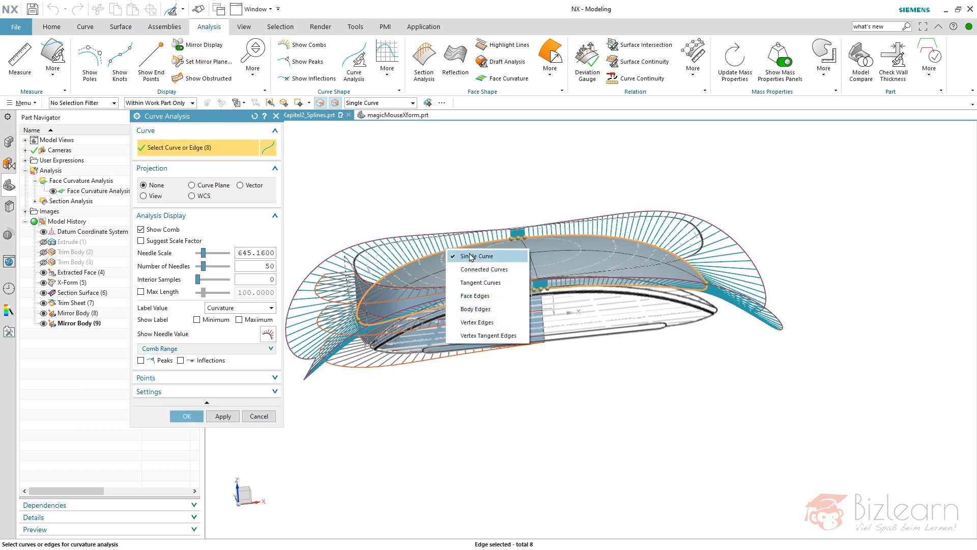
{"action": "left_click", "coordinate": [472, 254]}
{"action": "scroll", "coordinate": [511, 239], "scroll_direction": "up", "scroll_amount": 3}
{"action": "left_click", "coordinate": [575, 226], "text": "shift"}
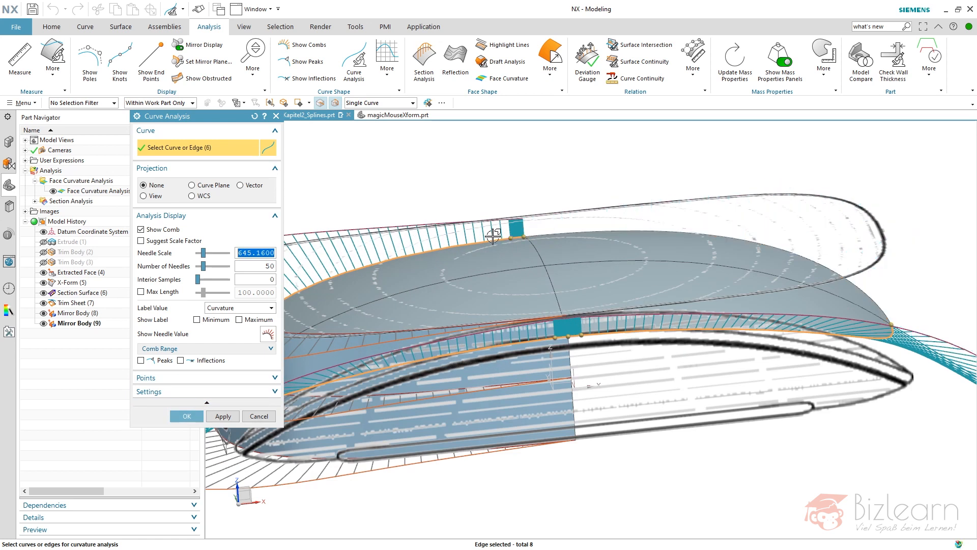
{"action": "left_click", "coordinate": [524, 341], "text": "shift"}
{"action": "left_click", "coordinate": [636, 331], "text": "shift"}
{"action": "scroll", "coordinate": [681, 265], "scroll_direction": "down", "scroll_amount": 2}
{"action": "scroll", "coordinate": [607, 240], "scroll_direction": "up", "scroll_amount": 1}
{"action": "middle_click", "coordinate": [487, 185]}
{"action": "middle_click_drag", "start_coordinate": [486, 185], "coordinate": [443, 219]}
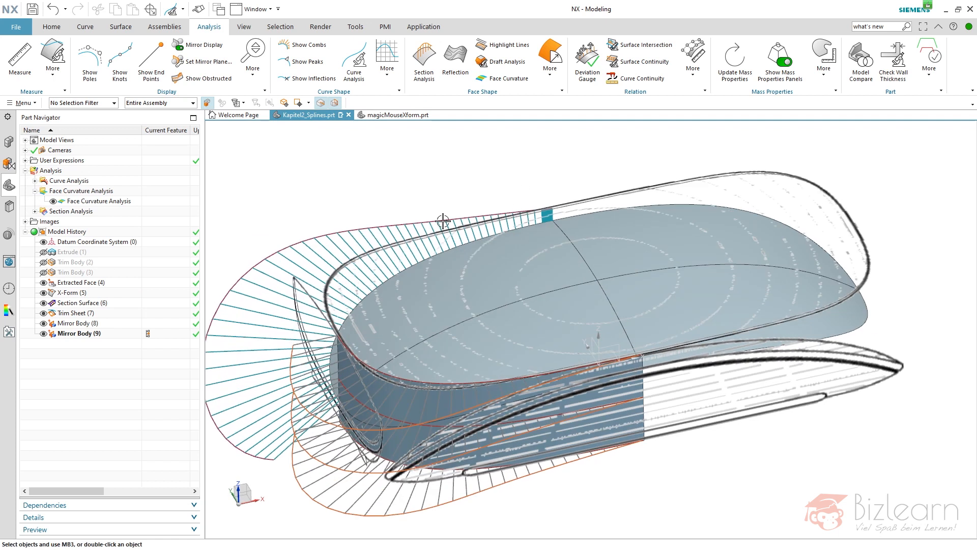
{"action": "scroll", "coordinate": [443, 219], "scroll_direction": "down", "scroll_amount": 3}
List the saved section and curve analyses, and toggle the second curve analysis's display off and on.
{"action": "left_click", "coordinate": [35, 211]}
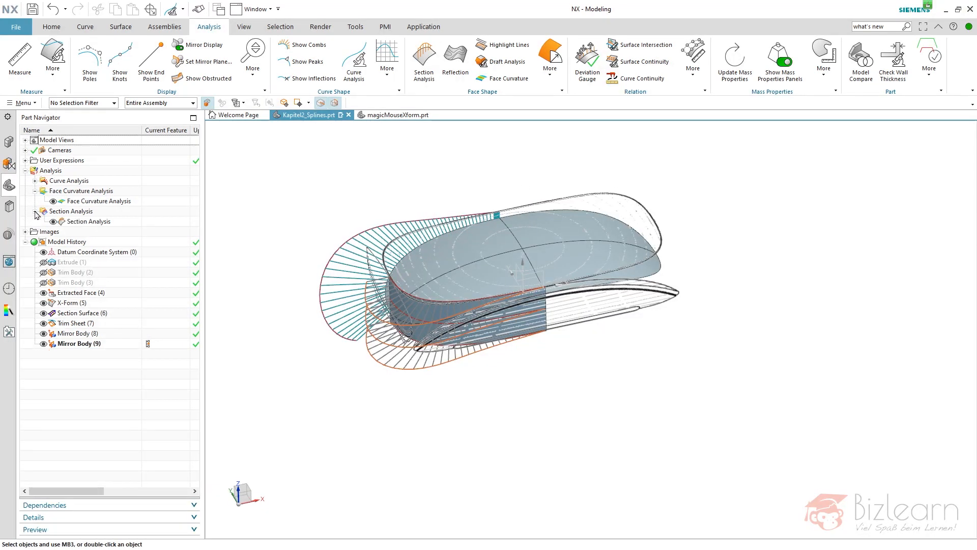
{"action": "left_click", "coordinate": [34, 180]}
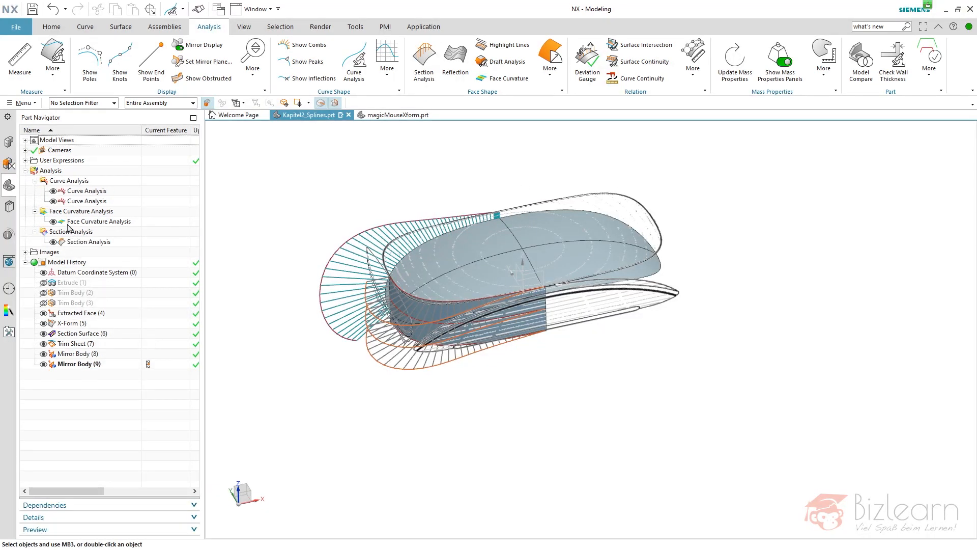
{"action": "left_click", "coordinate": [53, 201]}
{"action": "left_click", "coordinate": [53, 201]}
{"action": "scroll", "coordinate": [478, 356], "scroll_direction": "up", "scroll_amount": 1}
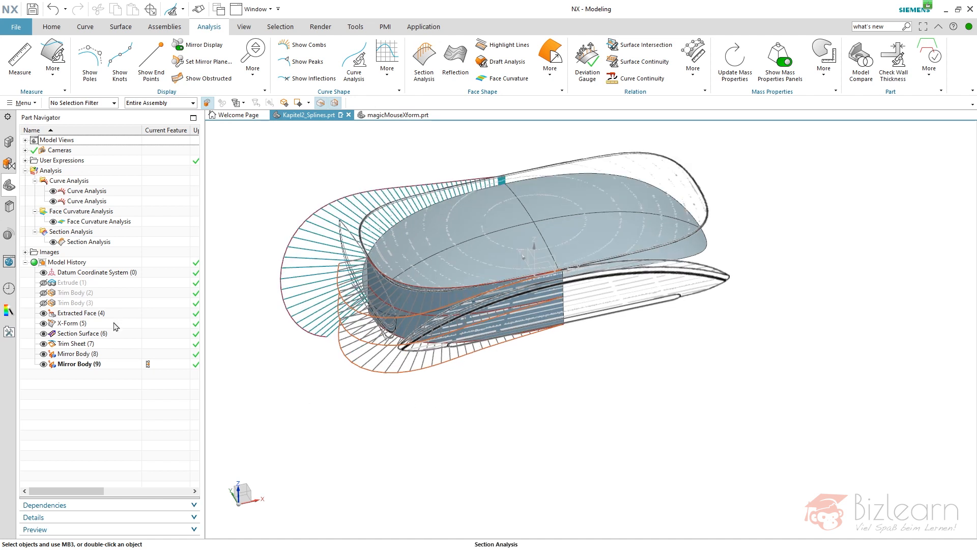
Edit the fillet-bridge section surface, setting its skew to 65.1 and trying depth 77 before setting it to 57.
{"action": "left_click", "coordinate": [92, 333]}
{"action": "right_click", "coordinate": [94, 335]}
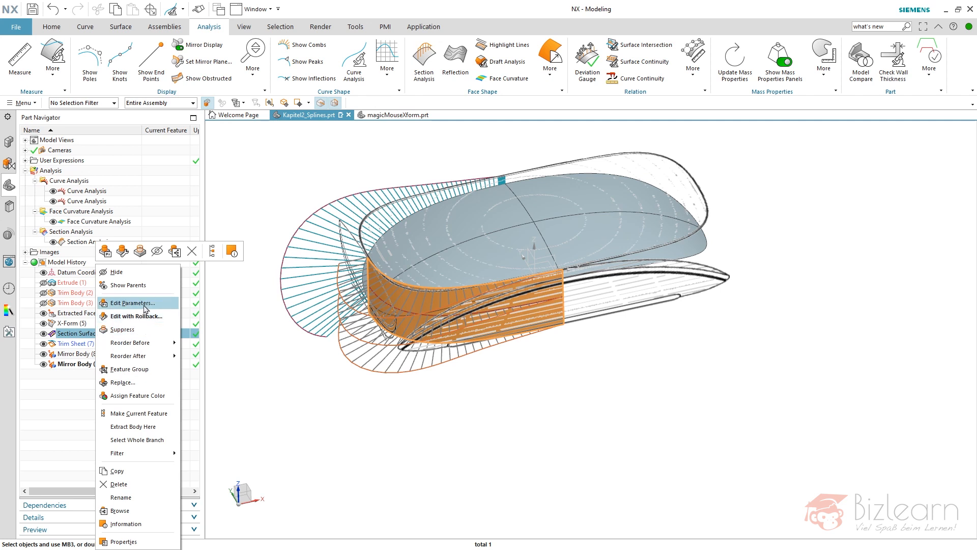
{"action": "left_click", "coordinate": [132, 303]}
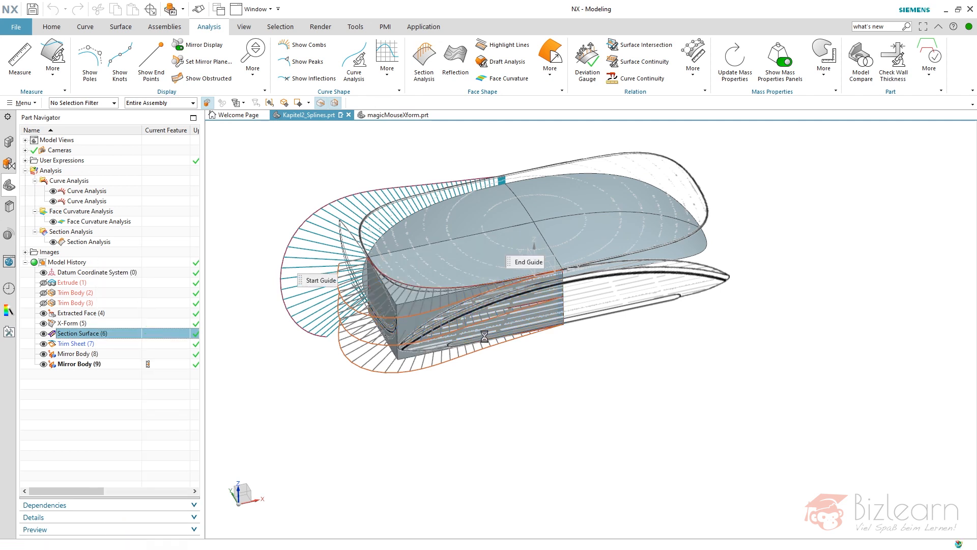
{"action": "scroll", "coordinate": [562, 324], "scroll_direction": "up", "scroll_amount": 2}
{"action": "middle_click_drag", "start_coordinate": [562, 327], "coordinate": [598, 380]}
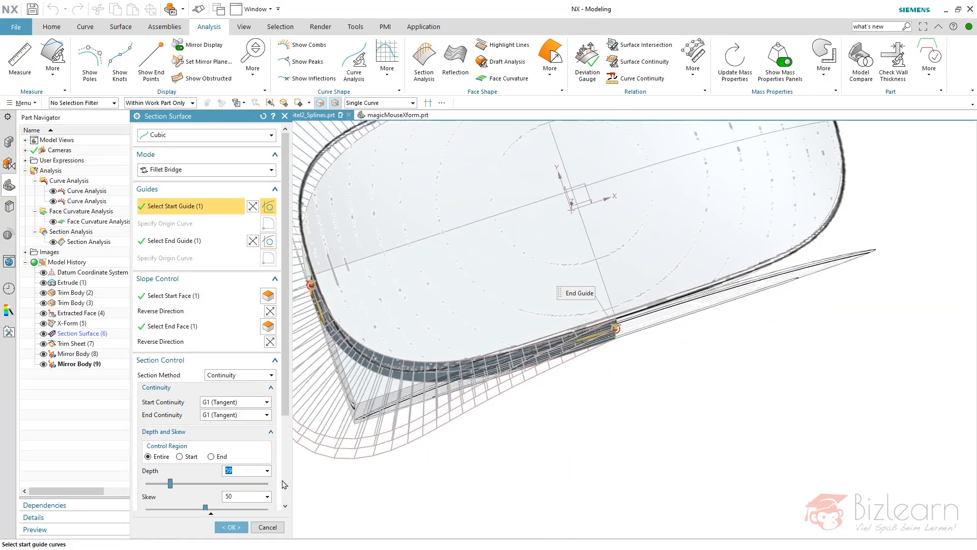
{"action": "left_click_drag", "start_coordinate": [203, 506], "coordinate": [219, 508]}
{"action": "left_click_drag", "start_coordinate": [172, 486], "coordinate": [180, 489]}
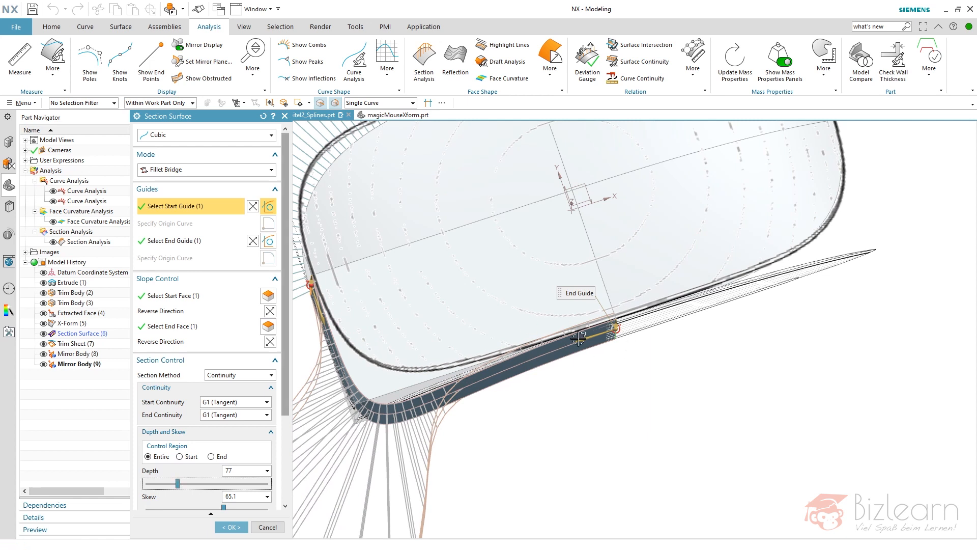
{"action": "left_click_drag", "start_coordinate": [177, 484], "coordinate": [171, 486]}
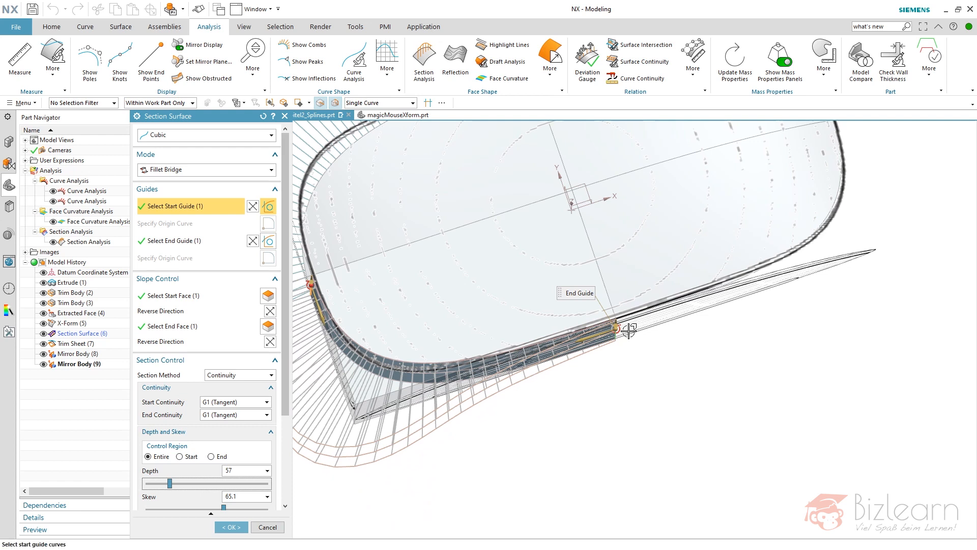
{"action": "scroll", "coordinate": [636, 328], "scroll_direction": "up", "scroll_amount": 5}
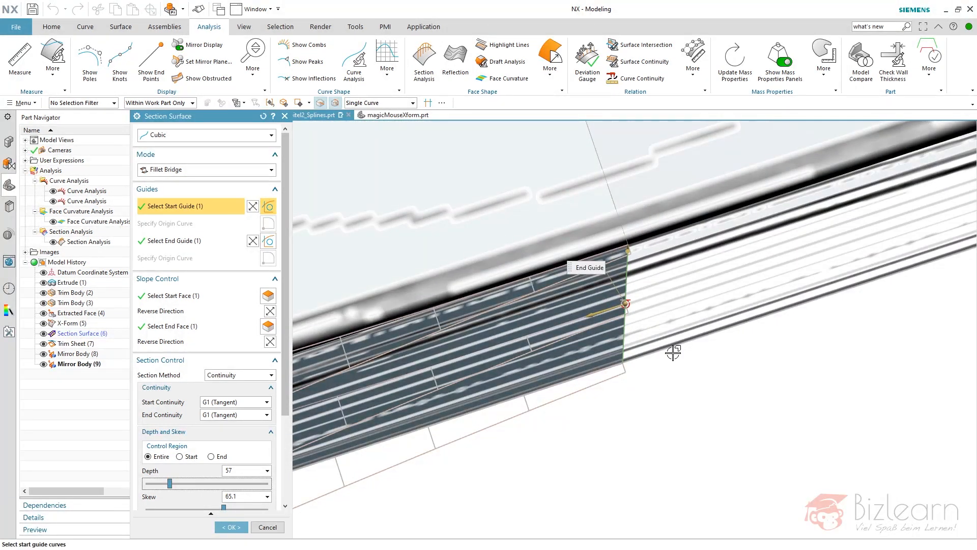
{"action": "scroll", "coordinate": [671, 356], "scroll_direction": "down", "scroll_amount": 6}
{"action": "middle_click_drag", "start_coordinate": [659, 386], "coordinate": [664, 401]}
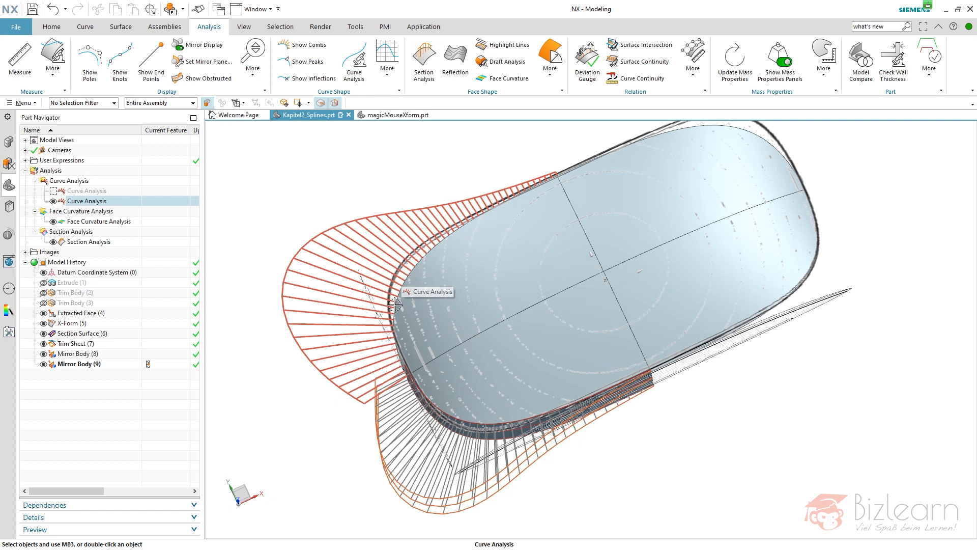
Compare the model with the face curvature and comb display in magicMouseXform.prt, and return to Kapitel2_Splines.prt to inspect its side surface.
{"action": "left_click", "coordinate": [402, 115]}
{"action": "middle_click_drag", "start_coordinate": [438, 196], "coordinate": [406, 209]}
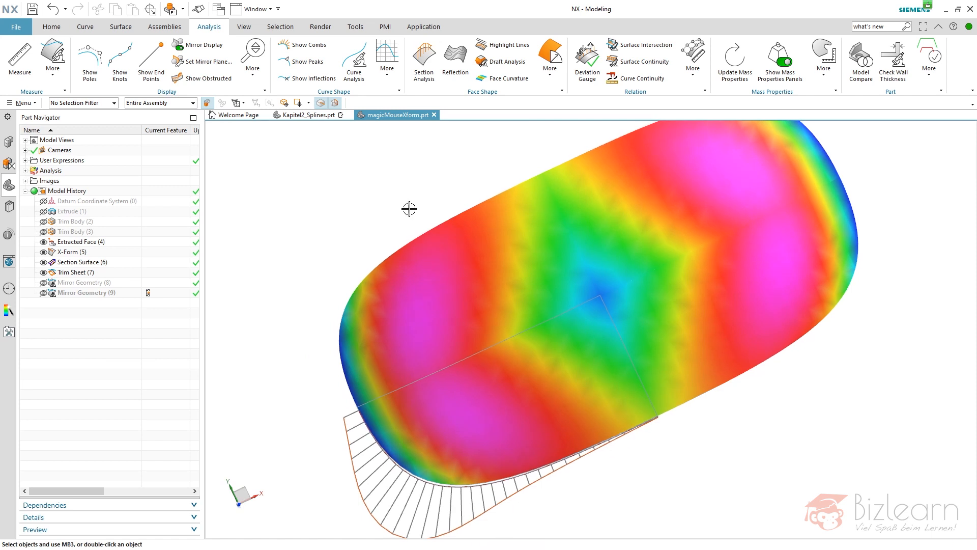
{"action": "left_click", "coordinate": [308, 115]}
{"action": "middle_click_drag", "start_coordinate": [402, 244], "coordinate": [424, 271]}
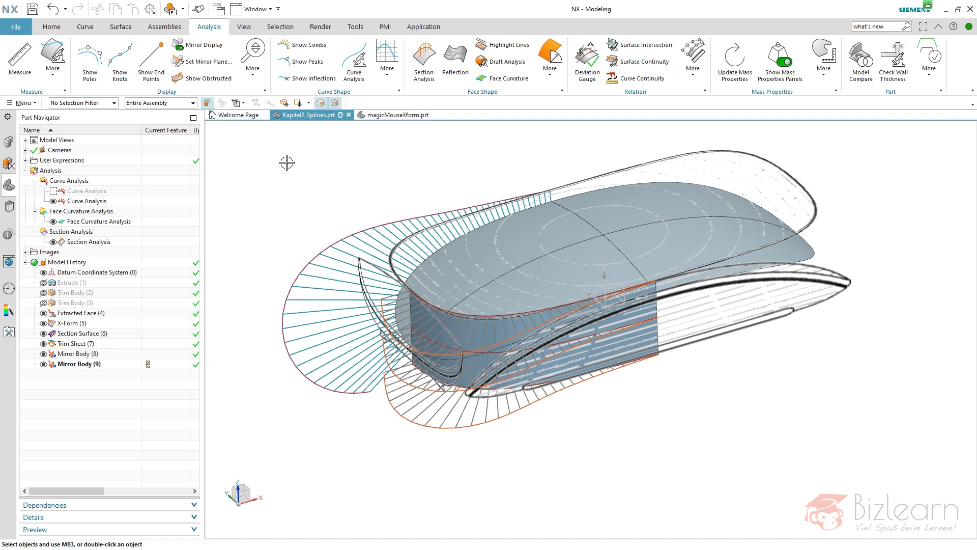
{"action": "middle_click_drag", "start_coordinate": [480, 246], "coordinate": [517, 270]}
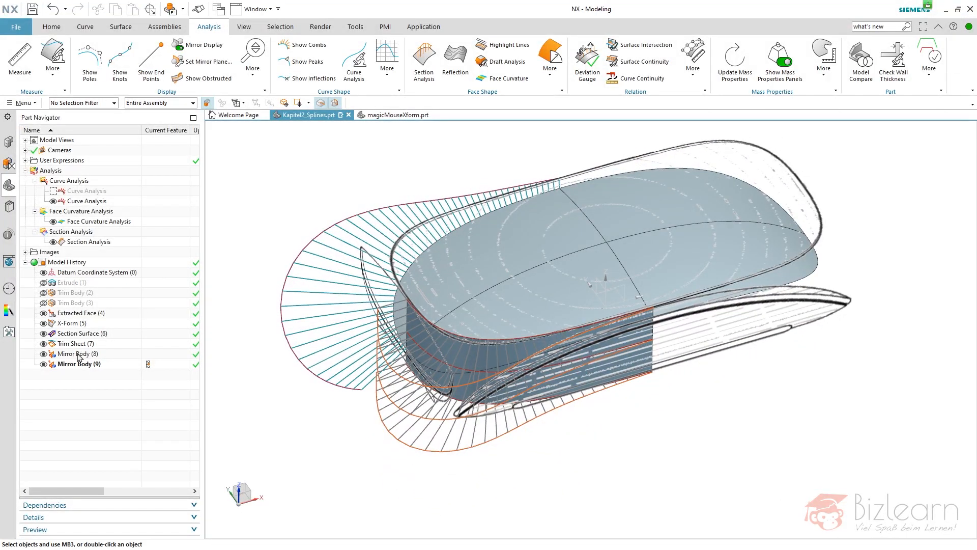